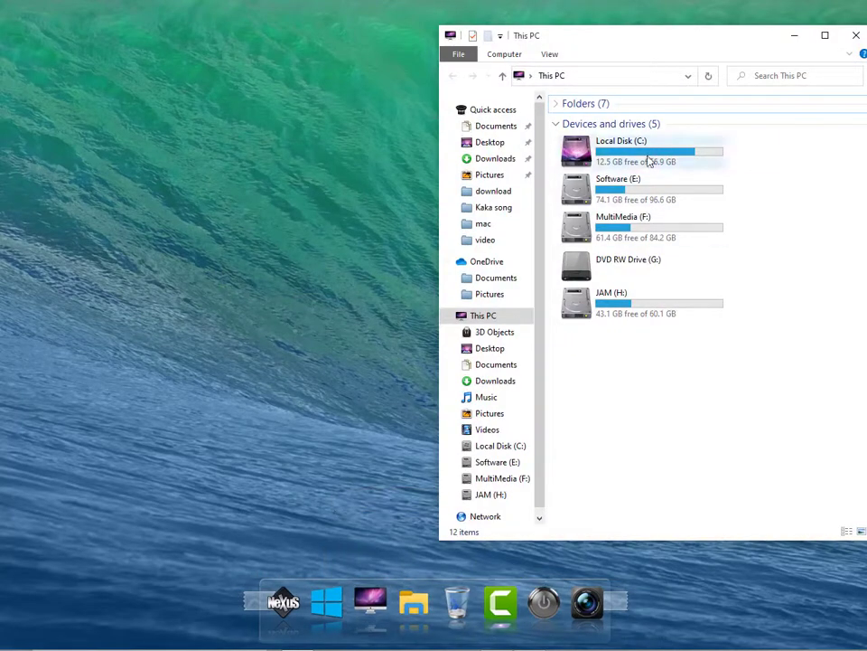
- Preview the Mac-styled desktop by browsing the Software (E:) drive, the start menu and the This PC window
double_click(594, 188)
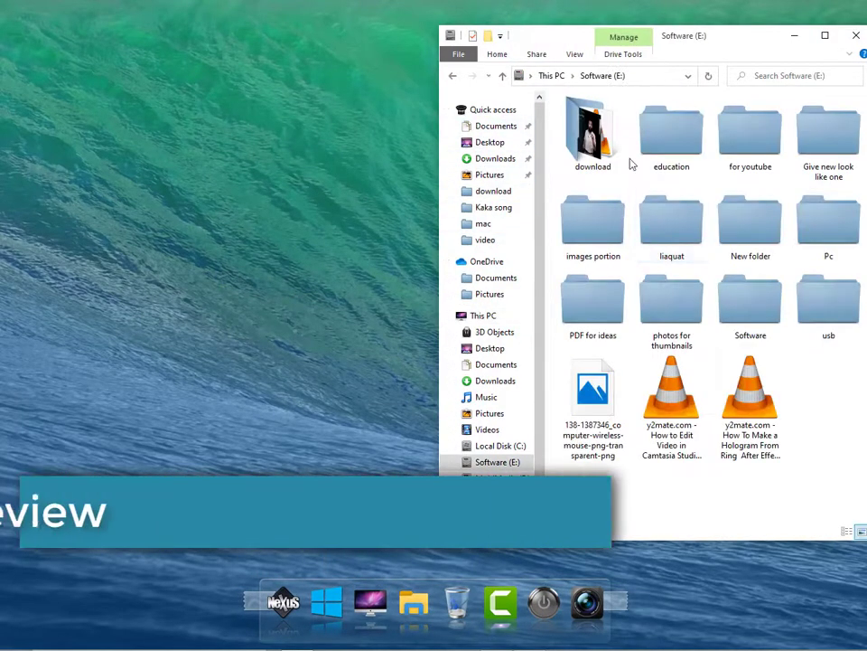
click(856, 36)
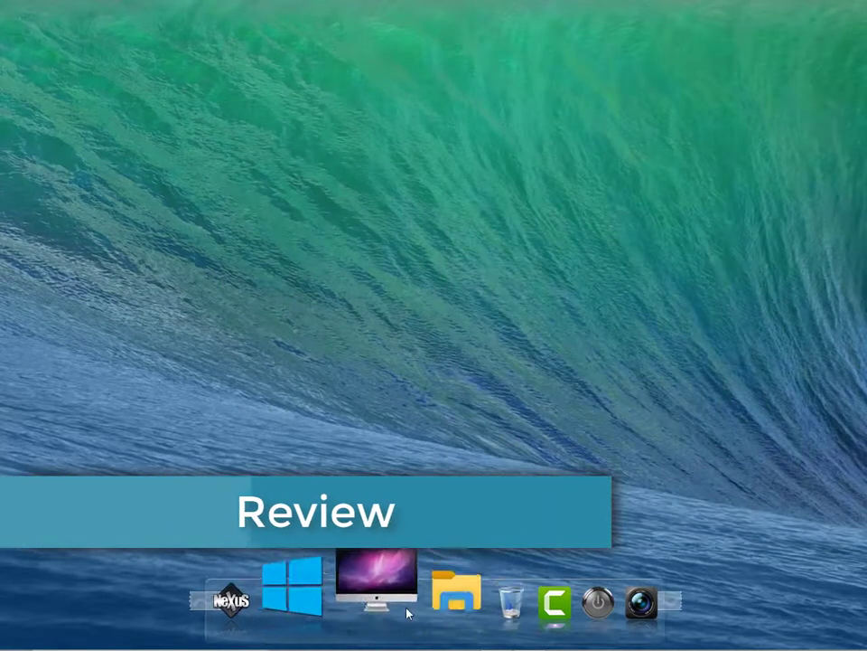
key(super)
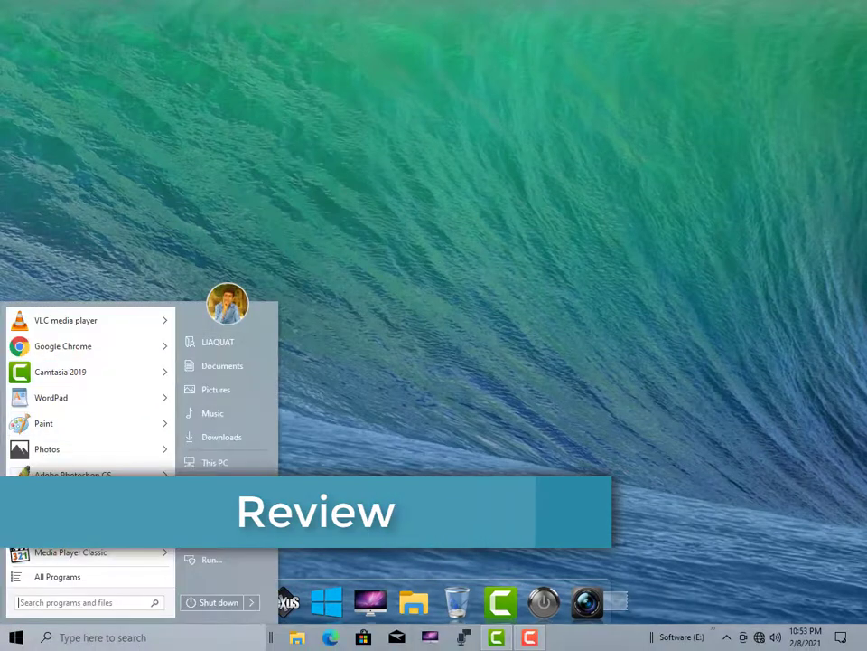
right_click(312, 255)
click(355, 294)
click(448, 587)
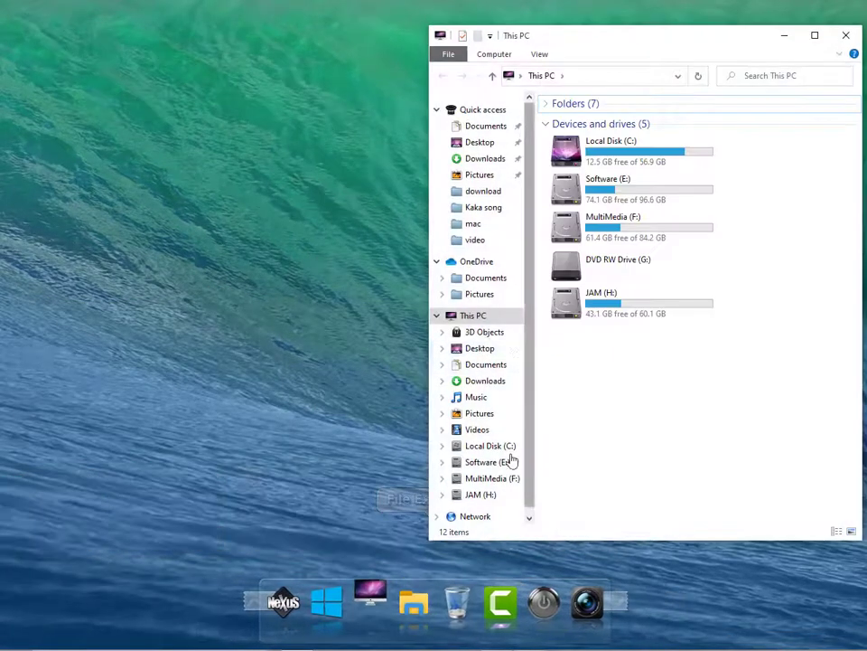
scroll(502, 443, down, 1)
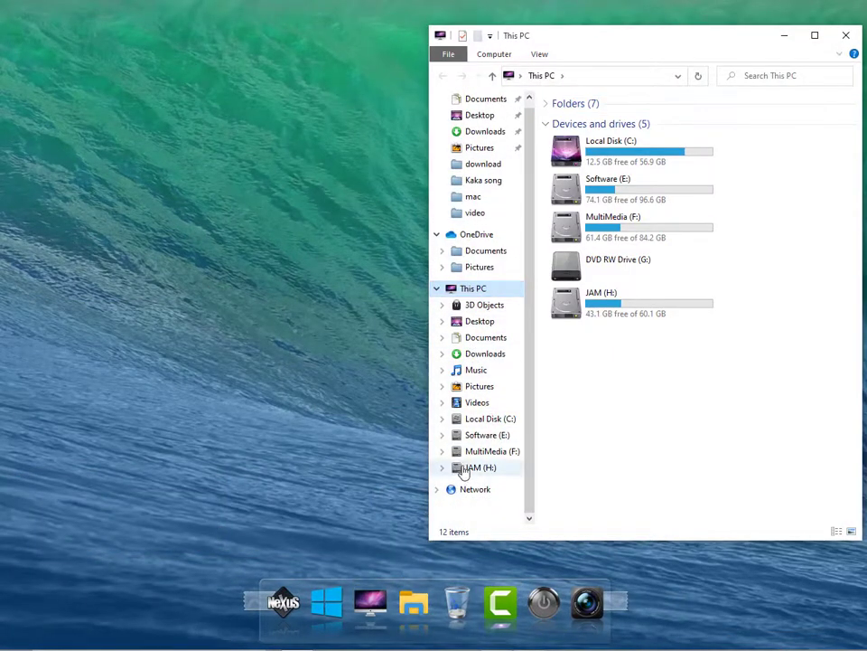
click(462, 468)
click(846, 35)
- Cycle through the Mac-style desktops to preview their different wallpapers
key(ctrl+alt+Right)
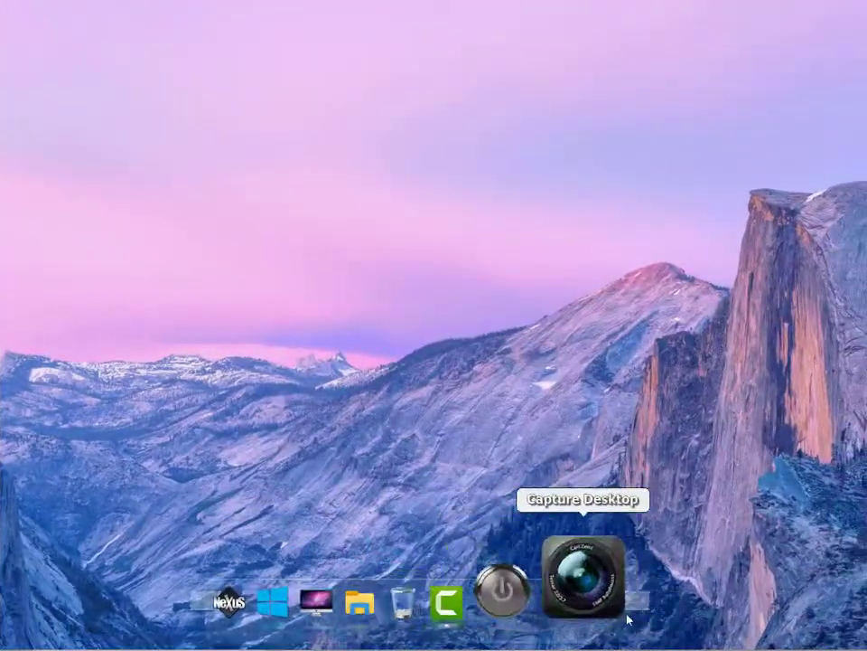
right_click(459, 300)
key(ctrl+alt+Right)
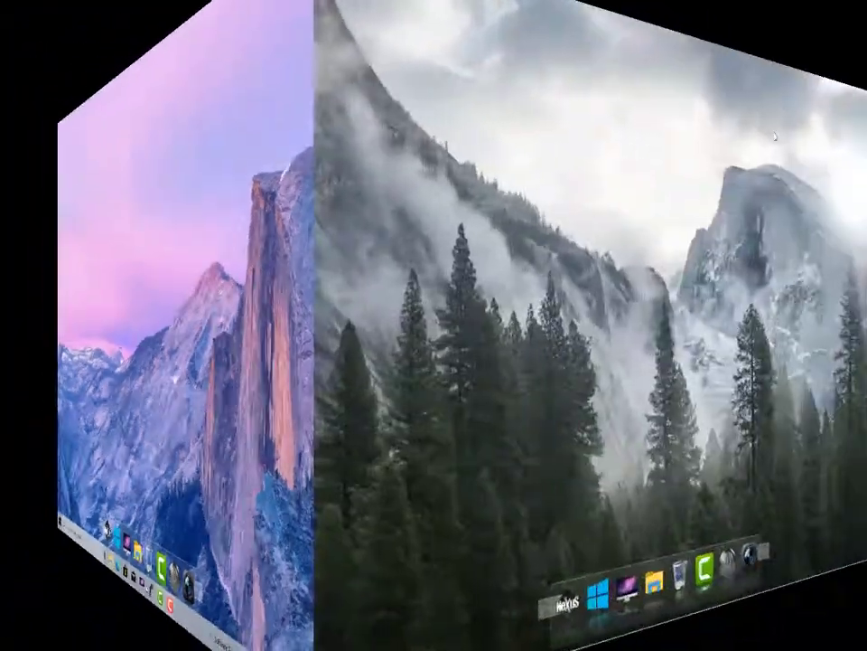
right_click(459, 119)
click(519, 164)
key(ctrl+alt+Right)
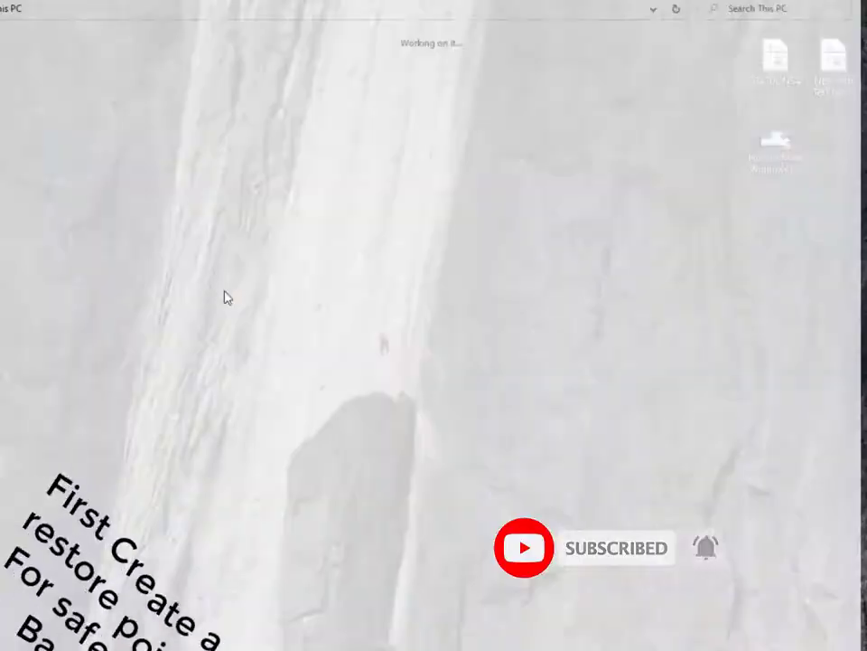
- Open the computer's advanced system settings and display the System Protection options
right_click(237, 312)
click(292, 459)
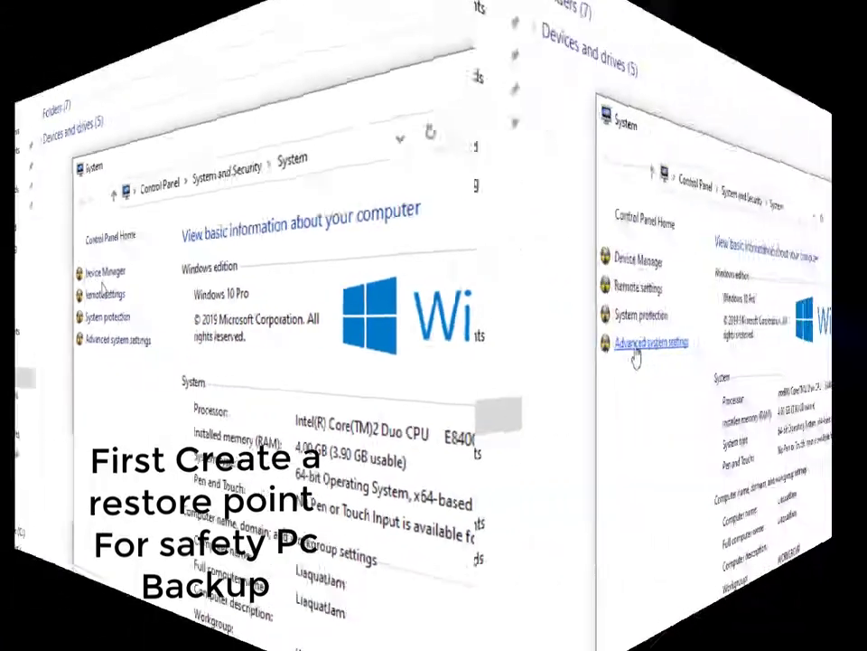
click(298, 342)
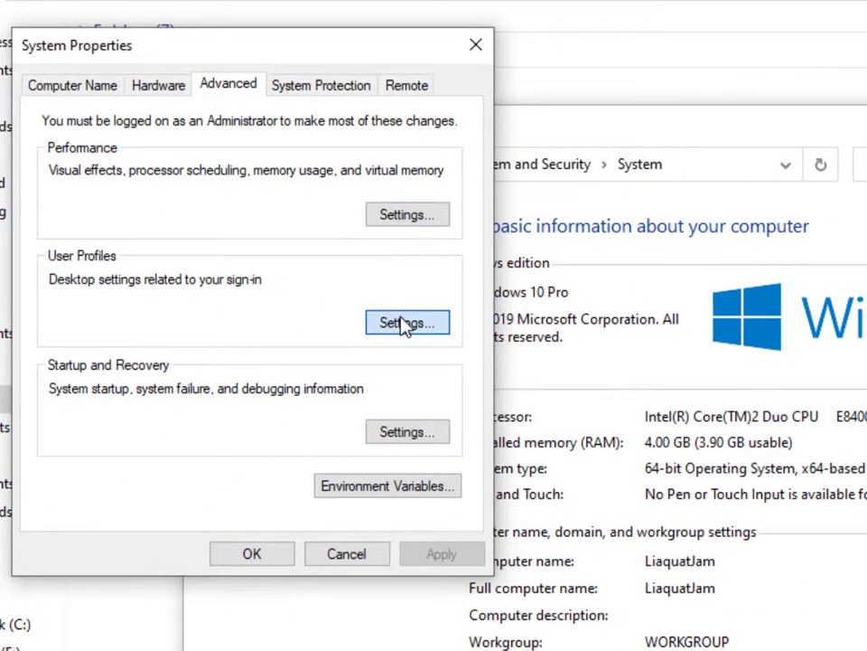
click(403, 216)
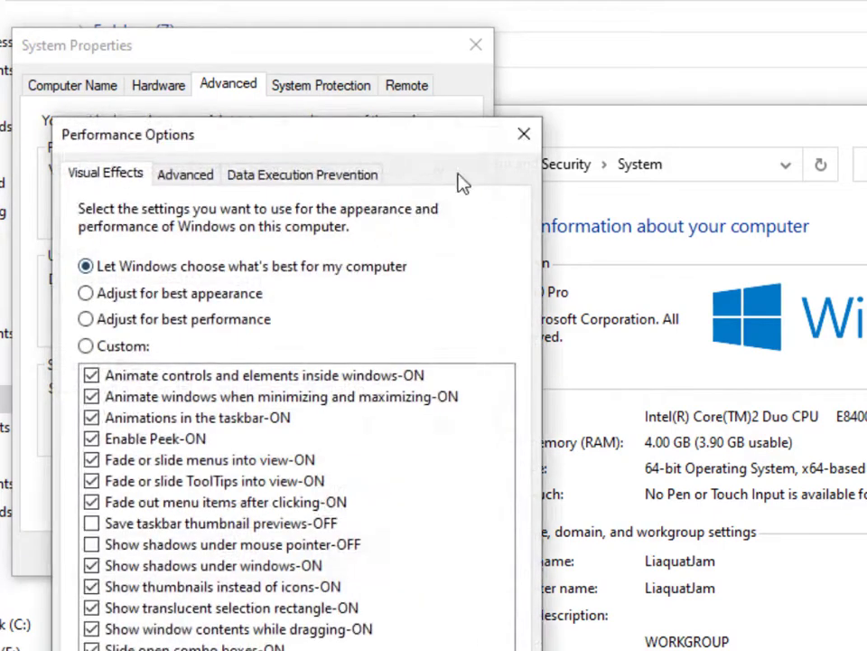
click(524, 136)
click(304, 88)
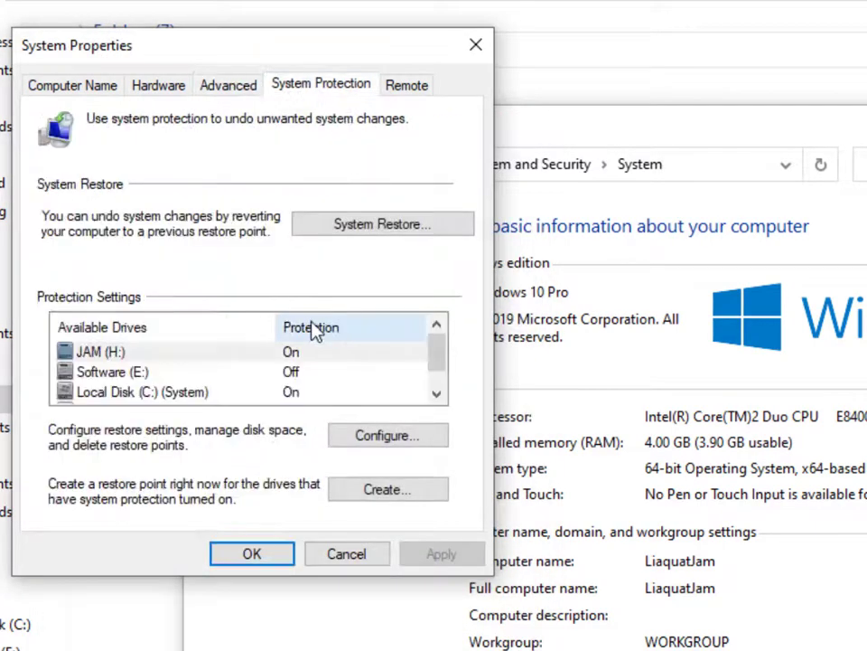
- Begin a new restore point with the description "dhdt" and cancel its creation
click(389, 489)
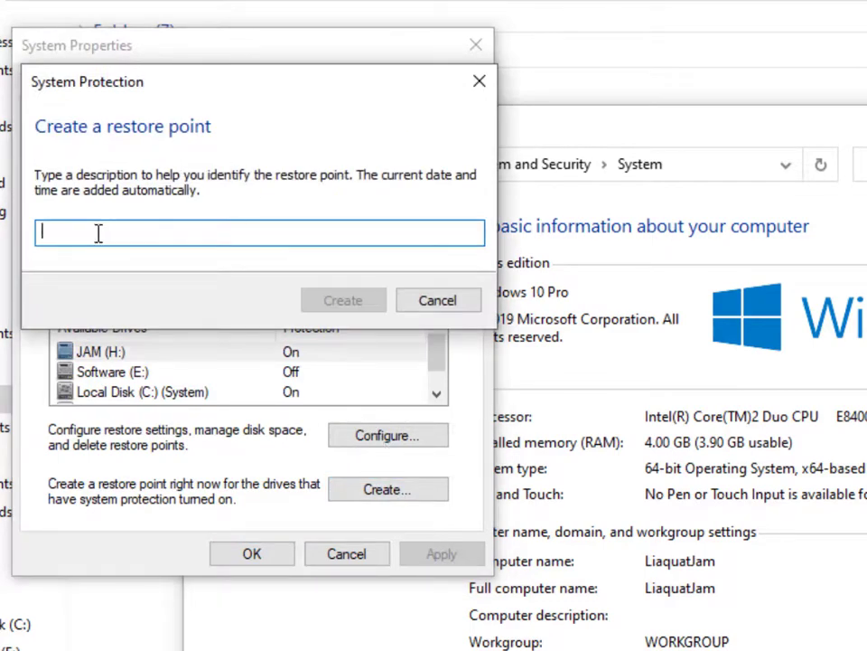
text(dhdt)
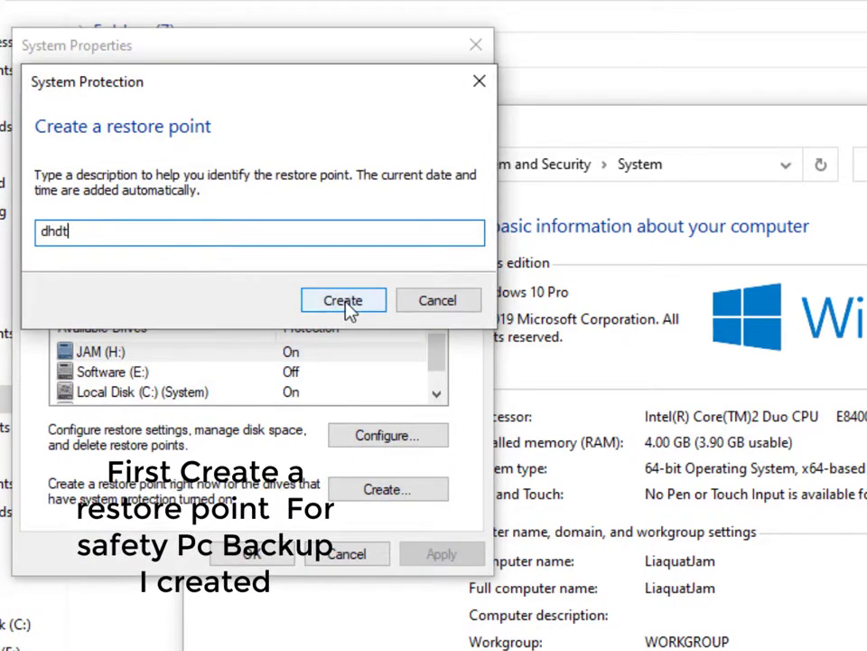
click(444, 304)
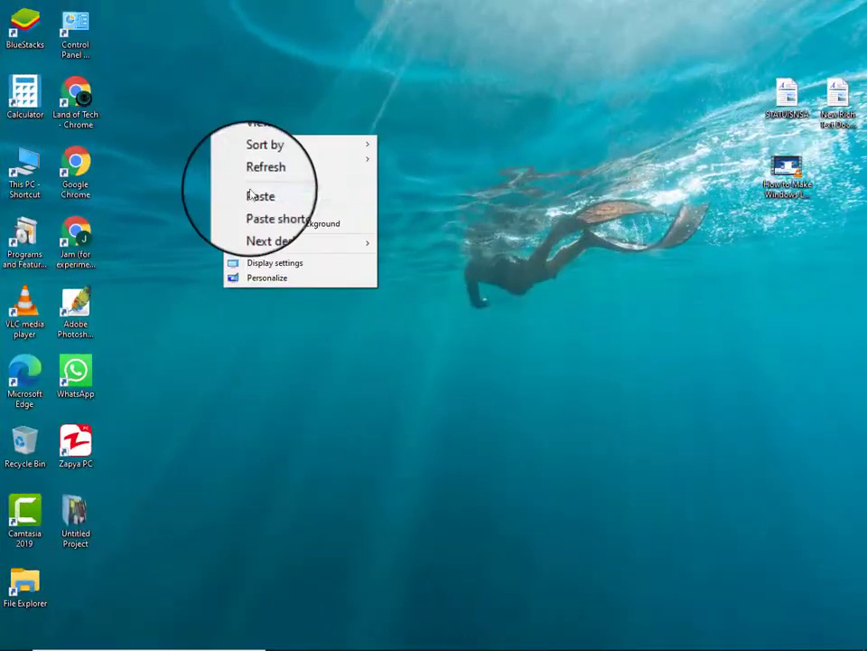
- Refresh the desktop and open the "How to make windows to Mac os x themespack for Windows 10 UPDATE" archive from Downloads
click(253, 174)
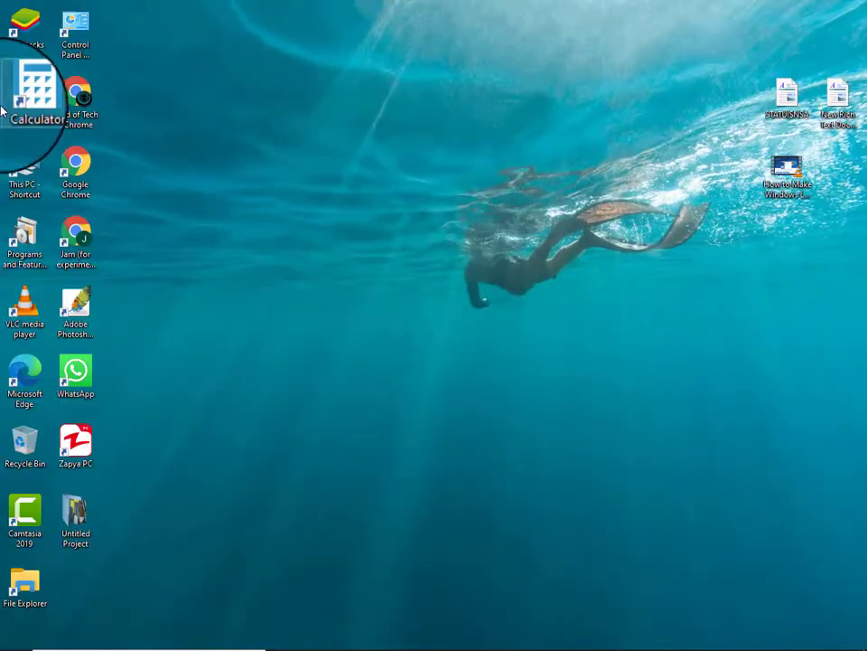
double_click(15, 168)
click(45, 112)
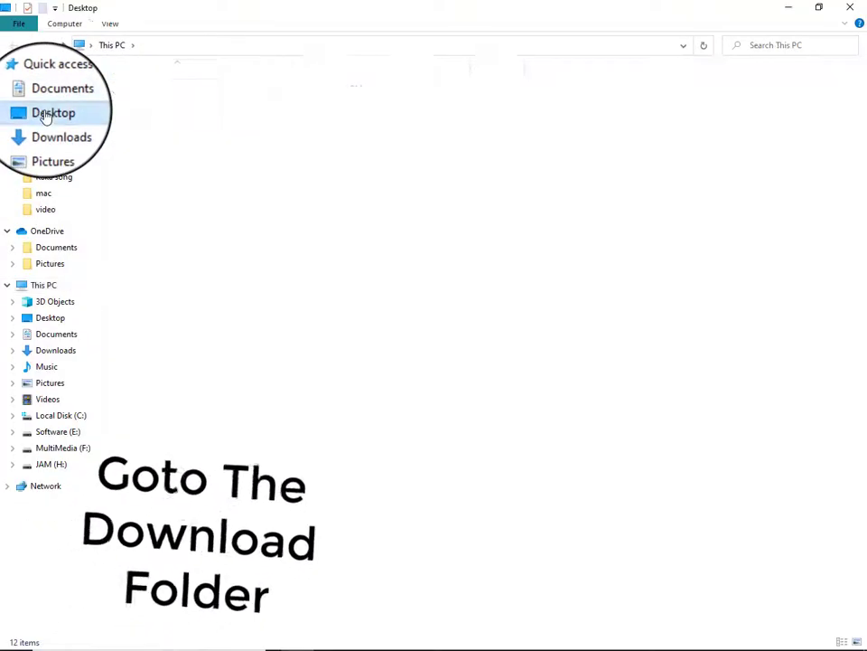
click(50, 128)
click(144, 127)
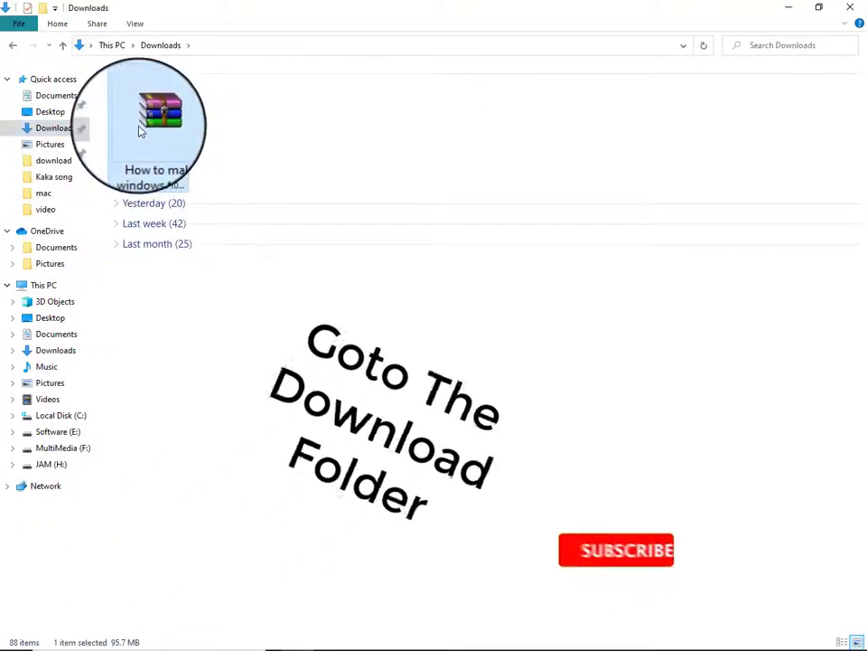
double_click(145, 127)
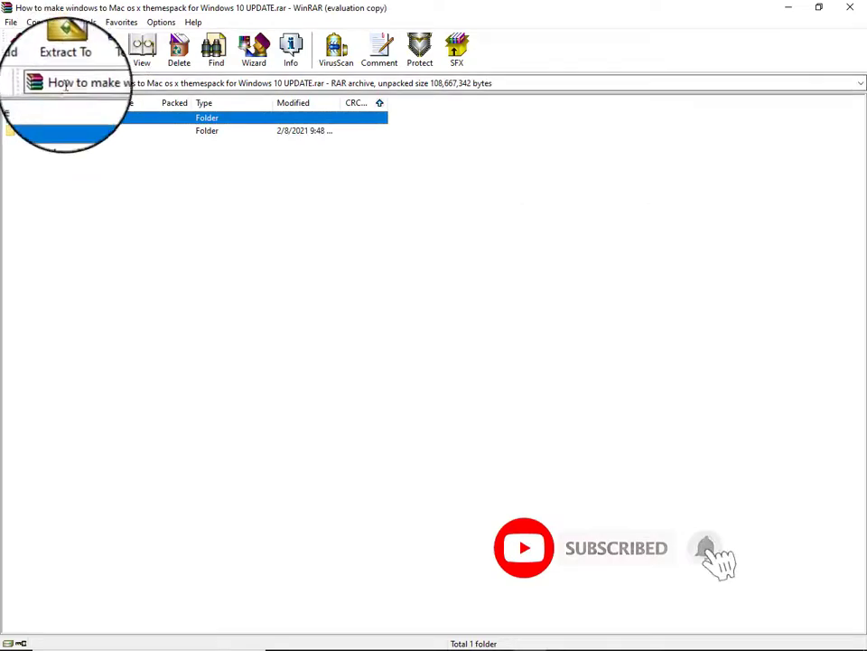
- Extract the archive's themespack folder to the default destination in Downloads and close the archive window
click(50, 130)
click(65, 49)
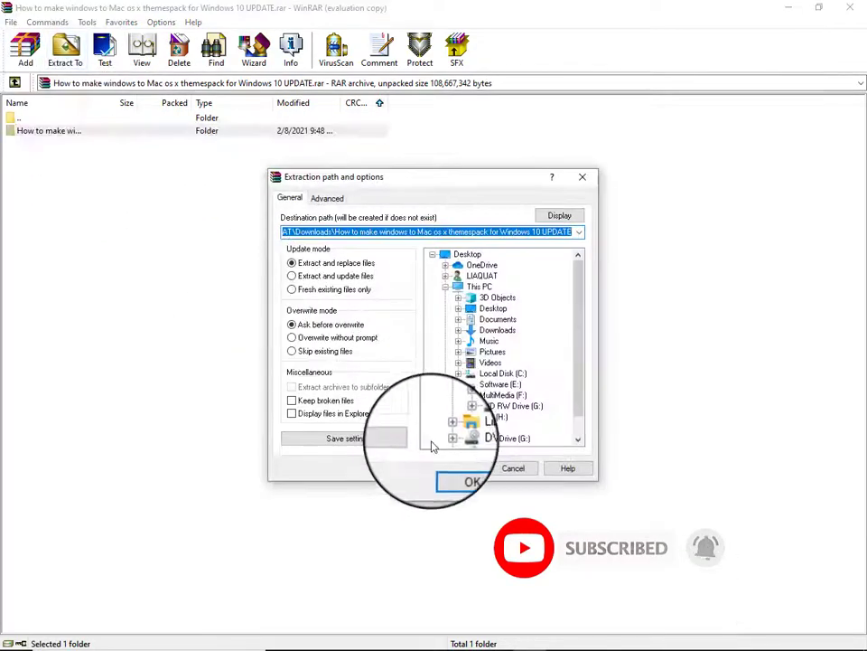
click(446, 470)
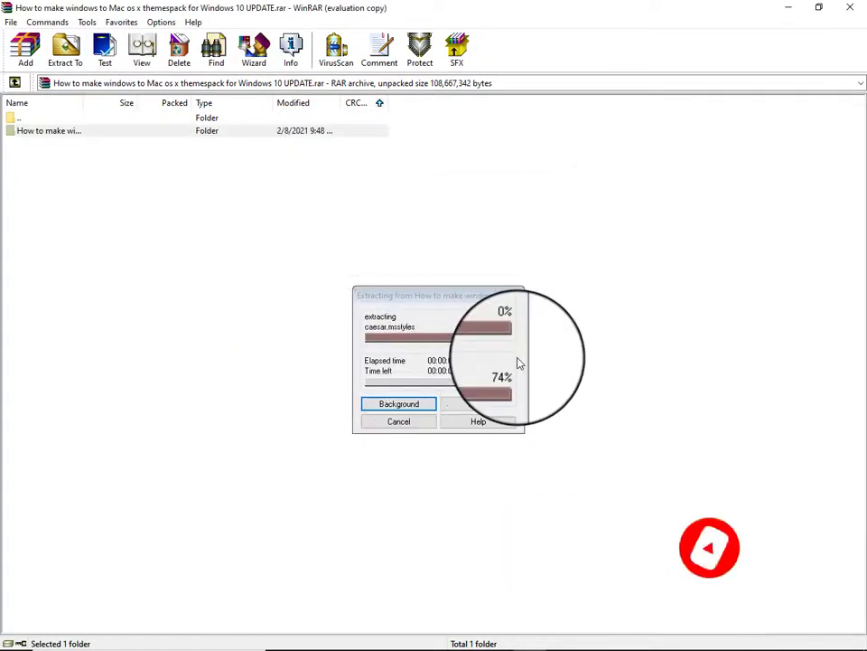
click(854, 10)
- Open the inner extracted themespack folder, show its contents as large icons and look into the Softwares folder
double_click(227, 143)
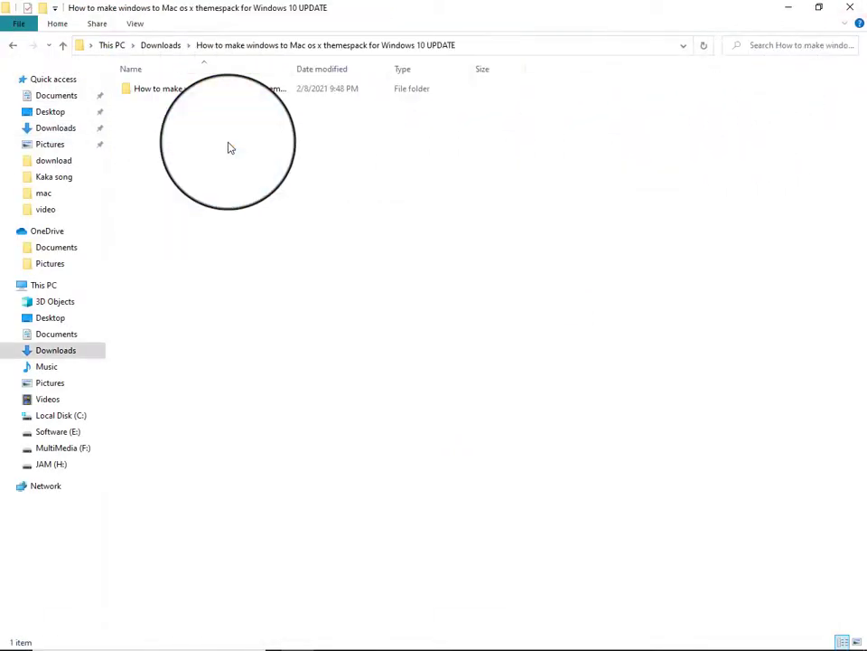
click(218, 89)
double_click(218, 90)
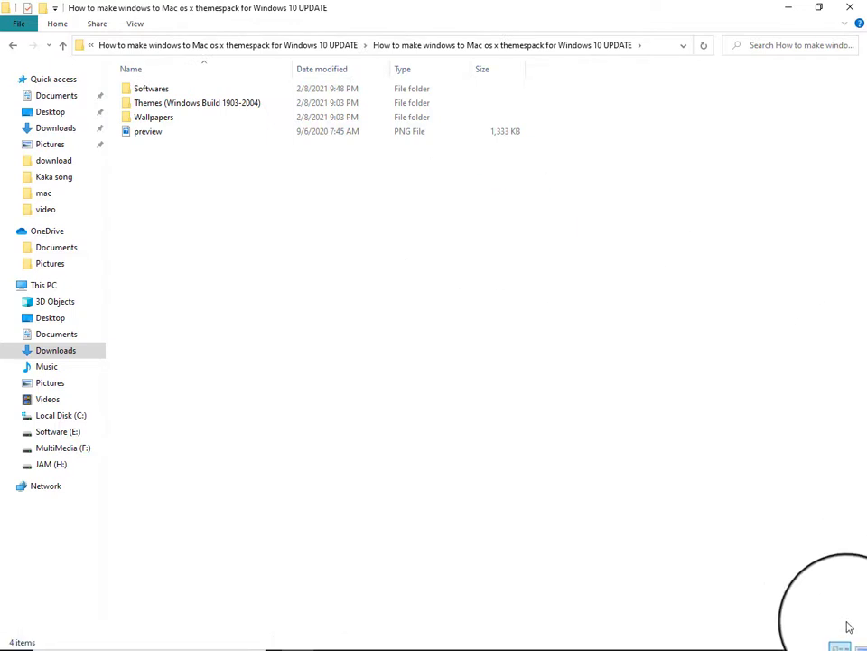
click(857, 642)
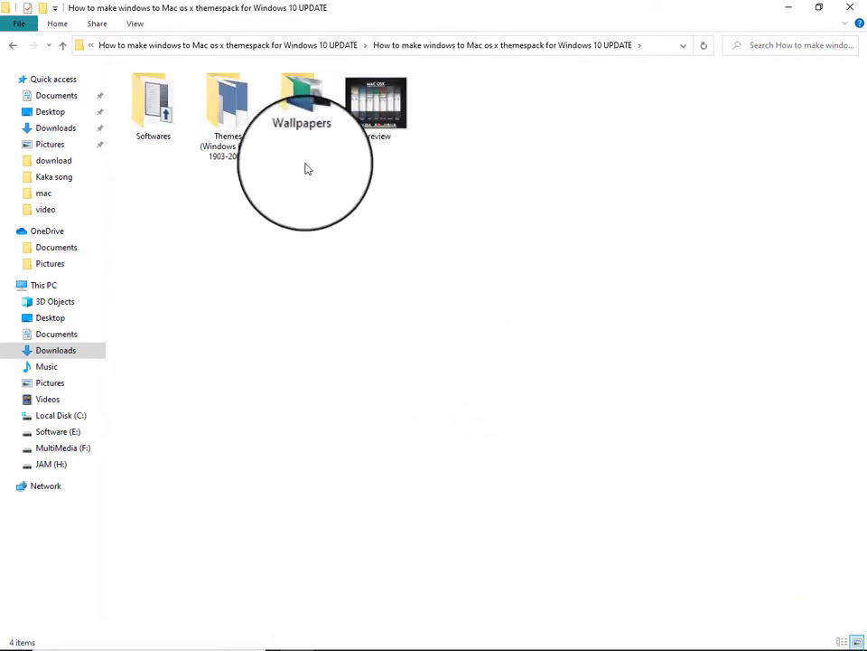
double_click(148, 112)
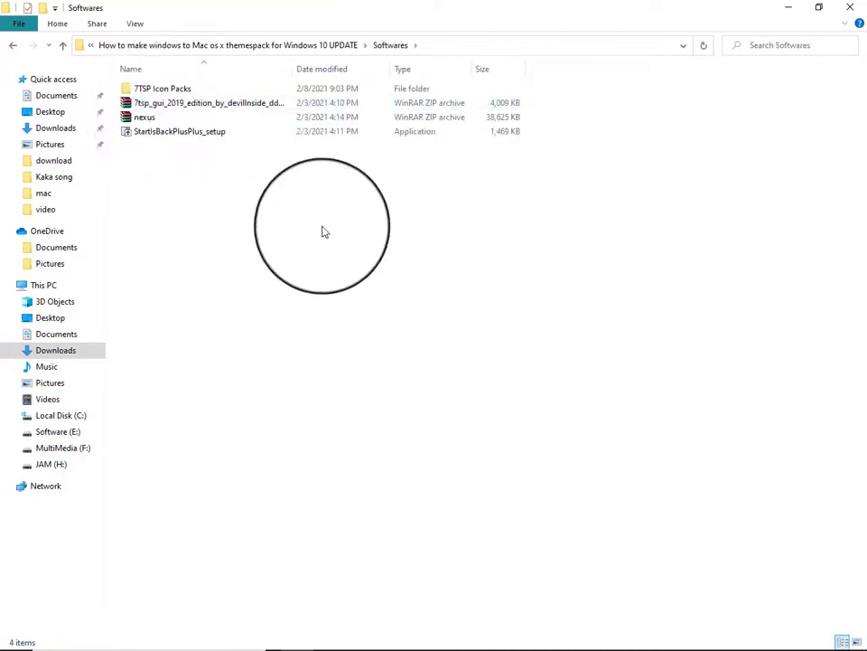
click(14, 46)
- Select all mac osx theme files in the Themes (Windows Build 1903-2004) folder and shrink its window to free the desktop
double_click(215, 127)
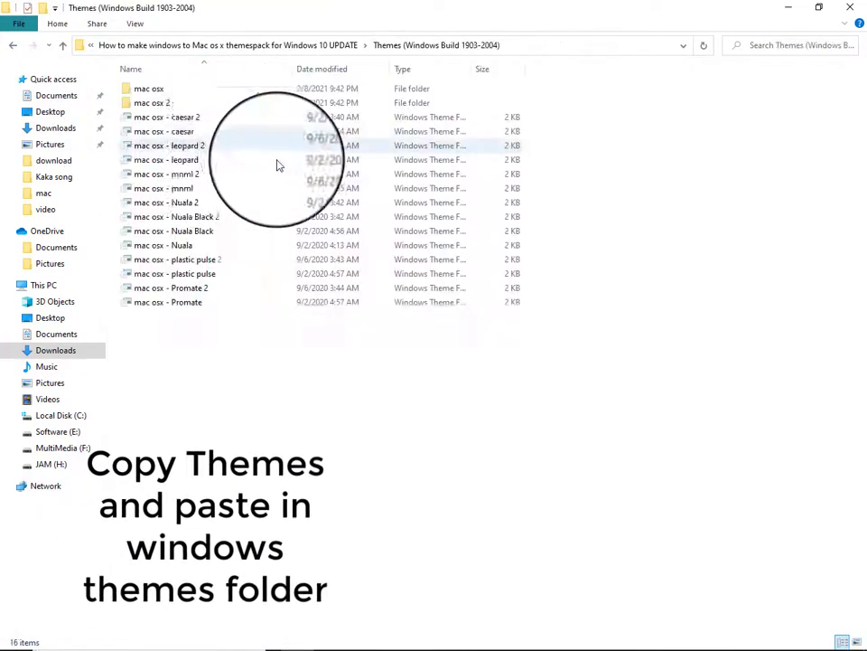
drag(226, 328, 165, 120)
drag(610, 12, 641, 88)
- Open the Windows\Resources\Themes folder on Local Disk (C:) in a second window
double_click(29, 168)
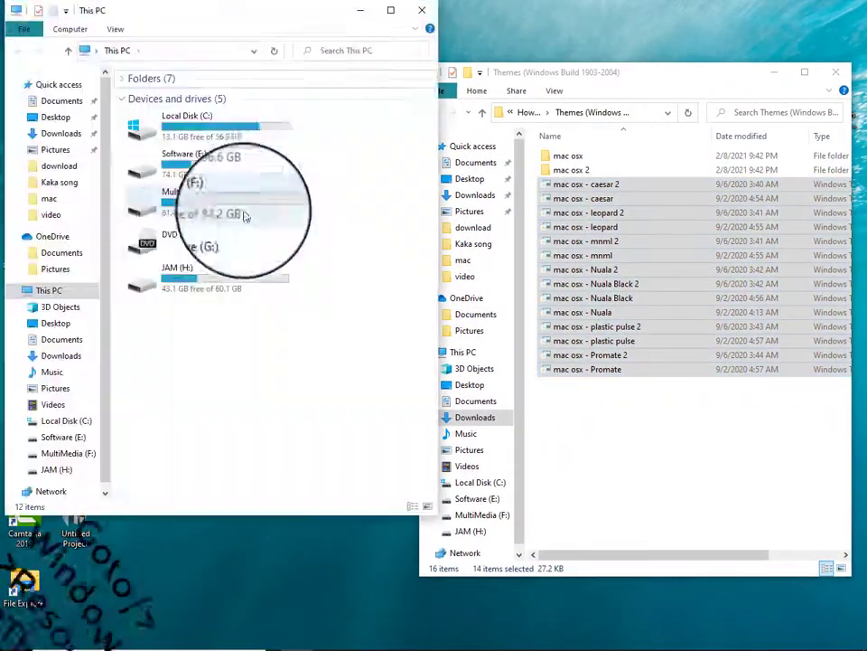
double_click(174, 131)
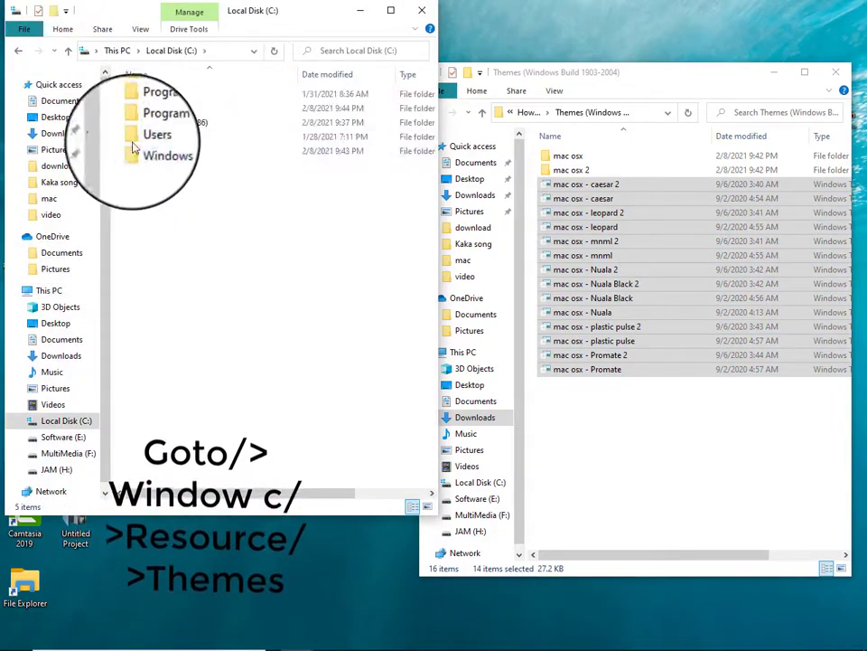
double_click(147, 155)
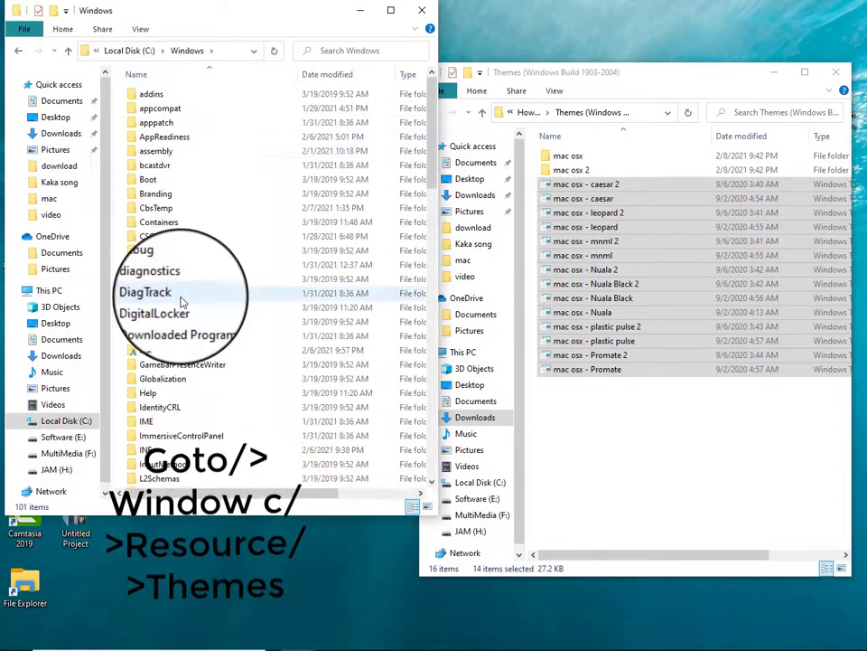
scroll(184, 301, down, 13)
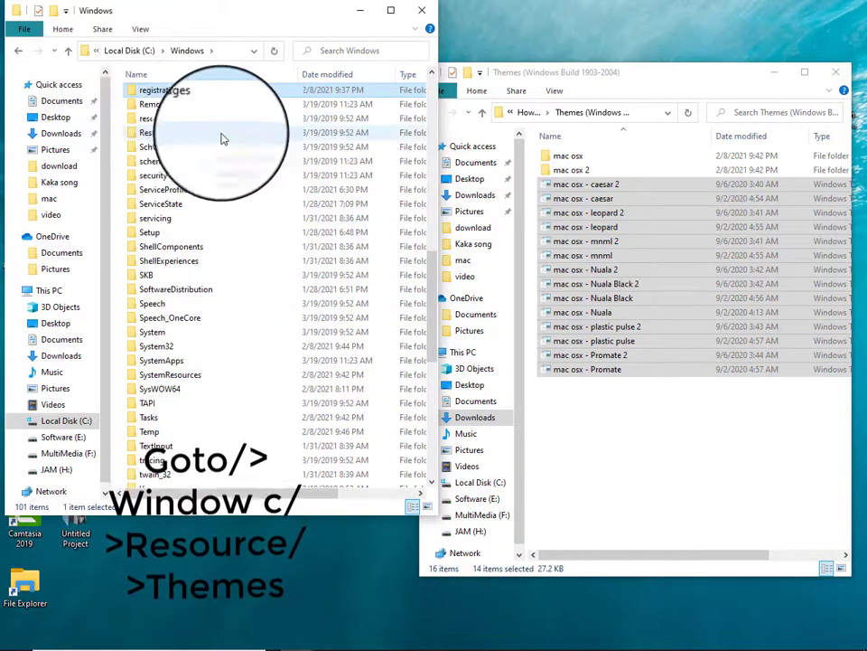
double_click(159, 140)
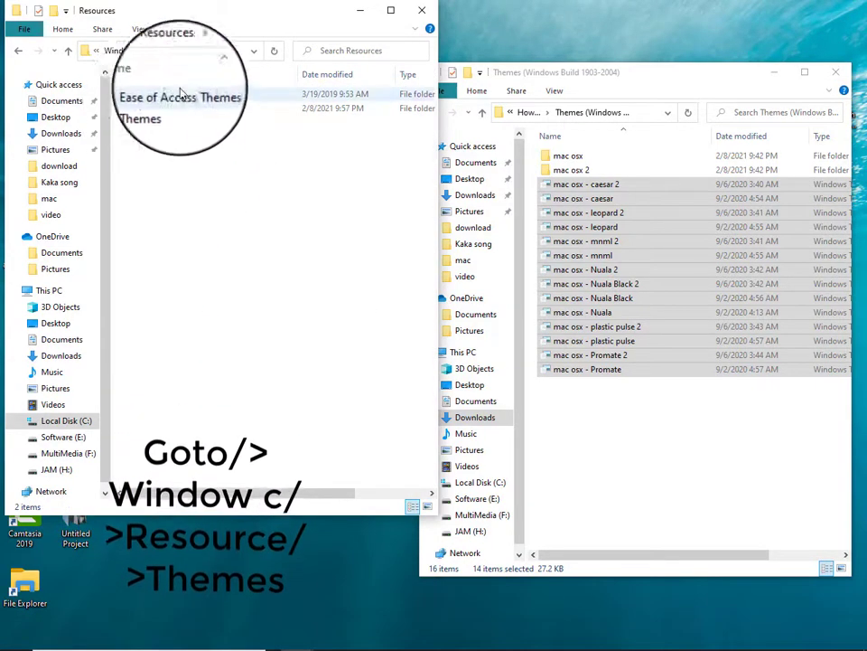
double_click(159, 105)
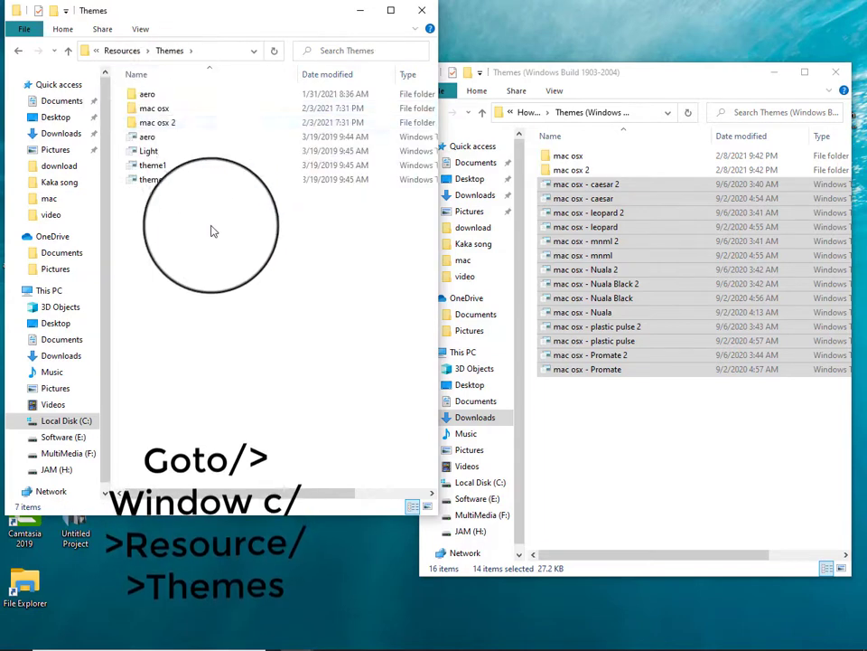
- Copy the selected mac osx theme files into the Windows\Resources\Themes folder, granting administrator permission, and close that folder's window
drag(594, 310, 684, 290)
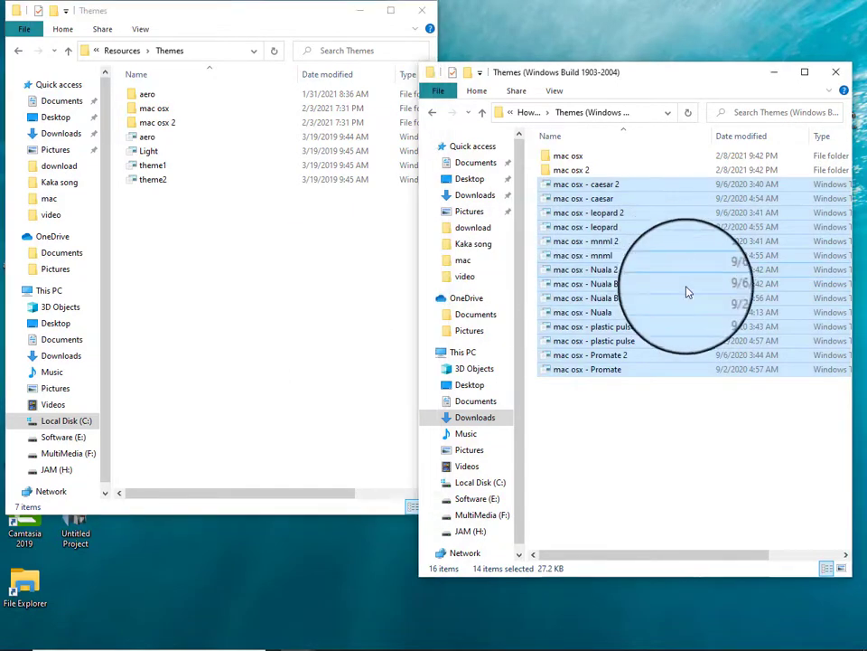
right_click(679, 277)
click(712, 400)
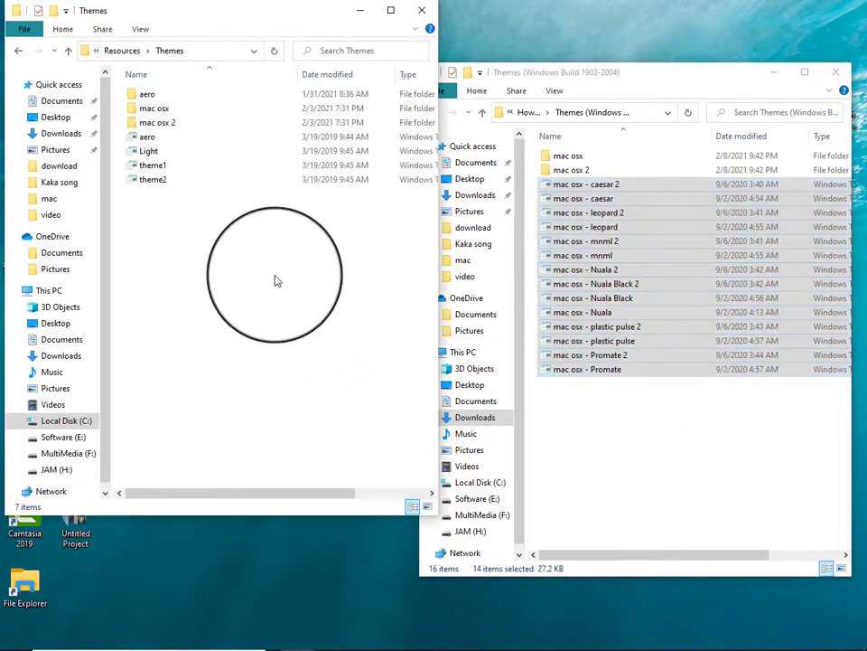
right_click(274, 278)
click(307, 368)
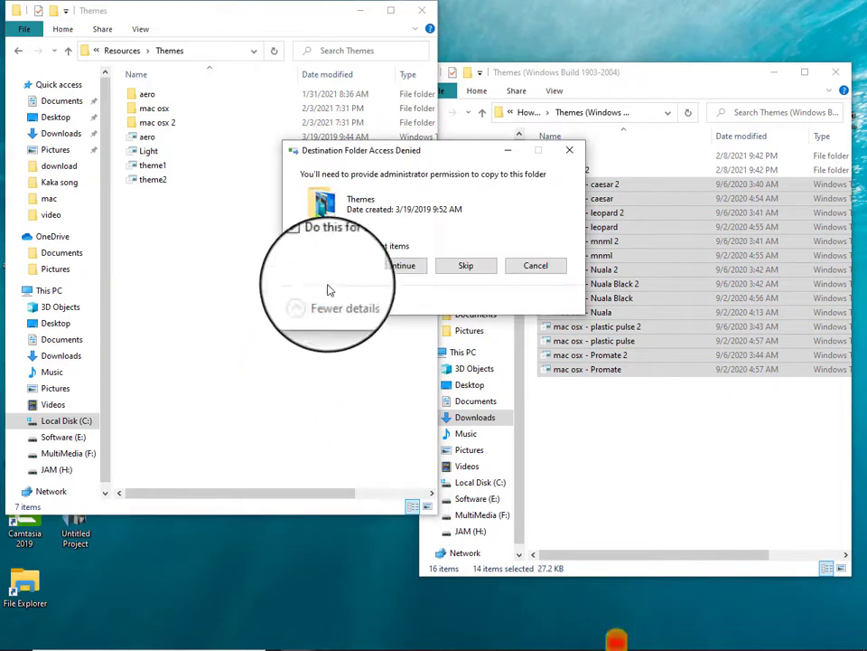
click(407, 266)
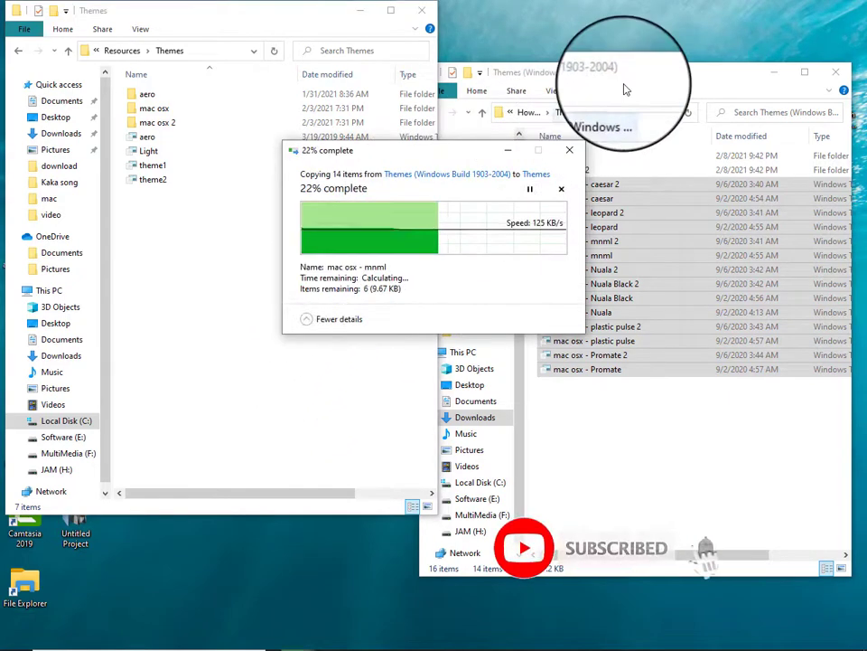
click(422, 13)
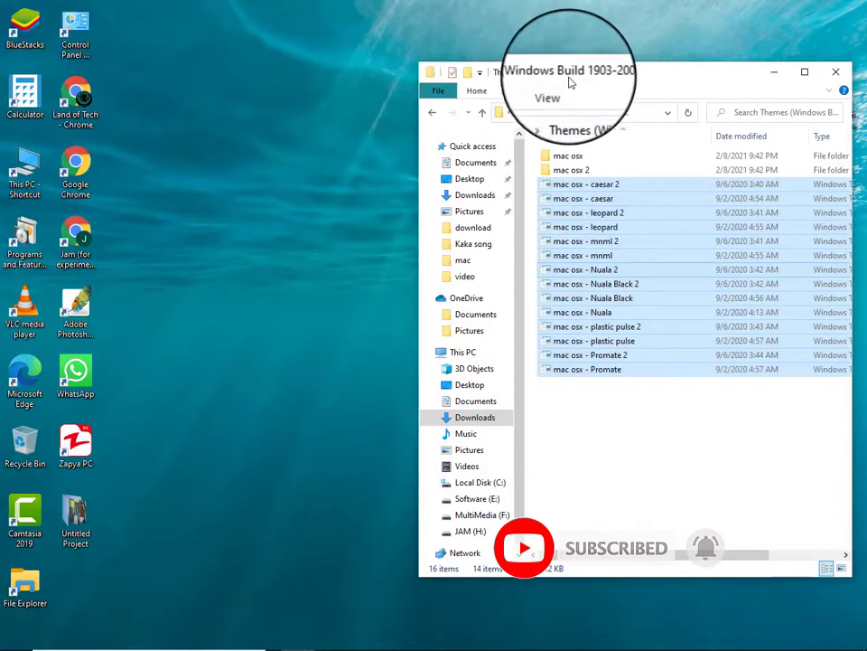
- Maximize the themespack window, refresh the main themespack folder, open its Softwares folder and look into 7TSP Icon Packs
drag(567, 81, 381, 6)
click(322, 446)
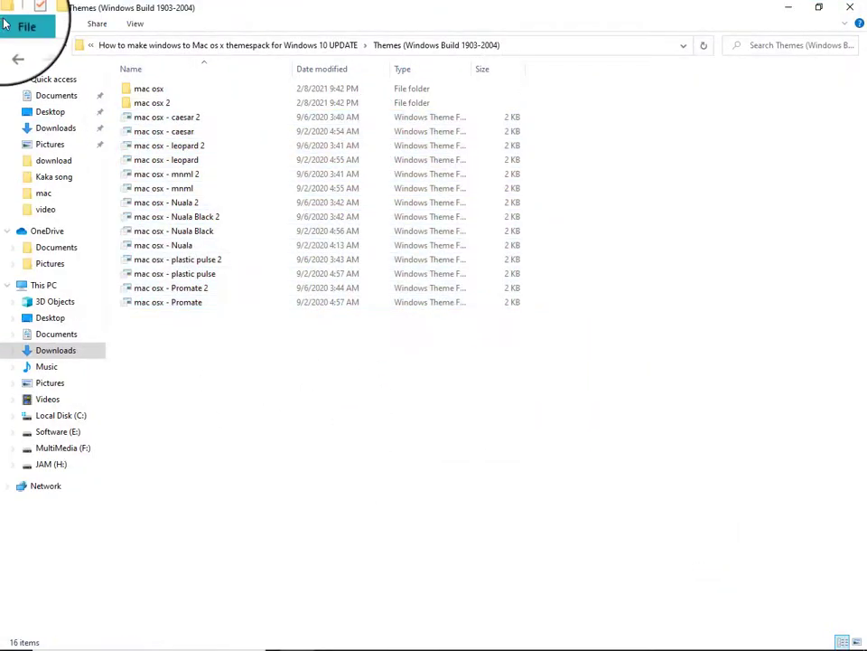
click(13, 47)
right_click(304, 214)
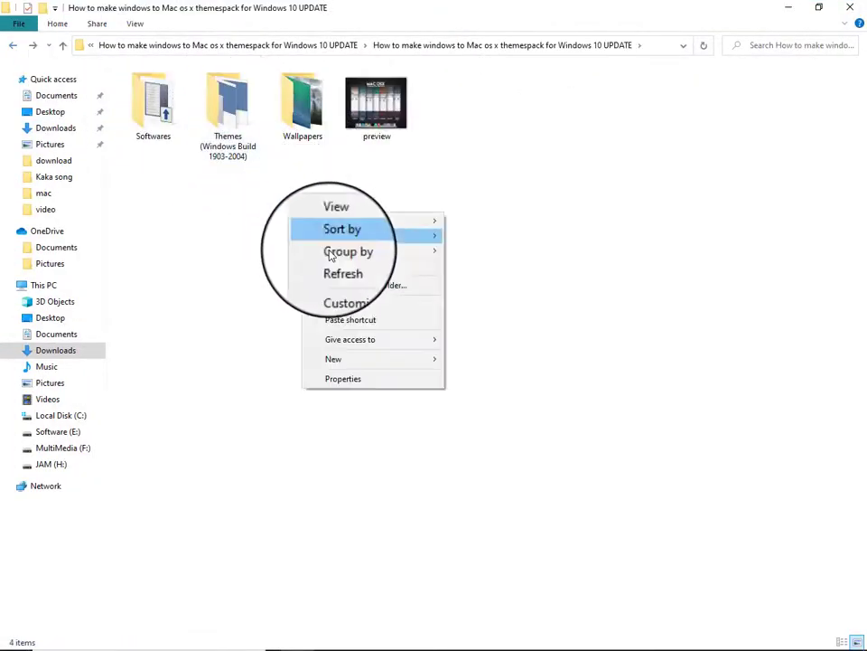
click(342, 264)
double_click(153, 104)
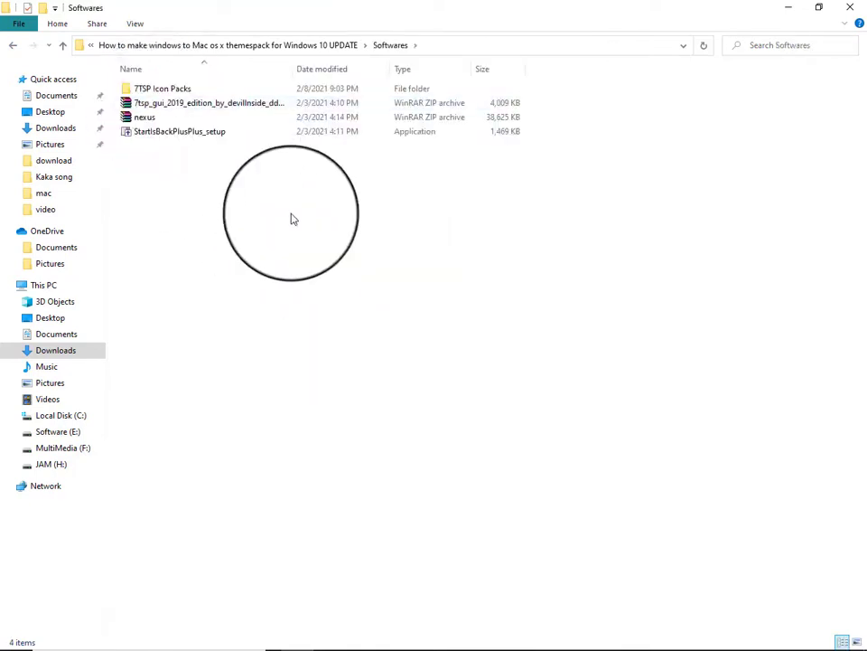
double_click(161, 88)
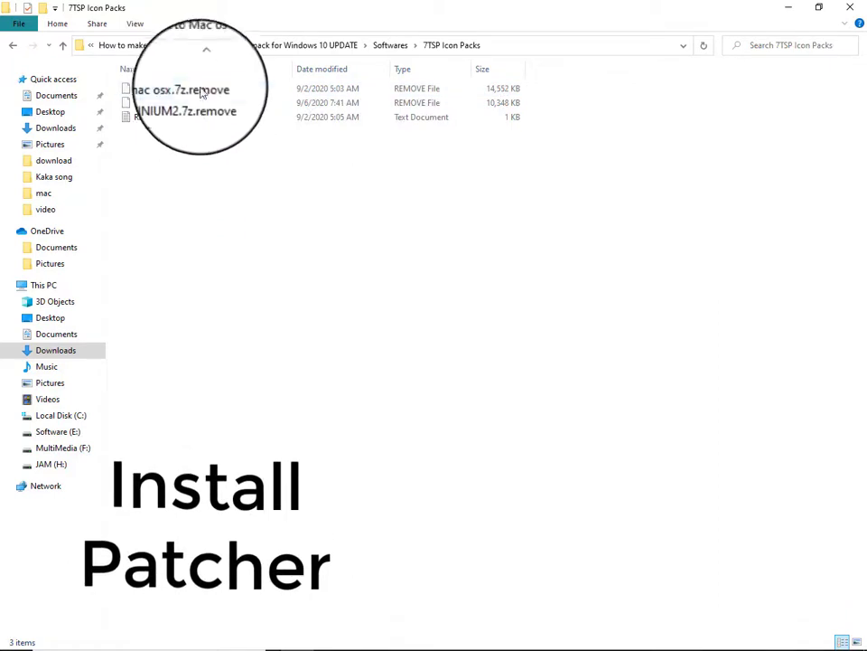
click(12, 45)
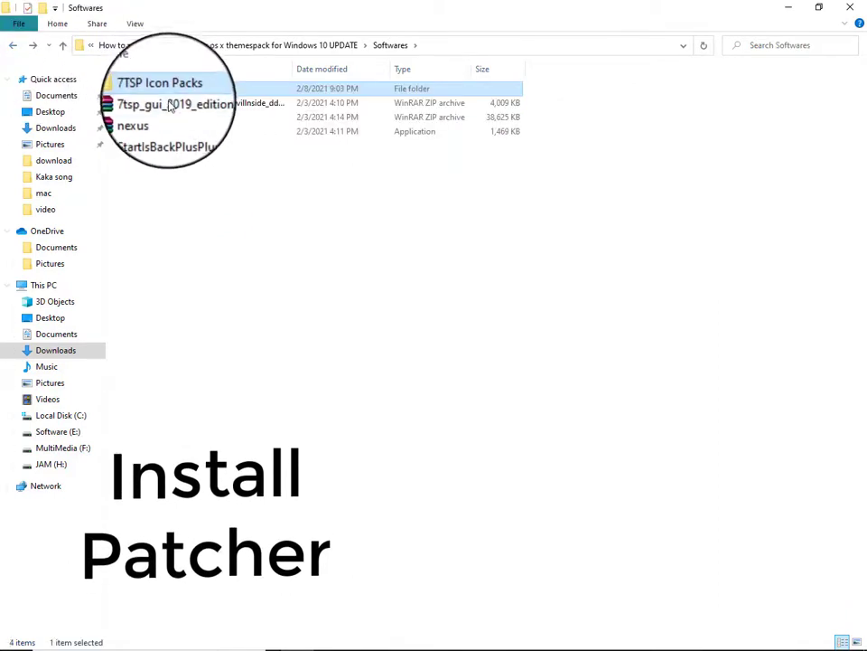
- Extract the 7tsp_gui_2019_edition archive to its default destination in Softwares and close the archive window
click(168, 105)
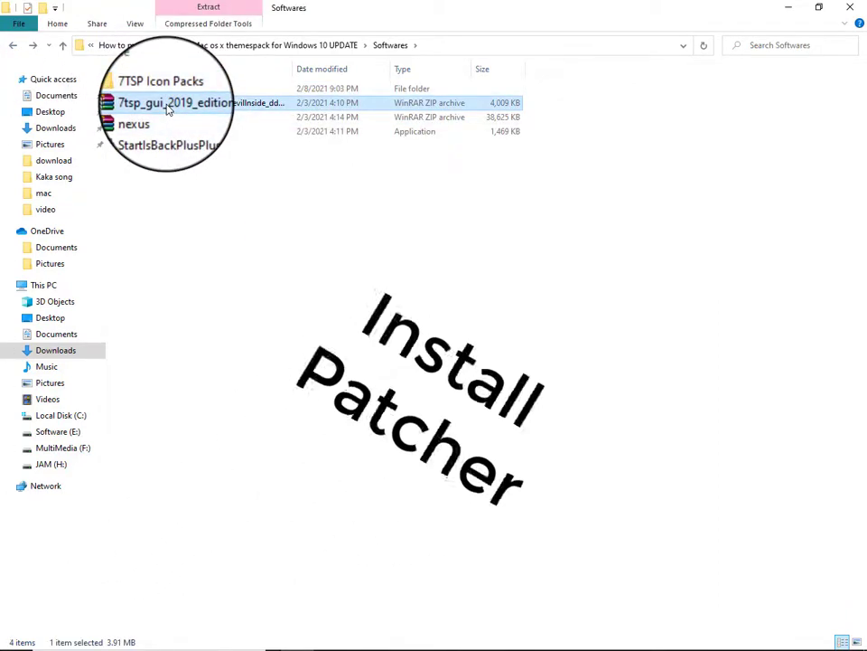
key(Escape)
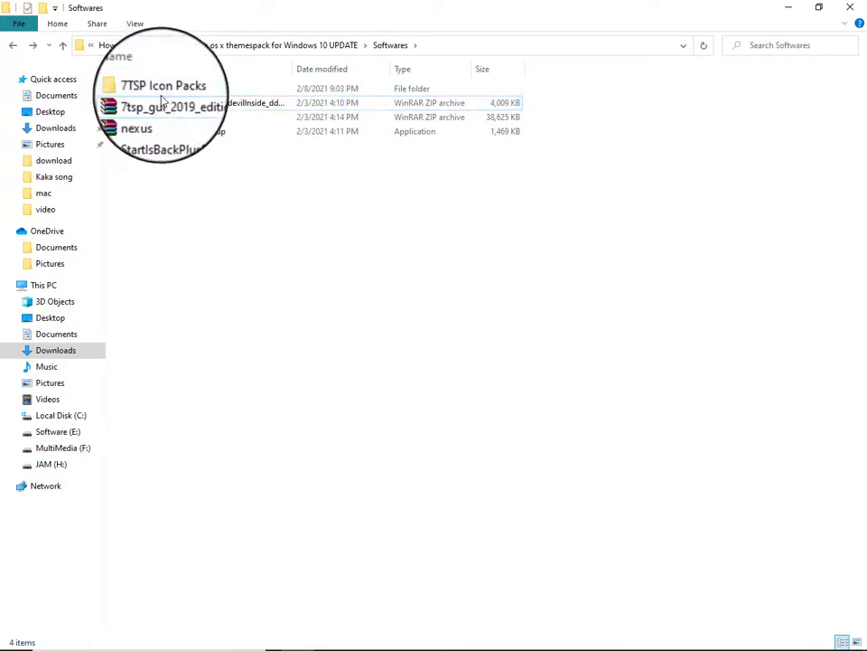
double_click(152, 109)
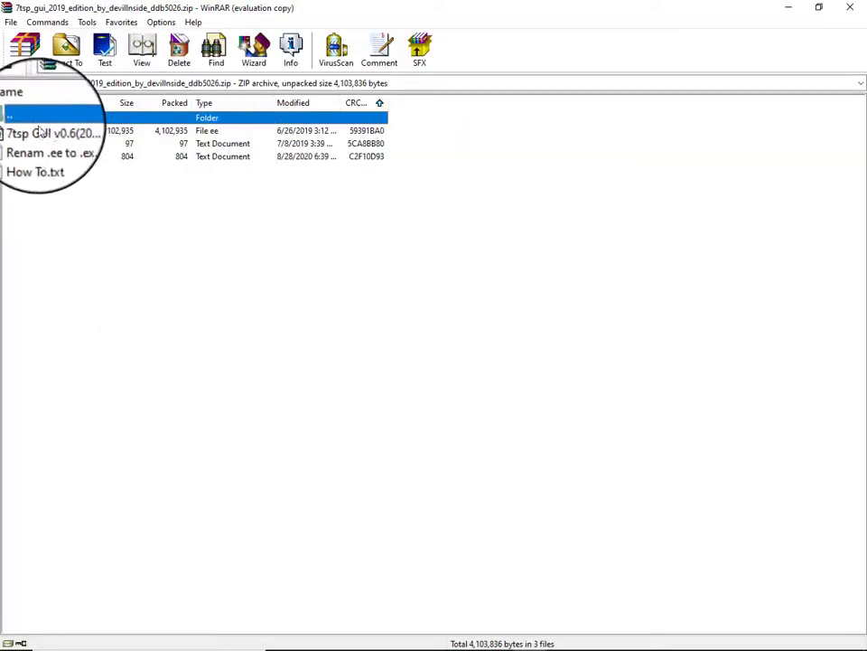
click(69, 52)
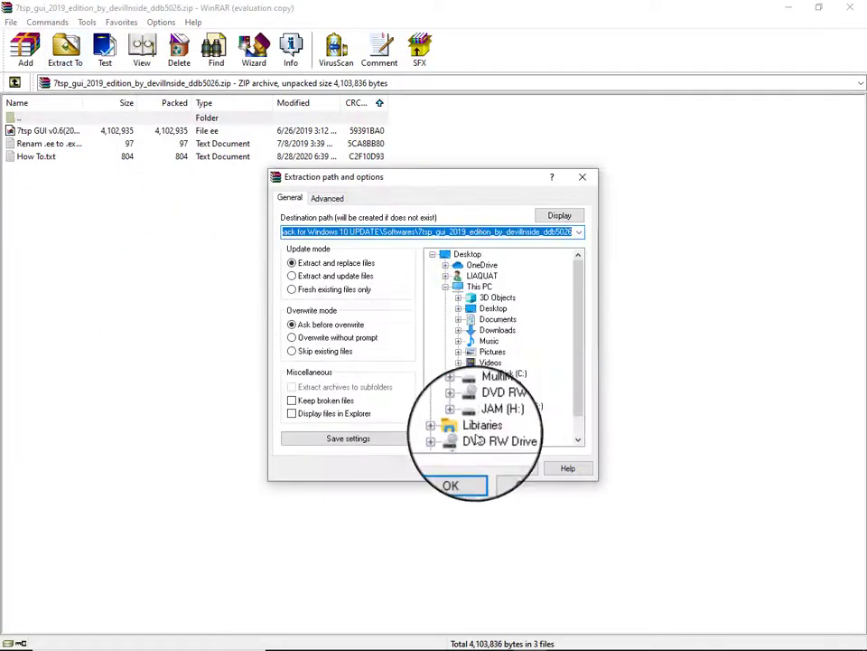
click(468, 476)
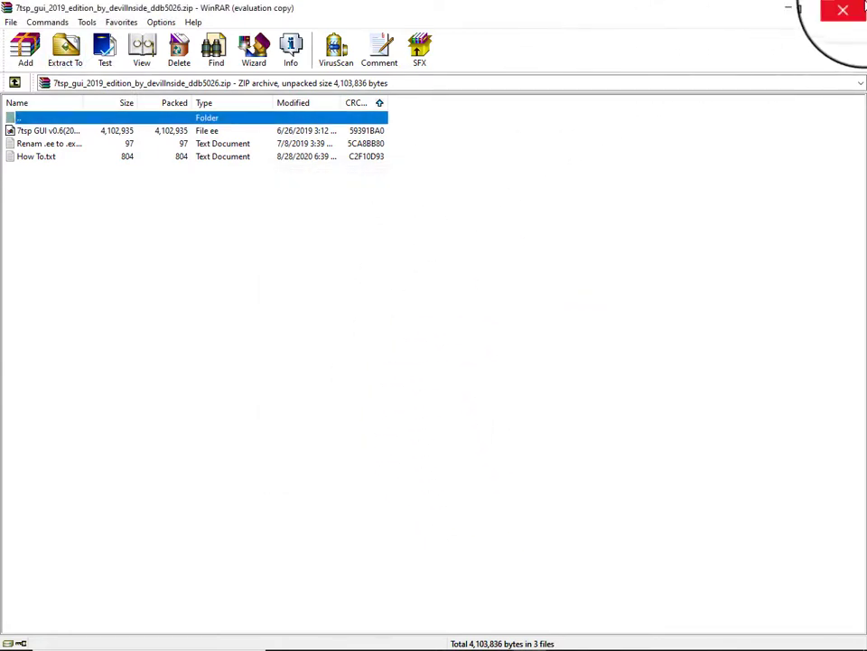
click(843, 10)
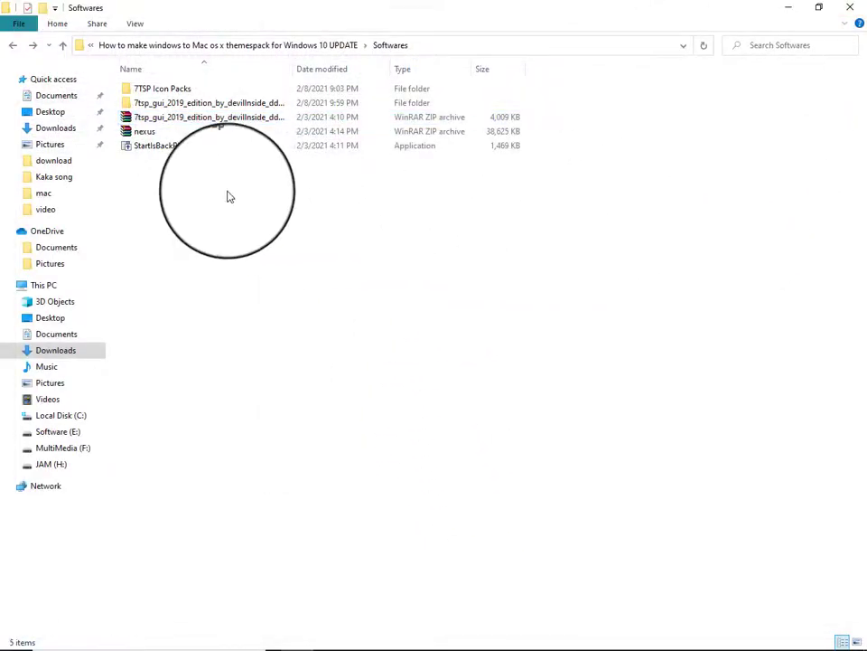
- Open the extracted 7tsp_gui_2019_edition folder and change the extension of the 7tsp GUI v0.6(2019).ee file to .exe
double_click(181, 102)
click(202, 90)
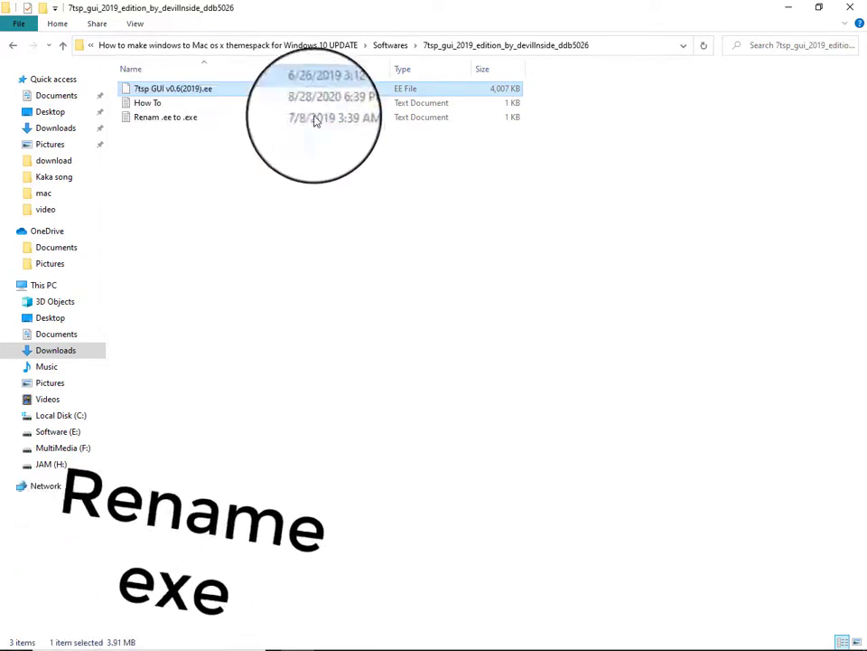
right_click(219, 88)
click(227, 276)
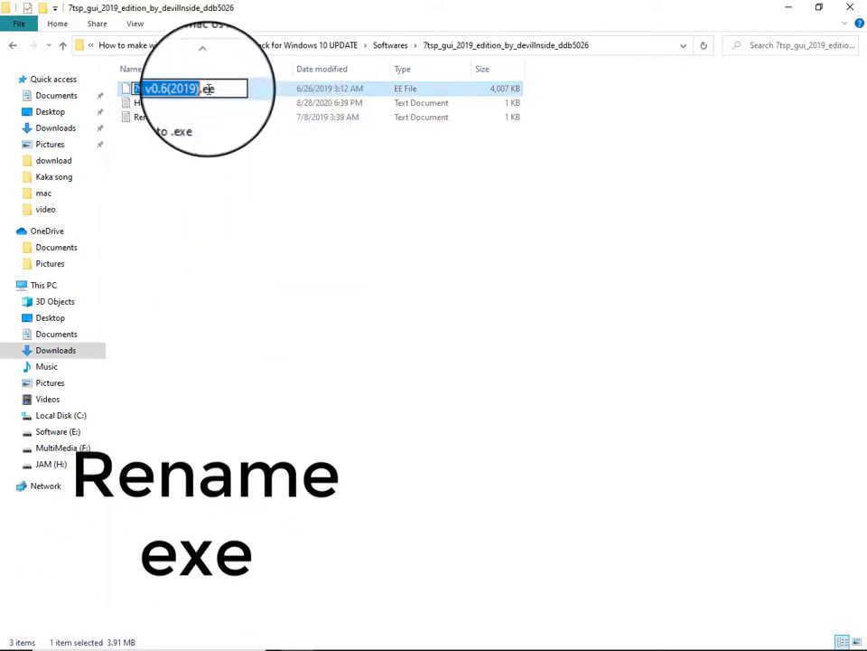
text(x)
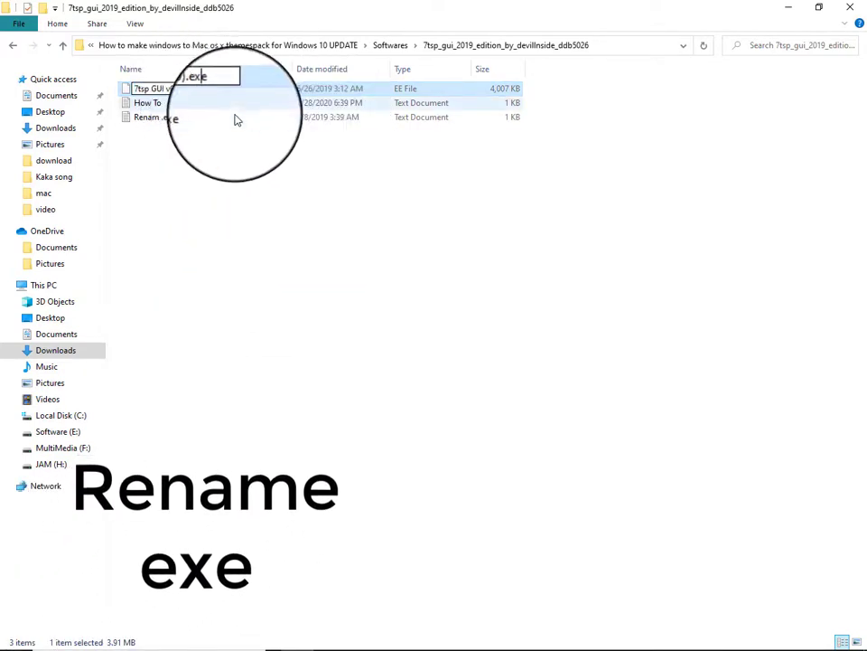
key(Return)
click(495, 337)
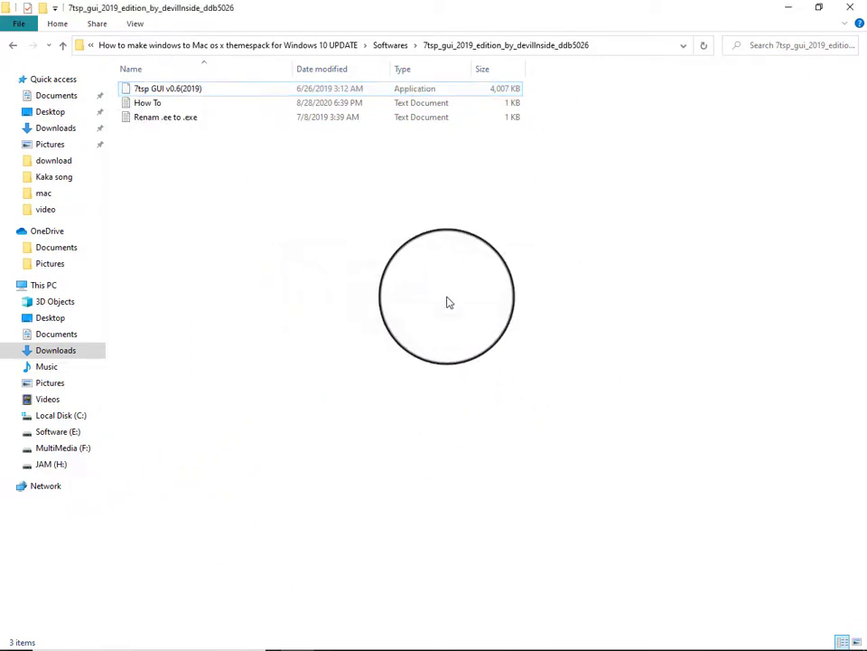
- Launch 7tsp GUI v0.6(2019), refresh its folder and close the Se7en Theme Source Patcher window
click(204, 92)
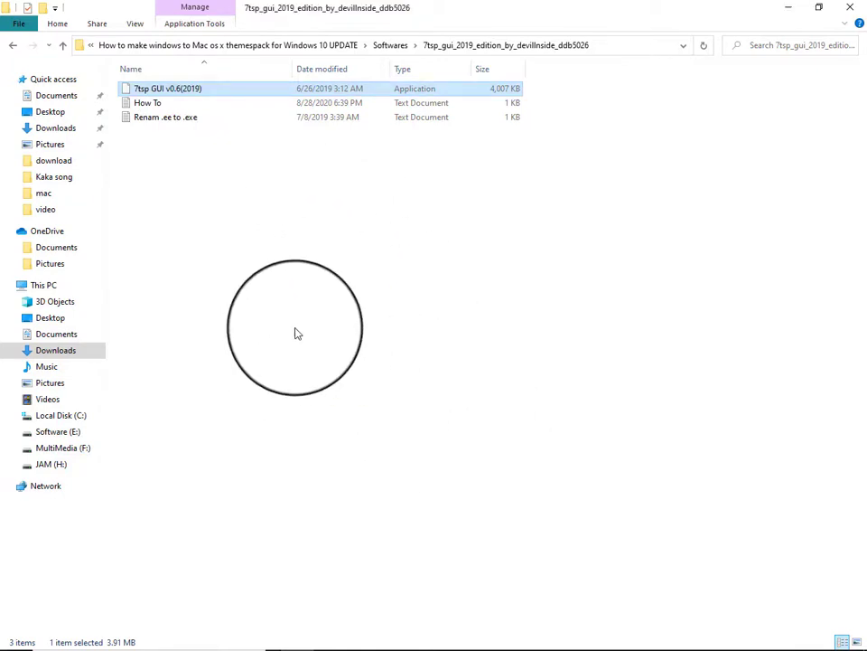
right_click(244, 244)
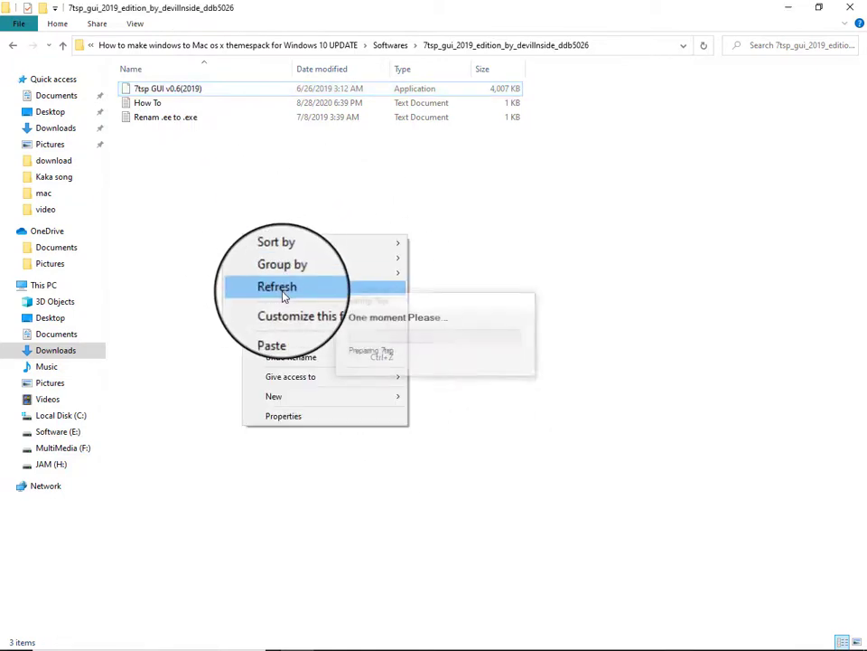
click(283, 294)
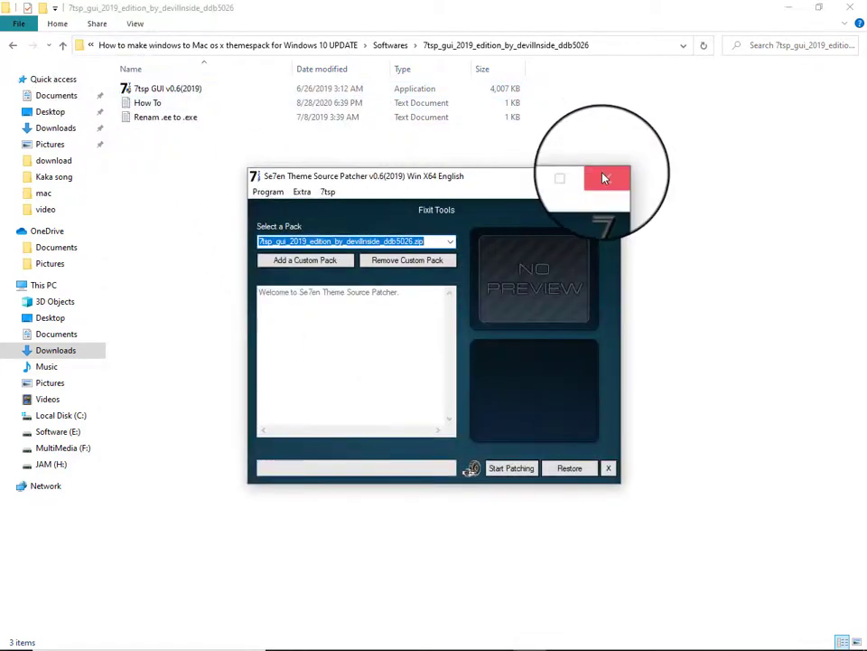
click(605, 178)
- Copy the 7tsp mac osx.7z.remove and 7tsp MINIUM2.7z.remove files from the 7TSP Icon Packs folder
key(alt+Up)
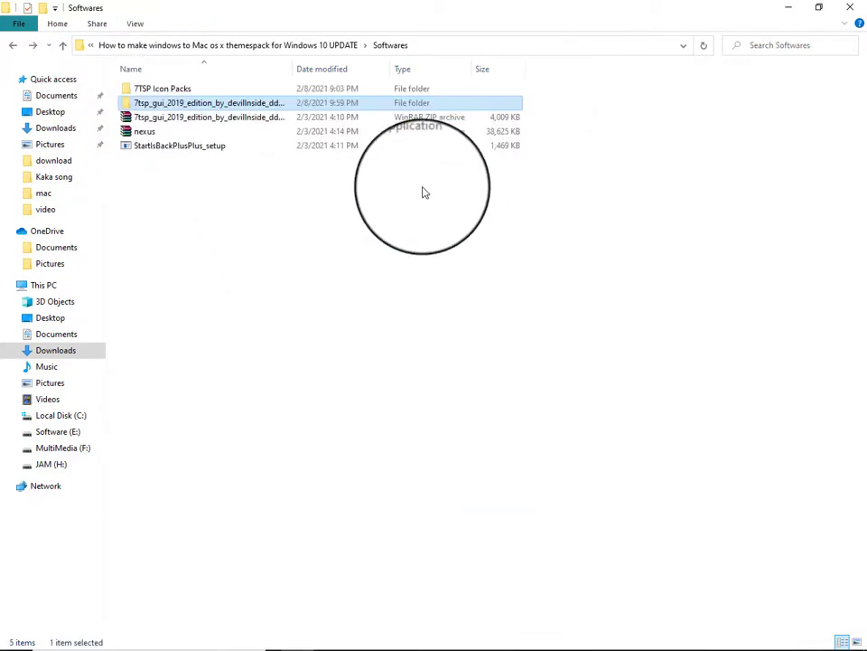
double_click(181, 90)
key(super+Down)
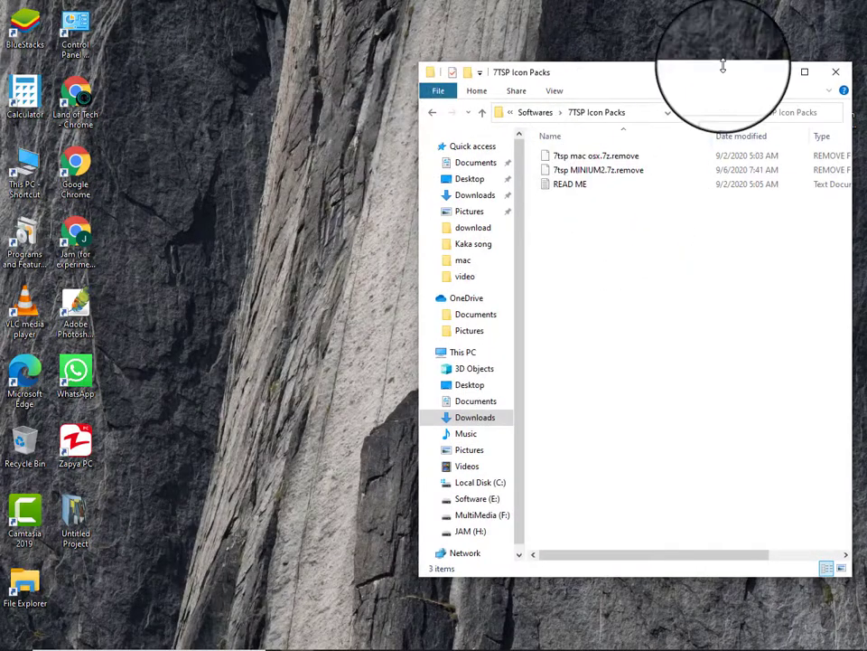
drag(711, 78, 522, 3)
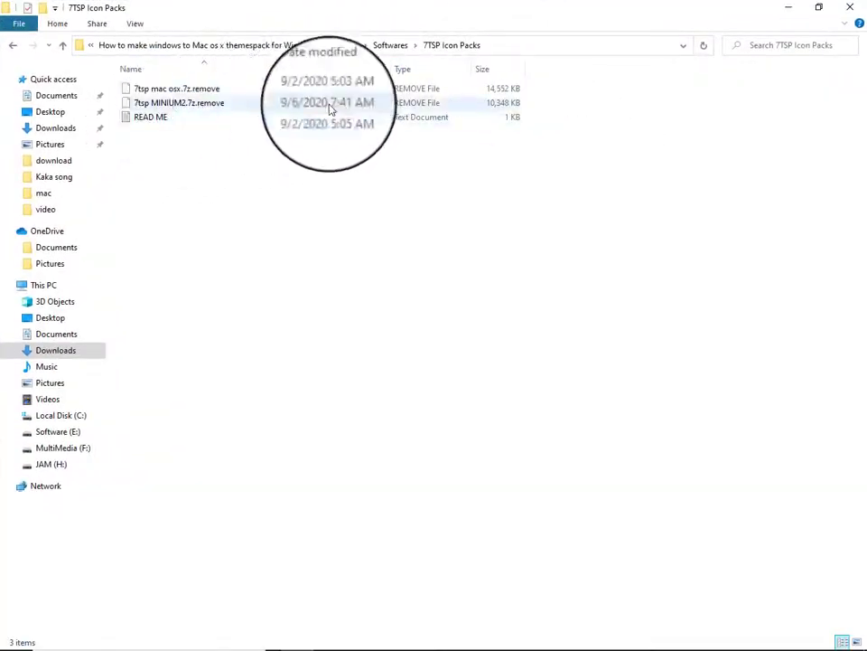
drag(559, 95, 444, 111)
right_click(444, 111)
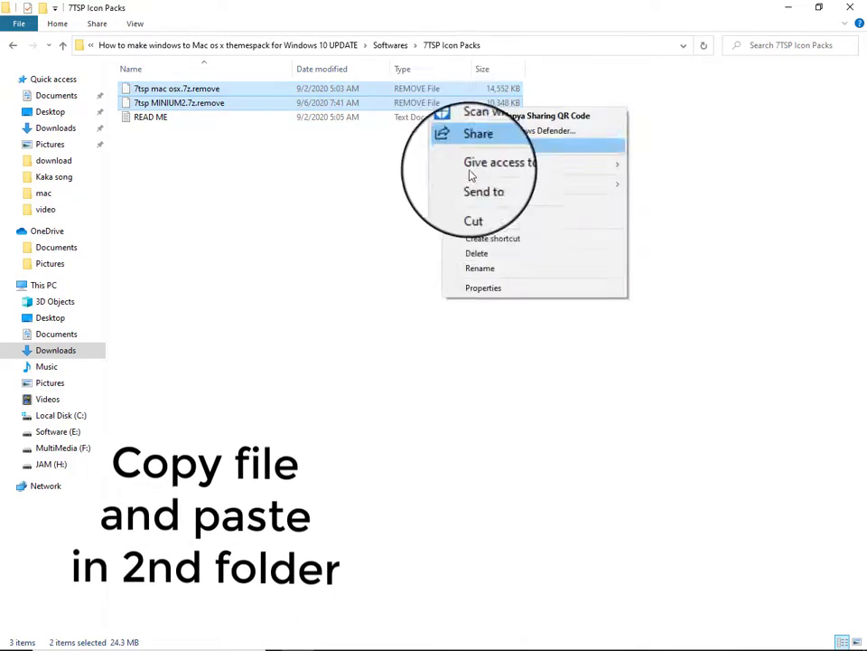
click(474, 224)
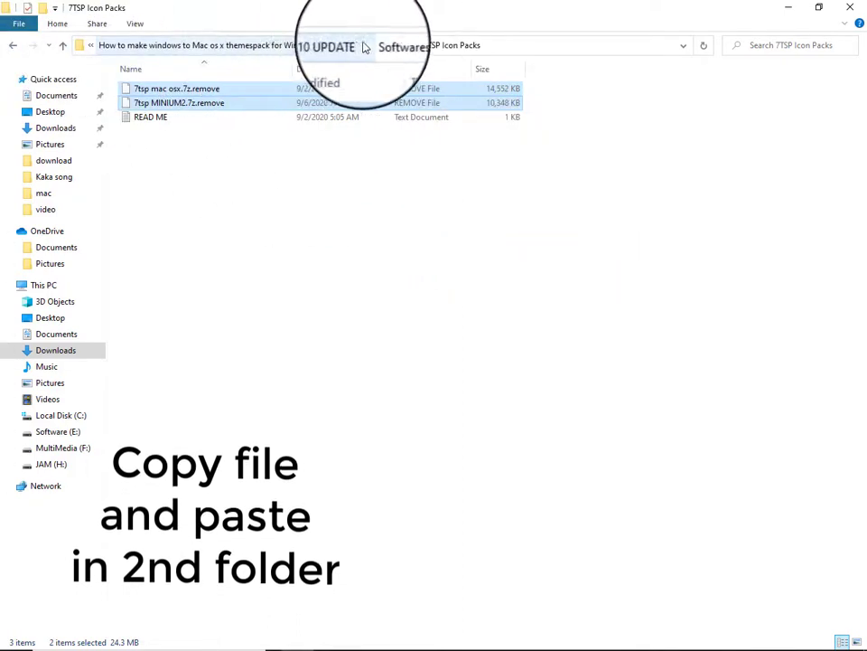
- Paste the copied icon pack files into the extracted 7tsp_gui_2019_edition folder
click(18, 47)
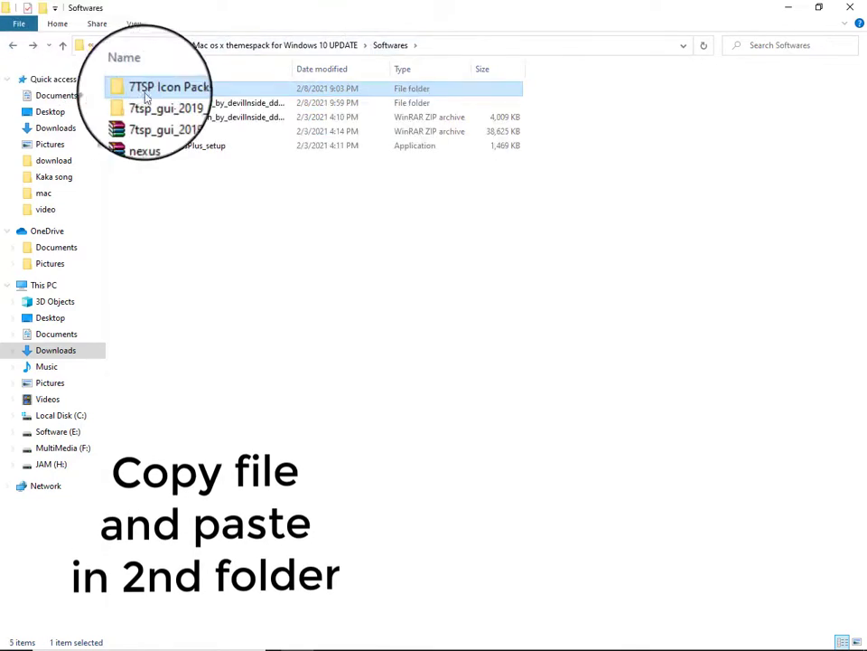
double_click(168, 107)
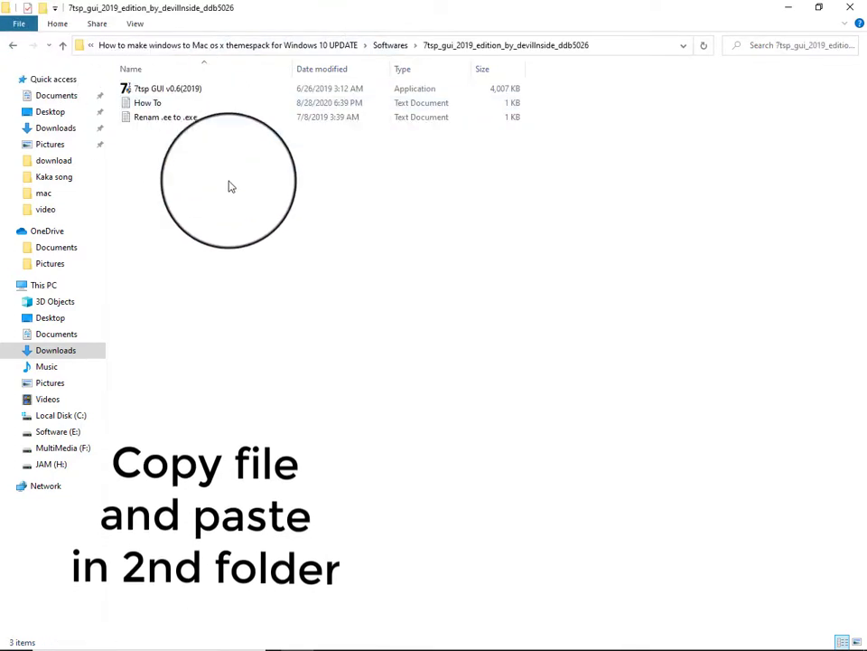
right_click(228, 185)
click(260, 273)
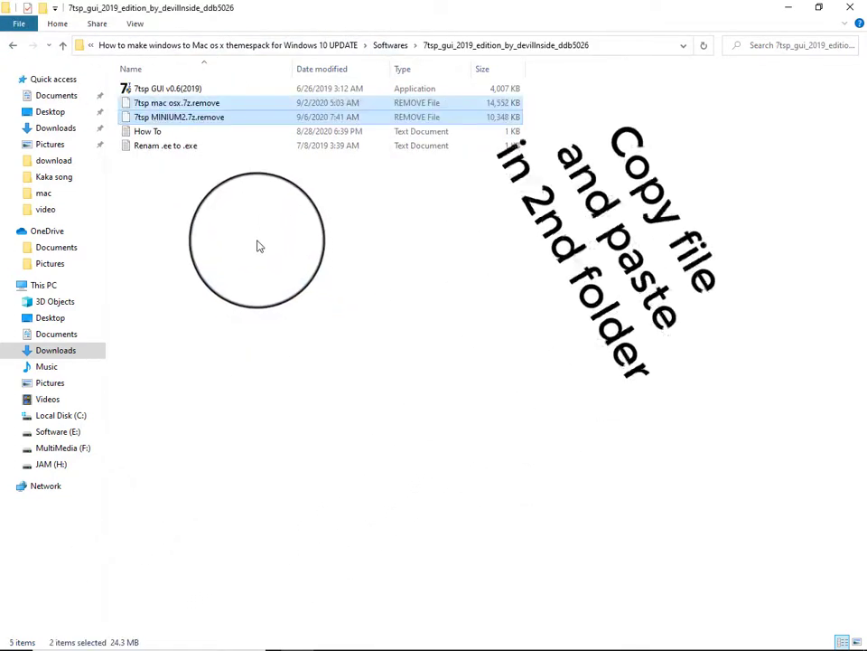
- Rename 7tsp mac osx.7z.remove to 7tsp mac osx.7z and accept the extension change
click(196, 107)
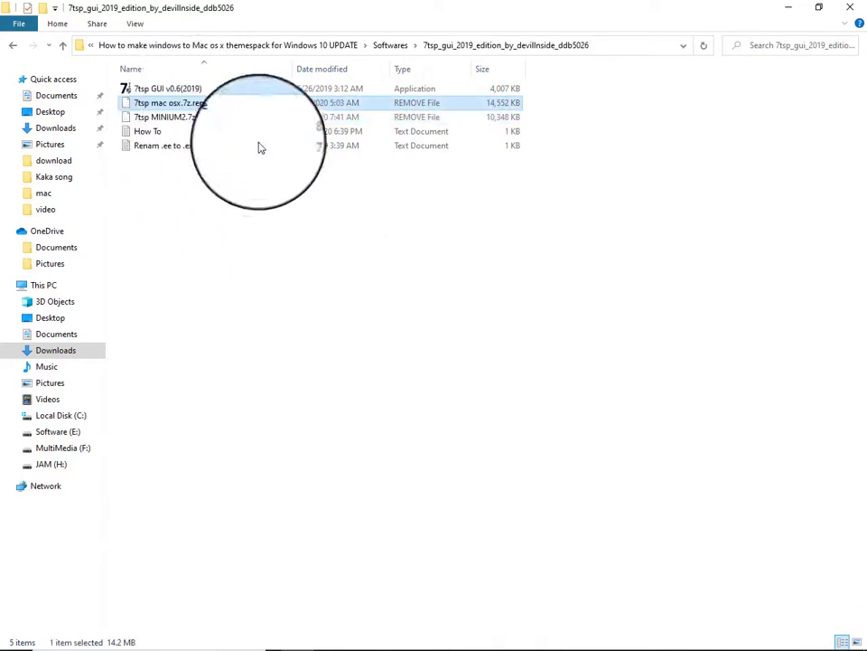
right_click(193, 103)
click(253, 298)
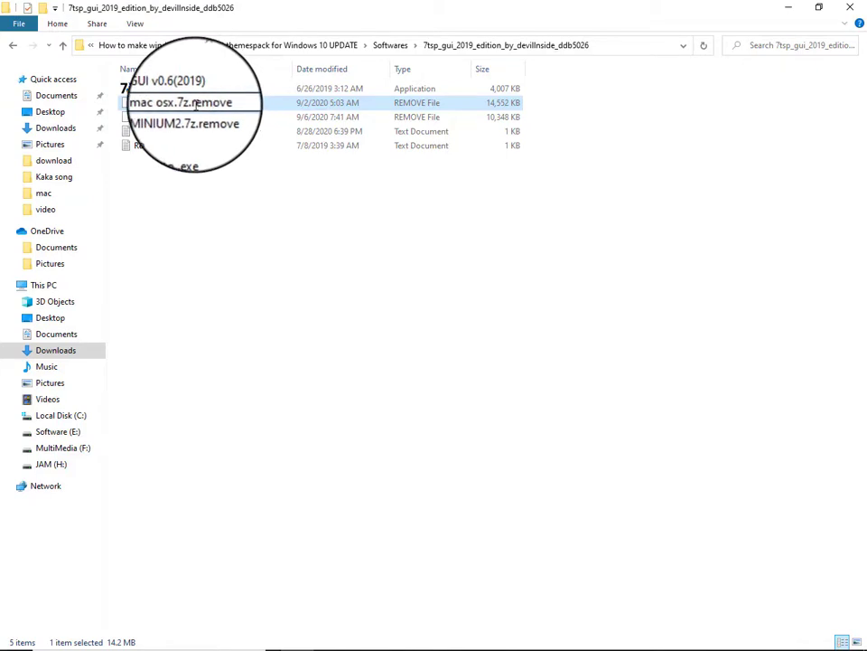
drag(192, 102, 243, 104)
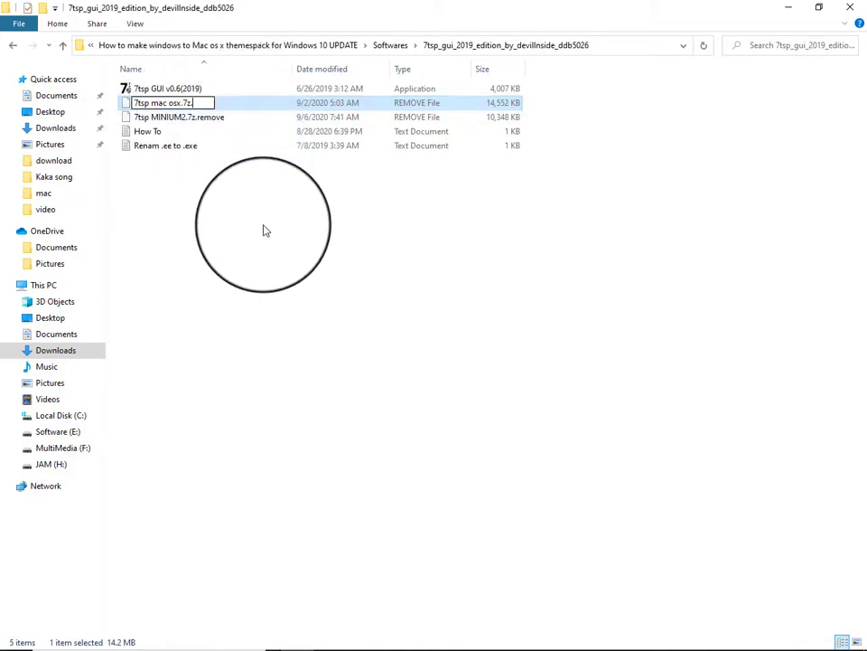
key(Return)
click(504, 348)
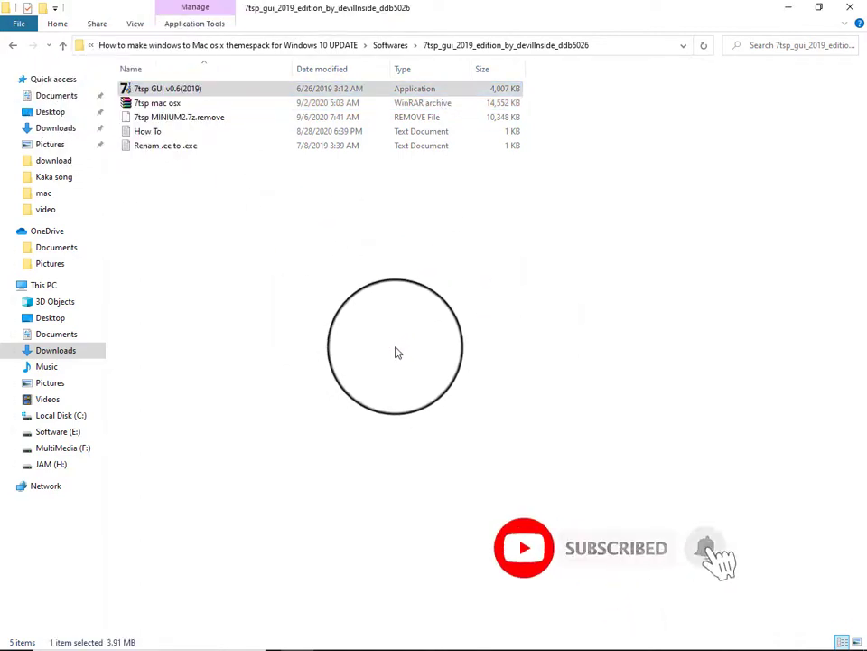
- Start adding a custom pack in Se7en Theme Source Patcher and browse the Downloads themespack to Softwares and its 7TSP Icon Packs folder
click(163, 103)
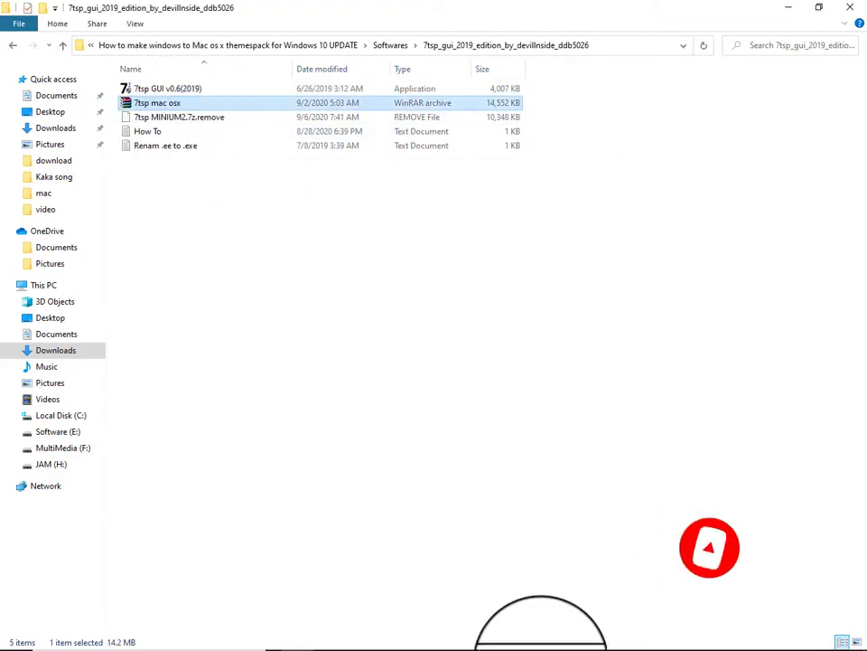
click(529, 638)
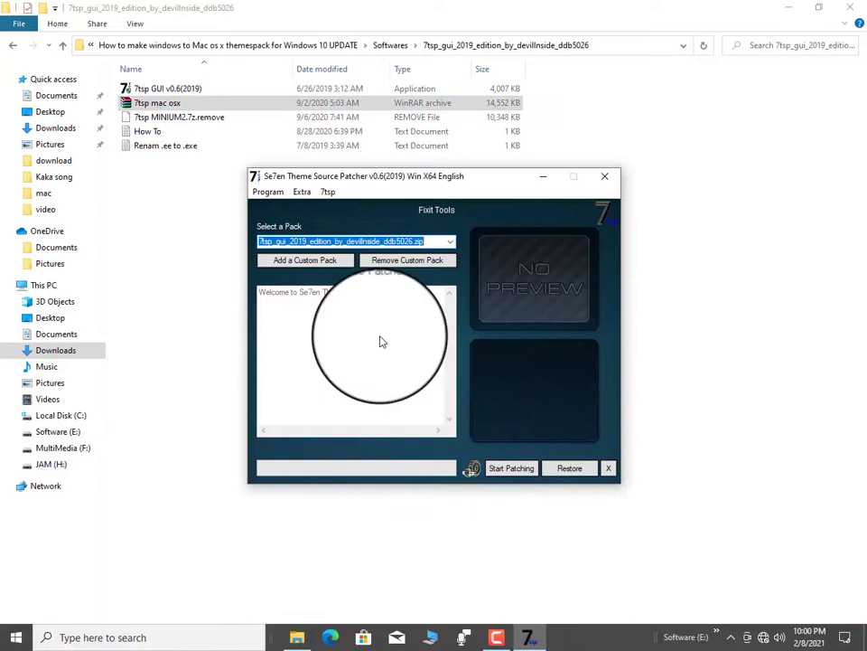
click(303, 262)
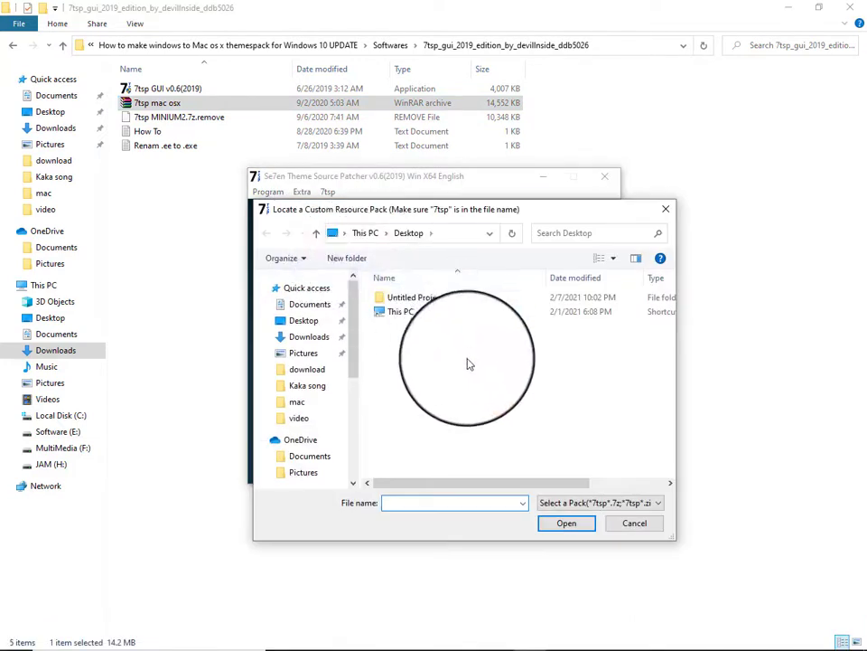
click(298, 337)
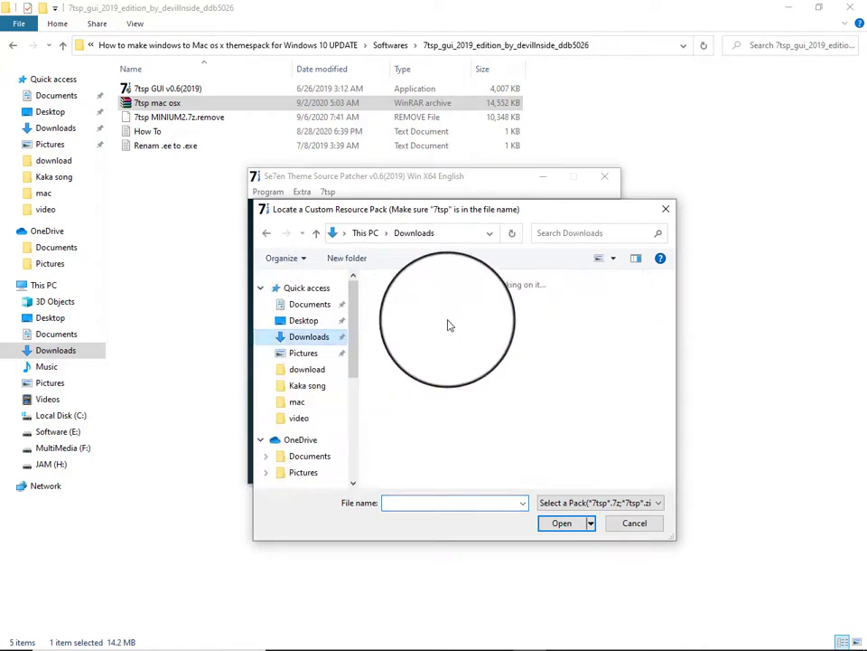
click(418, 340)
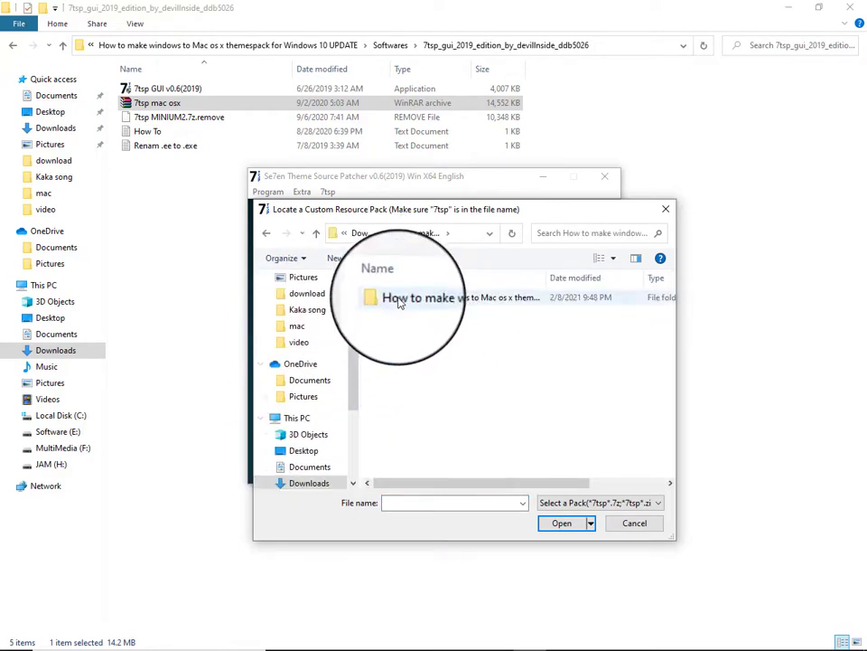
double_click(397, 300)
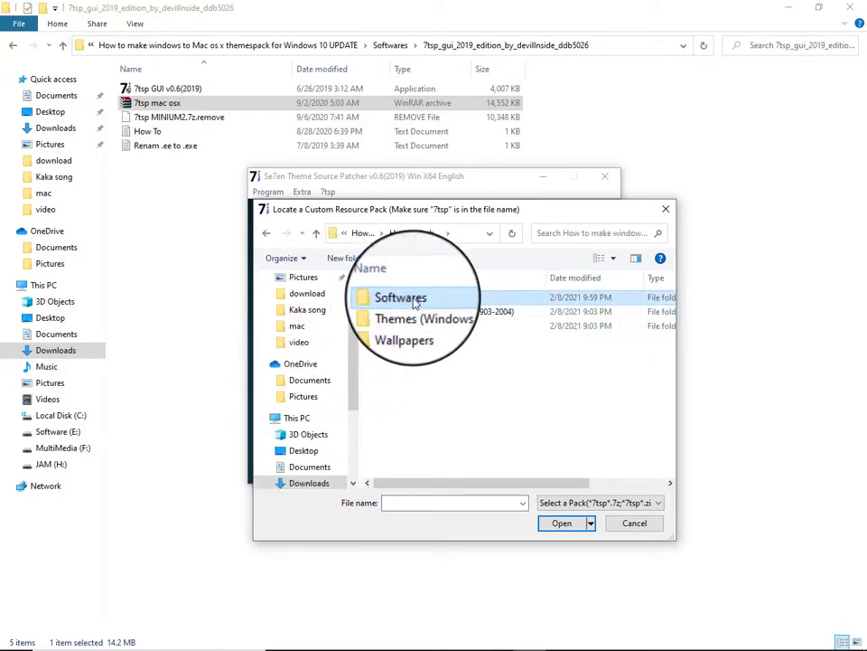
double_click(420, 304)
double_click(415, 306)
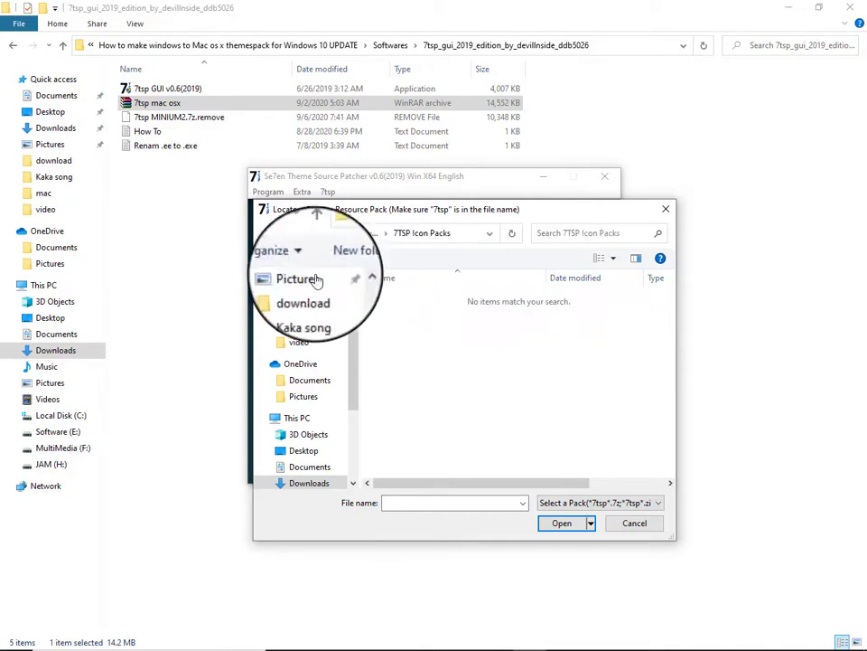
- Add the 7tsp mac osx archive from the 7tsp_gui_2019_edition folder as the custom pack
click(315, 232)
double_click(411, 315)
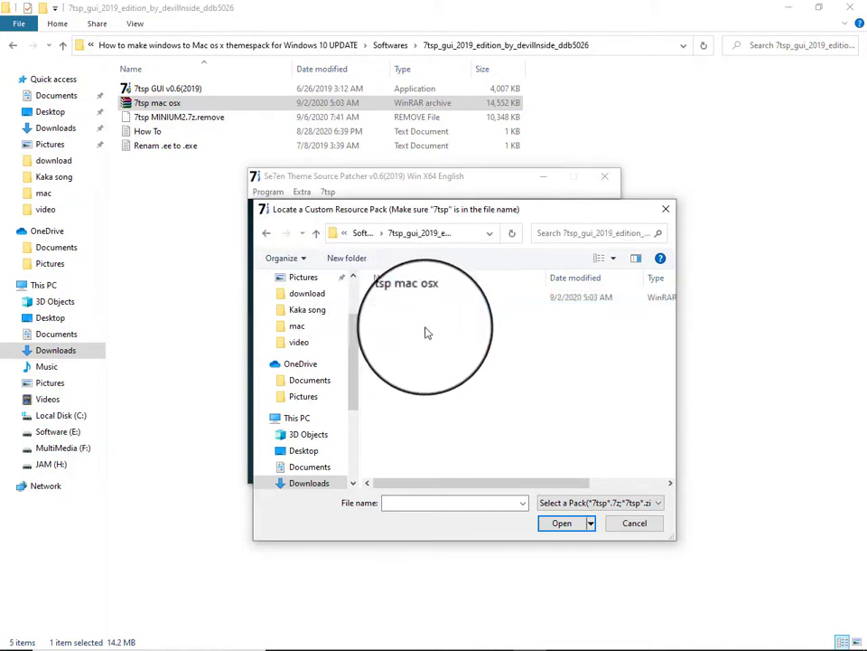
click(415, 300)
click(556, 524)
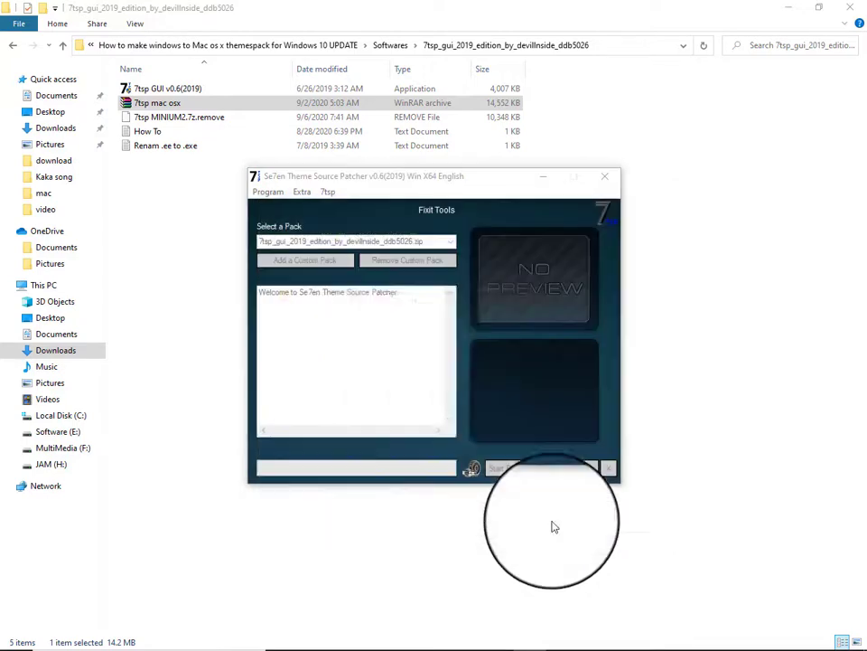
click(452, 390)
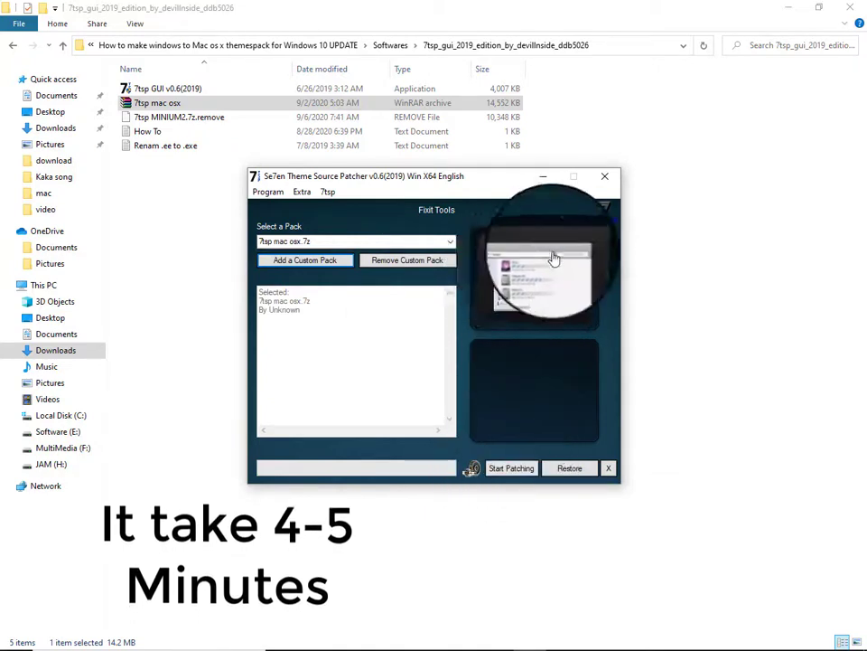
- Start patching the system with 7tsp mac osx.7z and answer the patcher's prompt
click(512, 470)
click(430, 401)
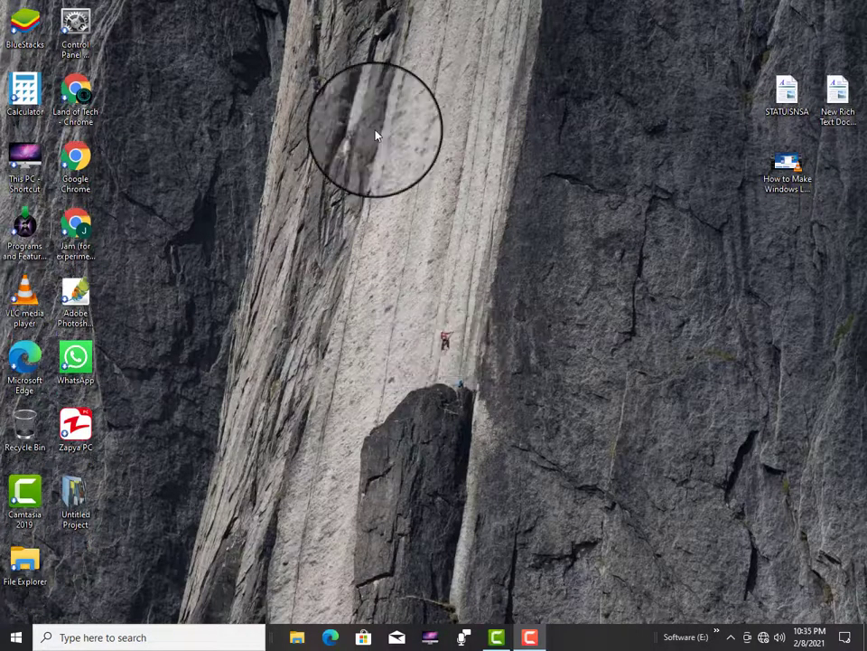
- Refresh the desktop and open the Wallpapers folder of the themespack in Downloads
right_click(375, 134)
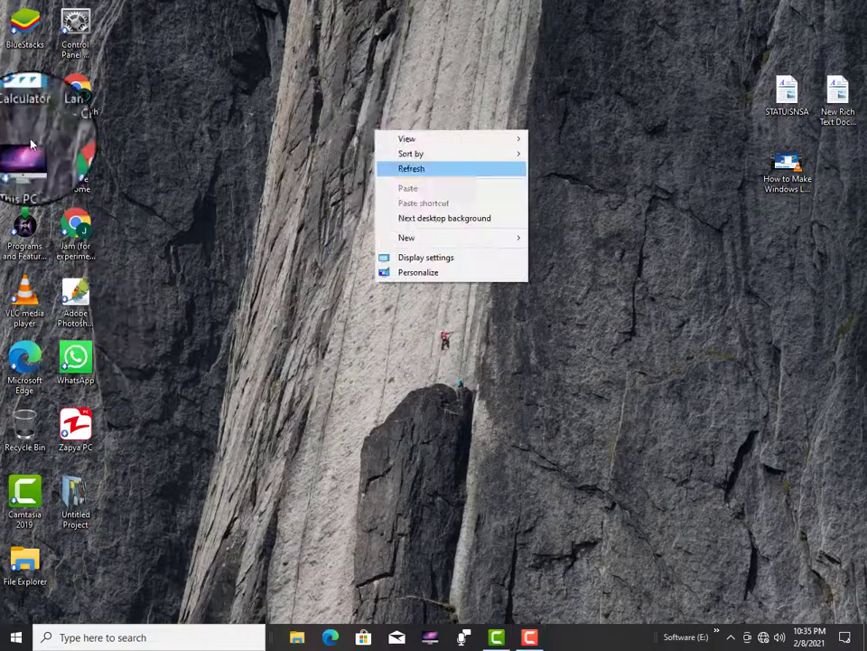
key(Return)
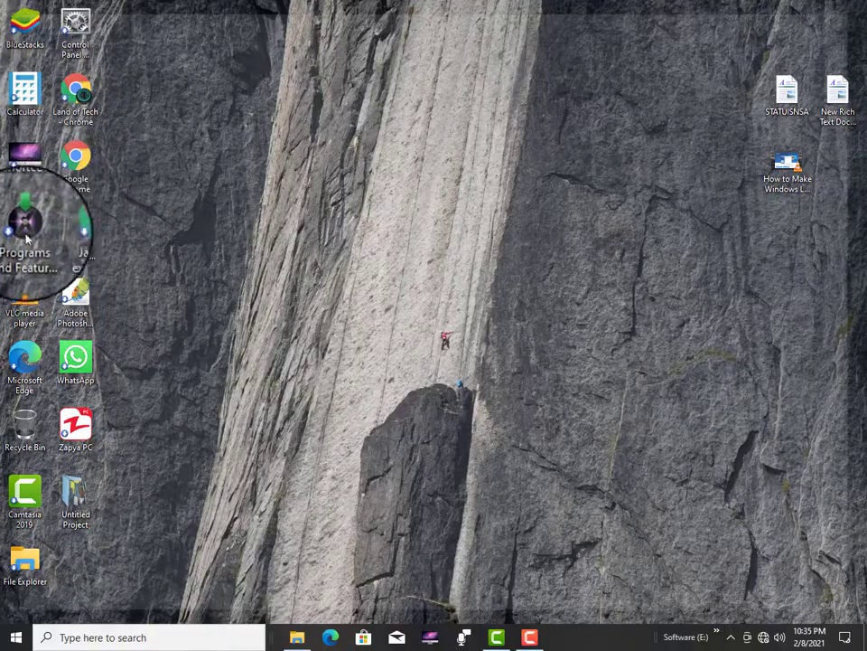
key(super+e)
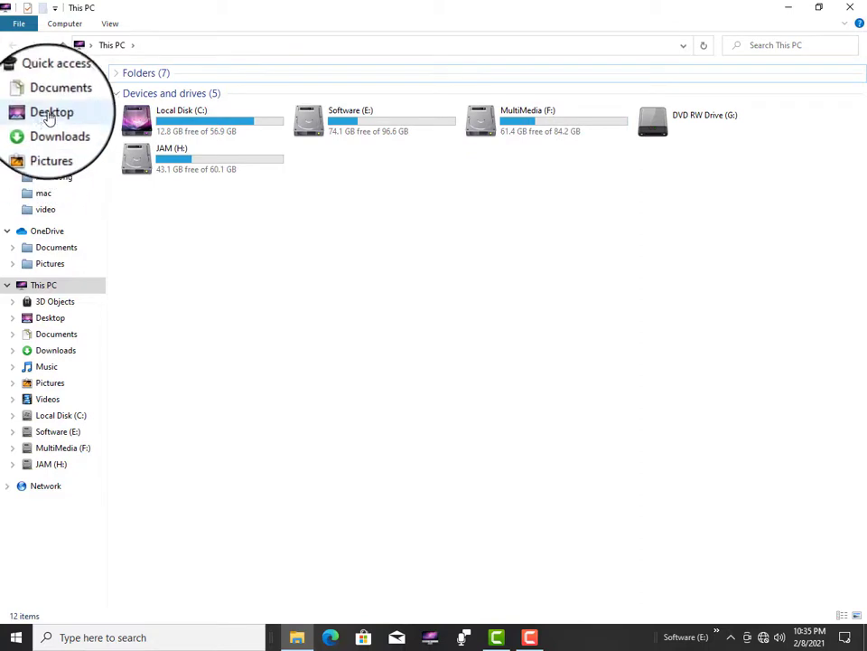
click(56, 127)
double_click(238, 106)
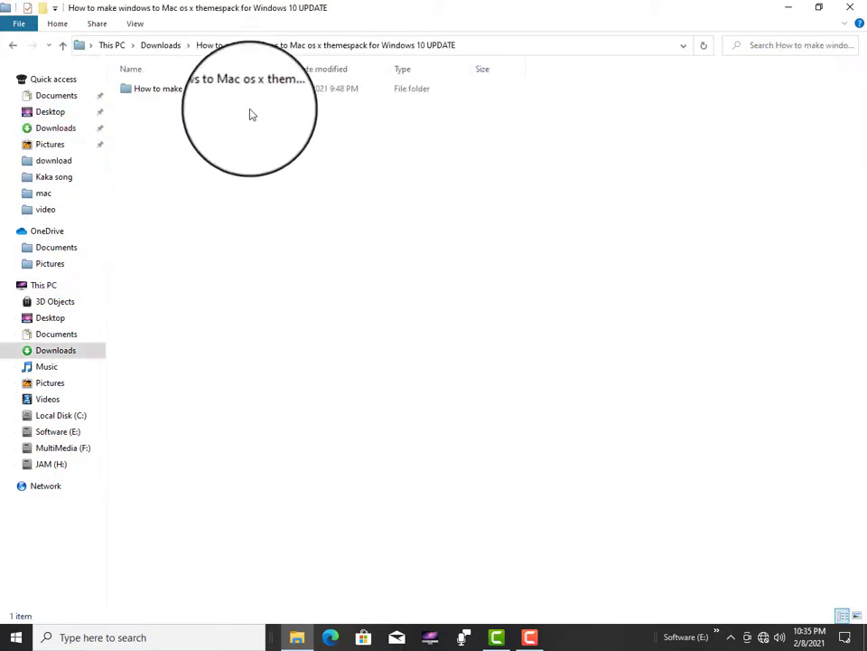
double_click(236, 90)
double_click(332, 134)
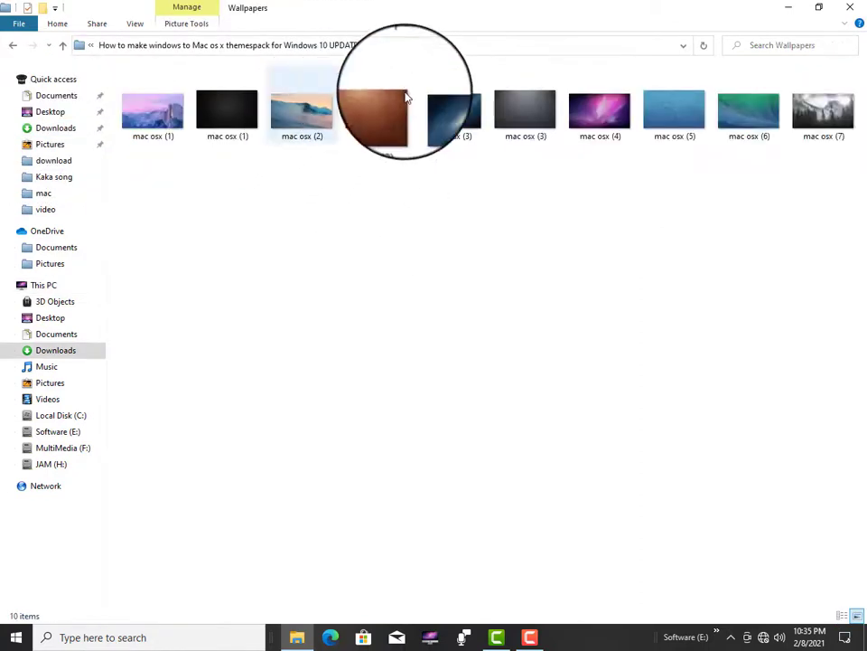
- Set the mac osx (6) image as the desktop background
double_click(749, 108)
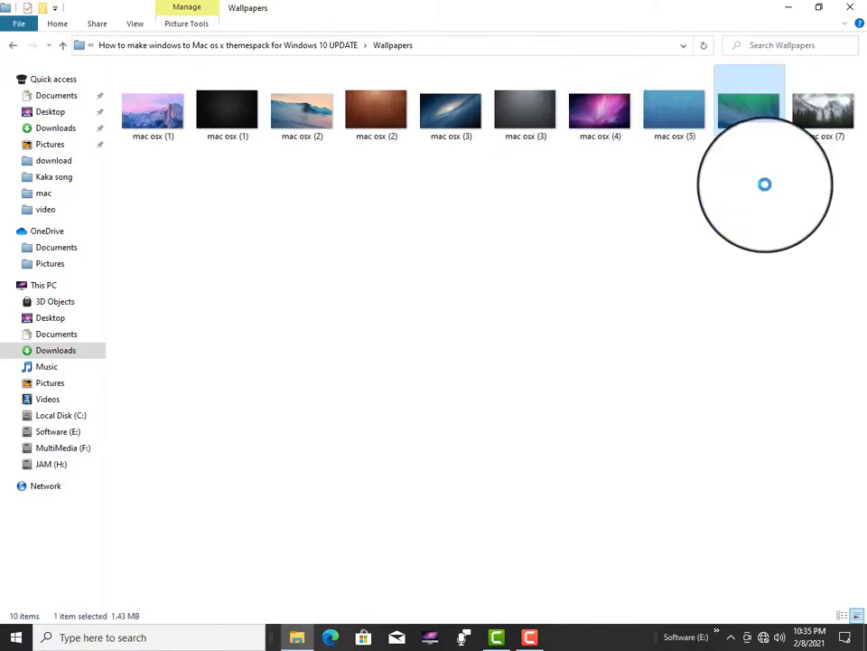
right_click(765, 86)
click(764, 191)
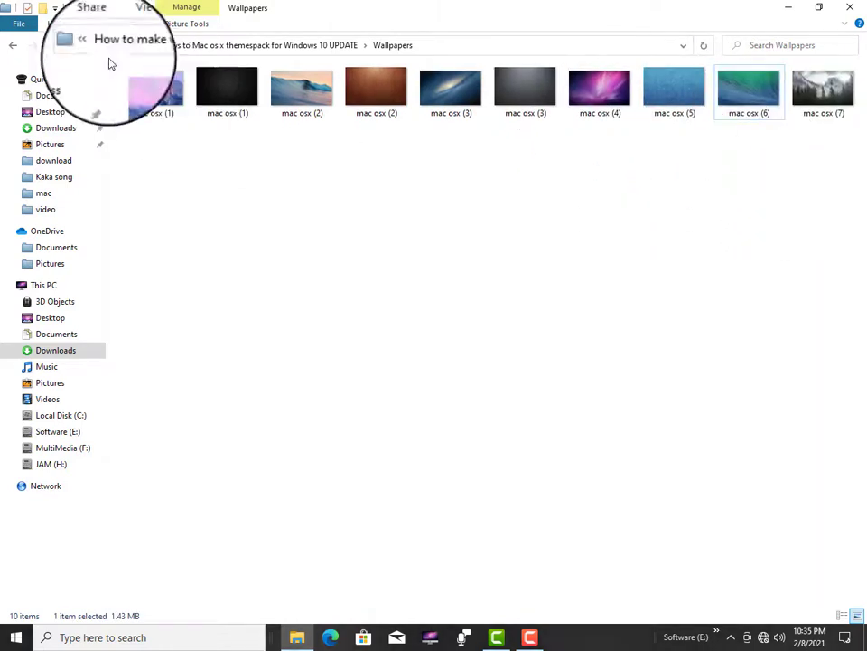
- Run StartIsBackPlusPlus_setup from the Softwares folder and install StartIsBack for the current user account only
click(13, 44)
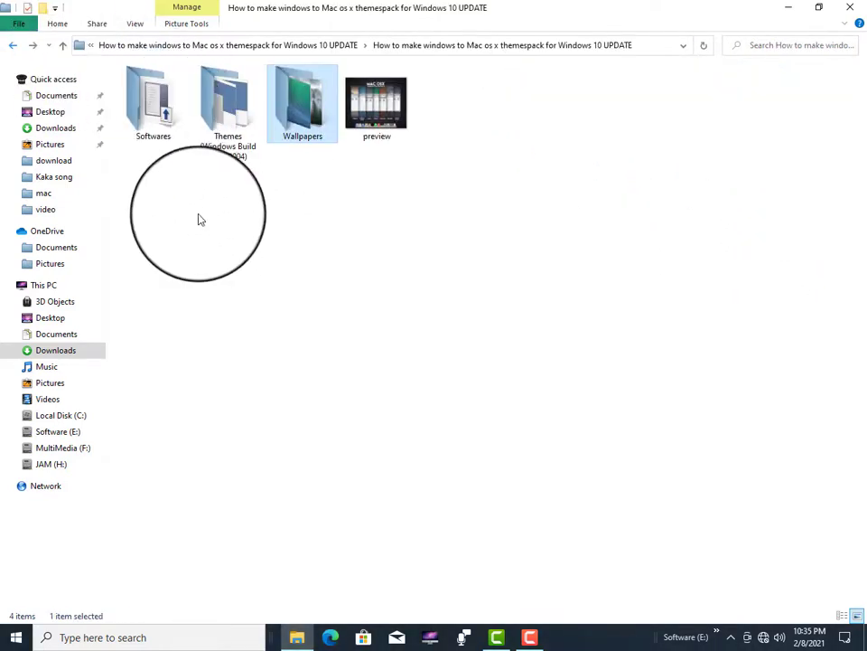
double_click(153, 101)
click(176, 147)
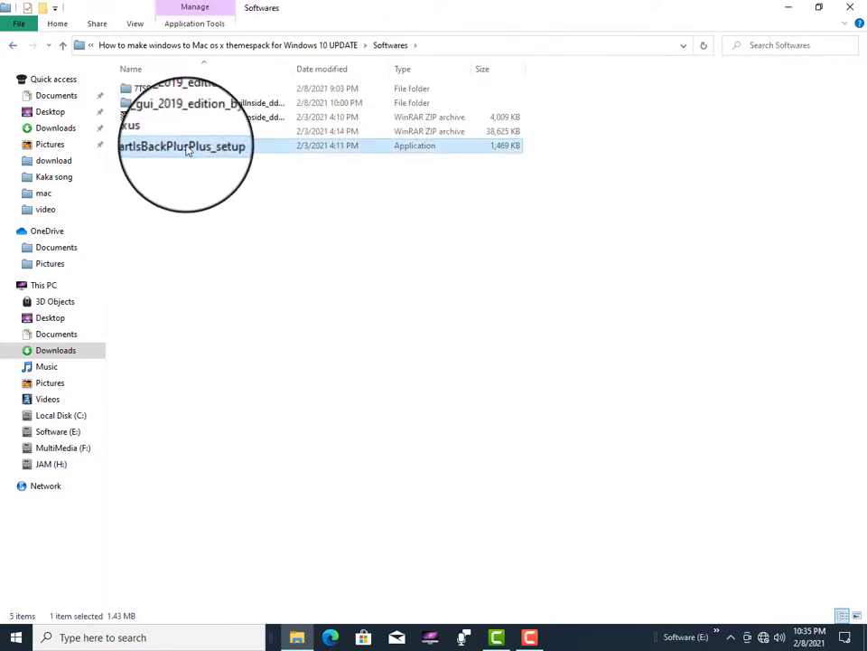
double_click(187, 147)
key(super)
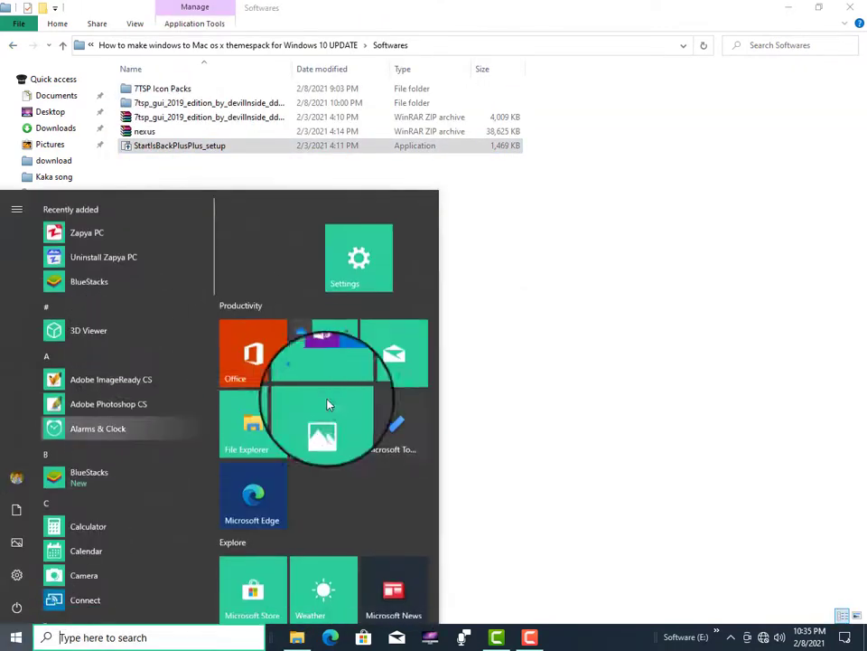
click(518, 356)
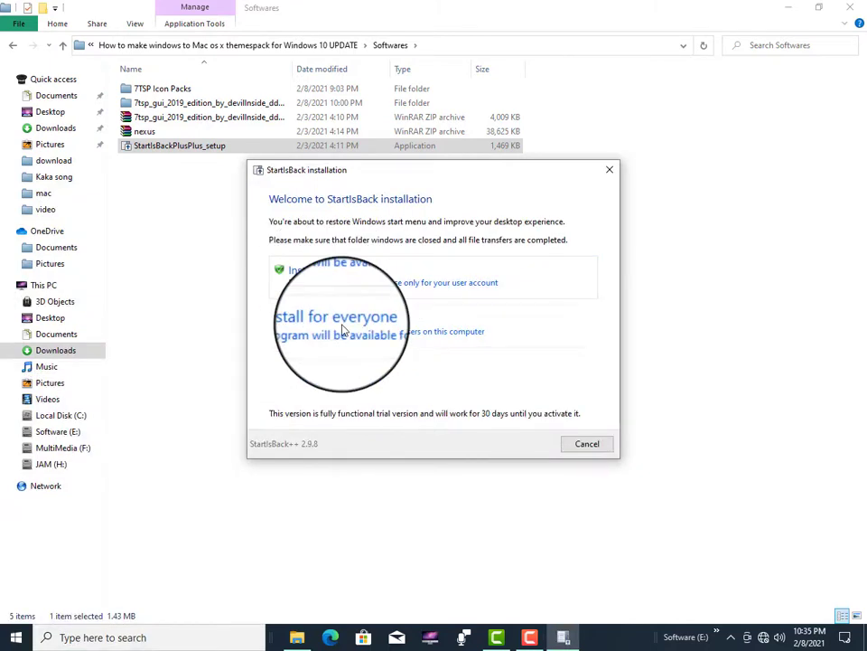
click(348, 275)
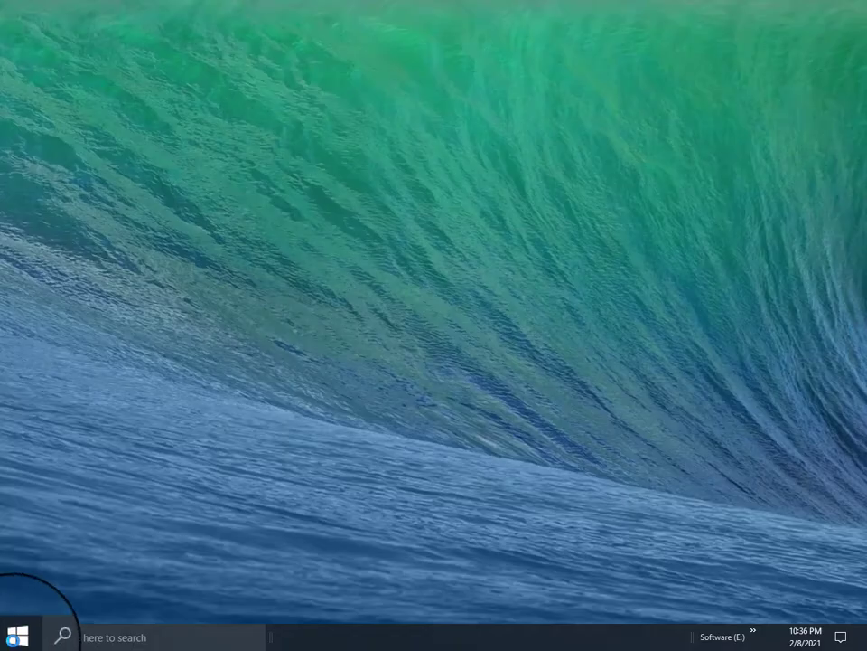
- Close the StartIsBack welcome window, view the new start menu and refresh the desktop
click(18, 635)
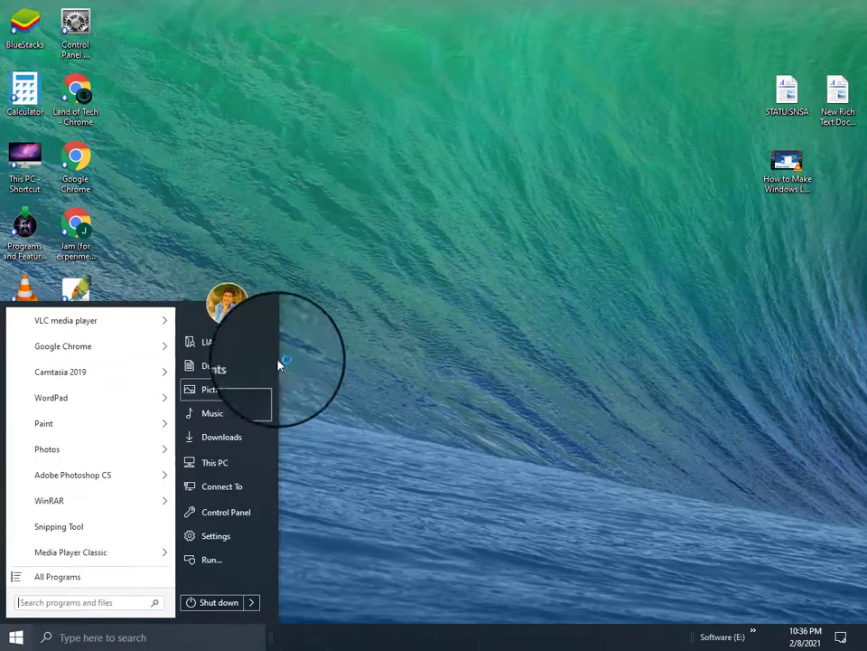
click(583, 441)
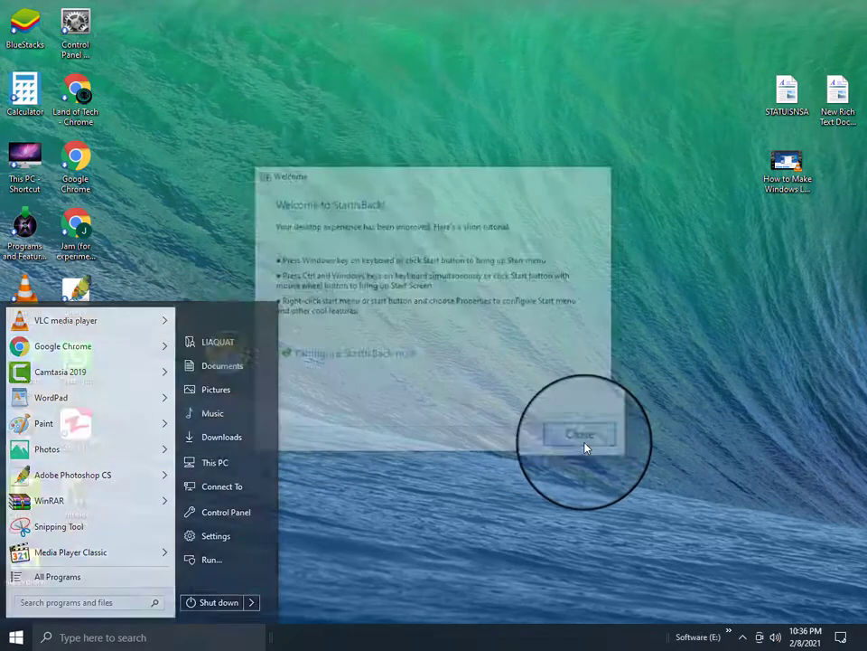
right_click(324, 256)
click(361, 296)
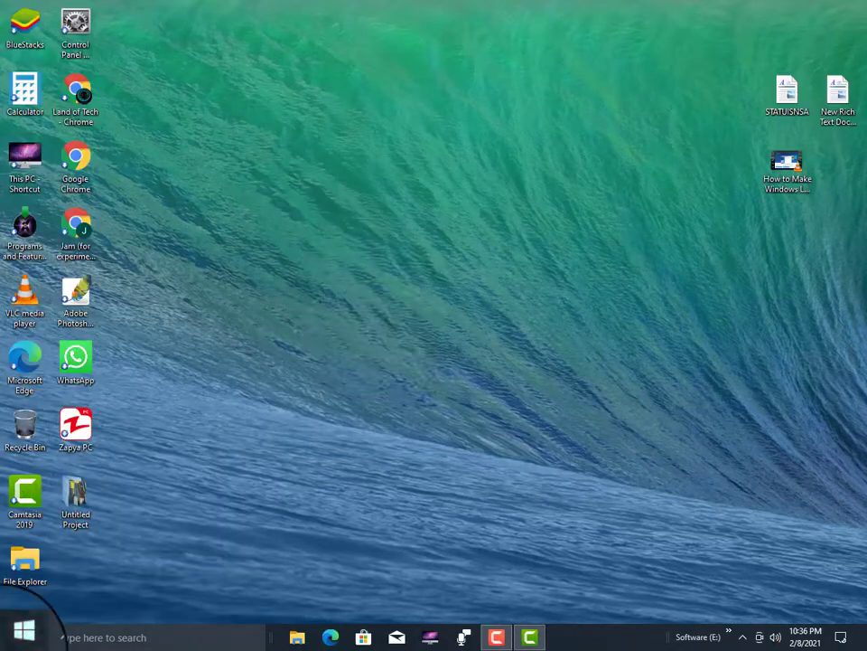
click(16, 638)
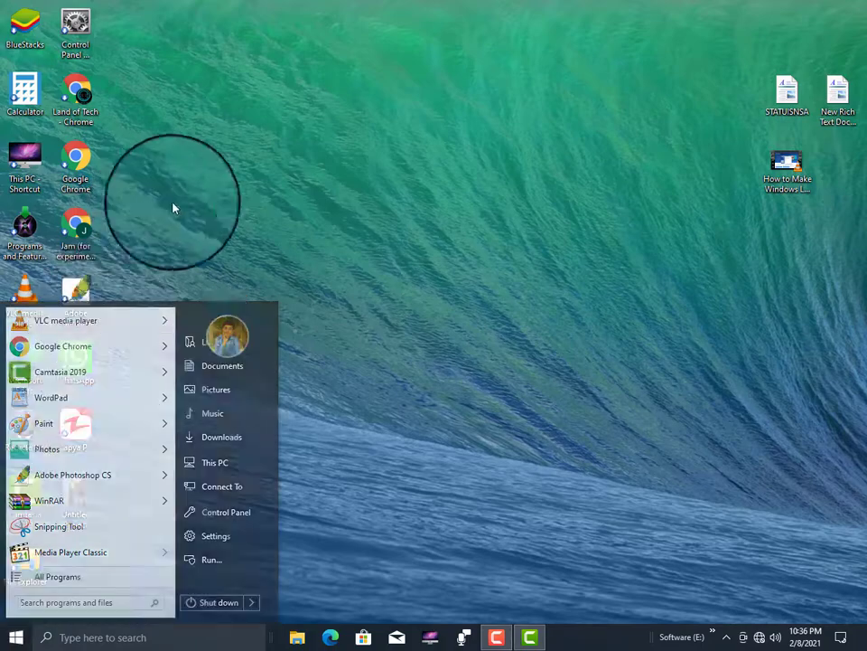
right_click(174, 208)
click(219, 243)
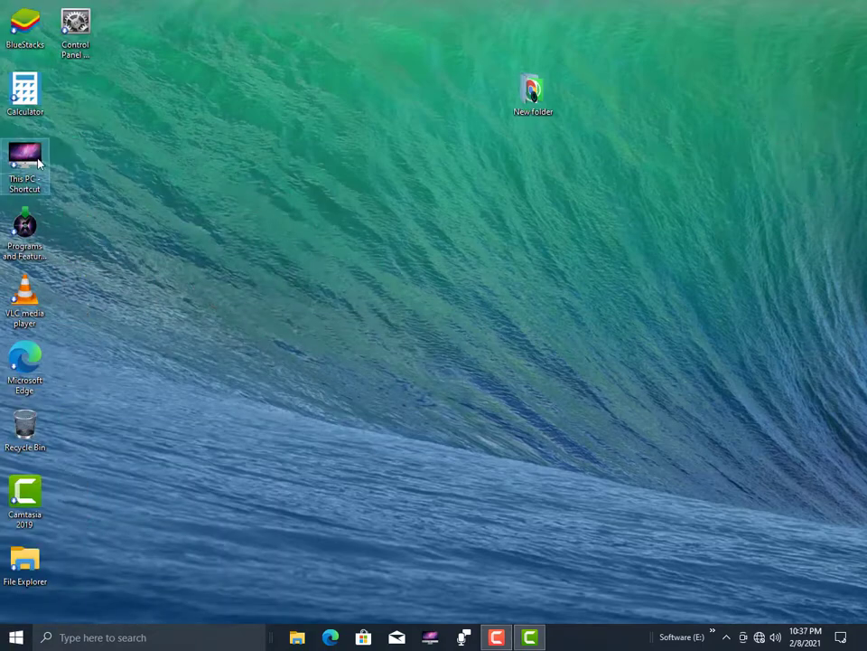
- Open the nexus archive in the Softwares folder of the themespack in Downloads
double_click(38, 162)
click(56, 128)
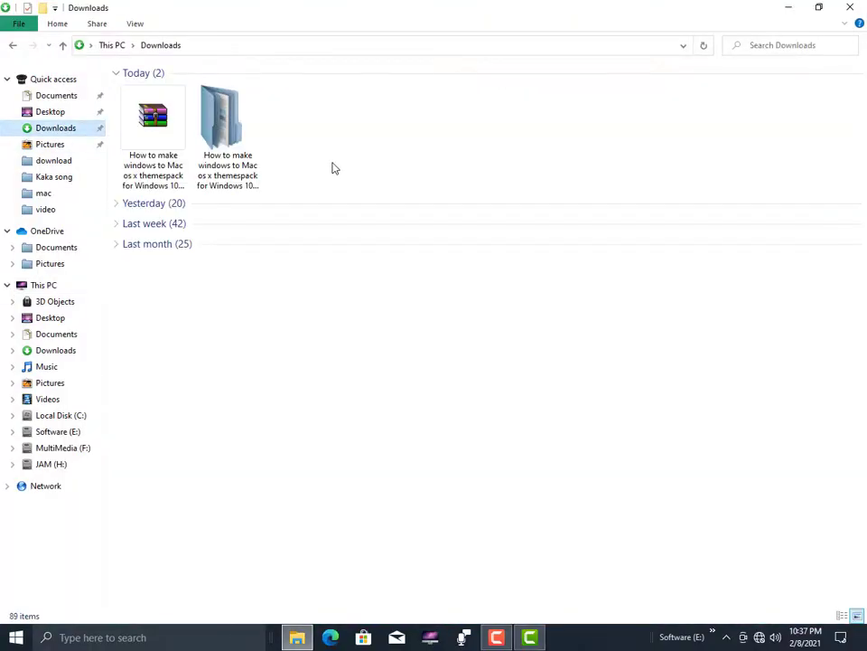
double_click(228, 136)
double_click(178, 89)
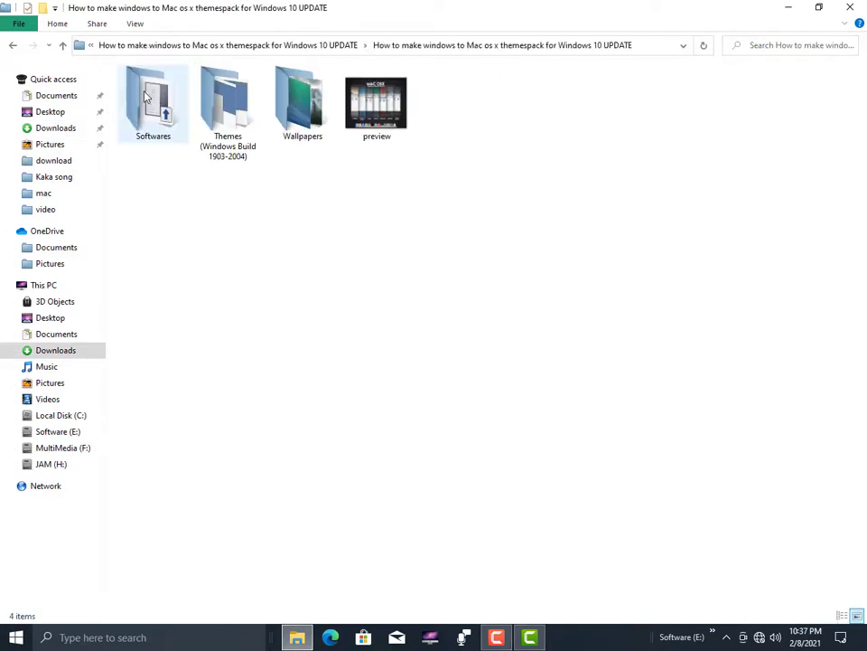
double_click(144, 96)
double_click(143, 131)
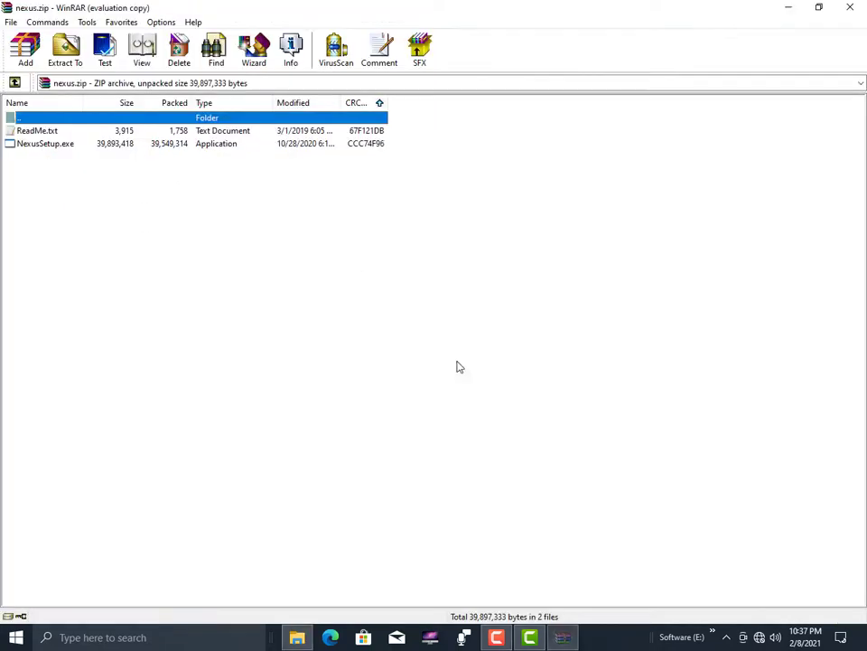
- Run NexusSetup.exe from the nexus archive, close WinRAR and refresh the Softwares folder
double_click(109, 144)
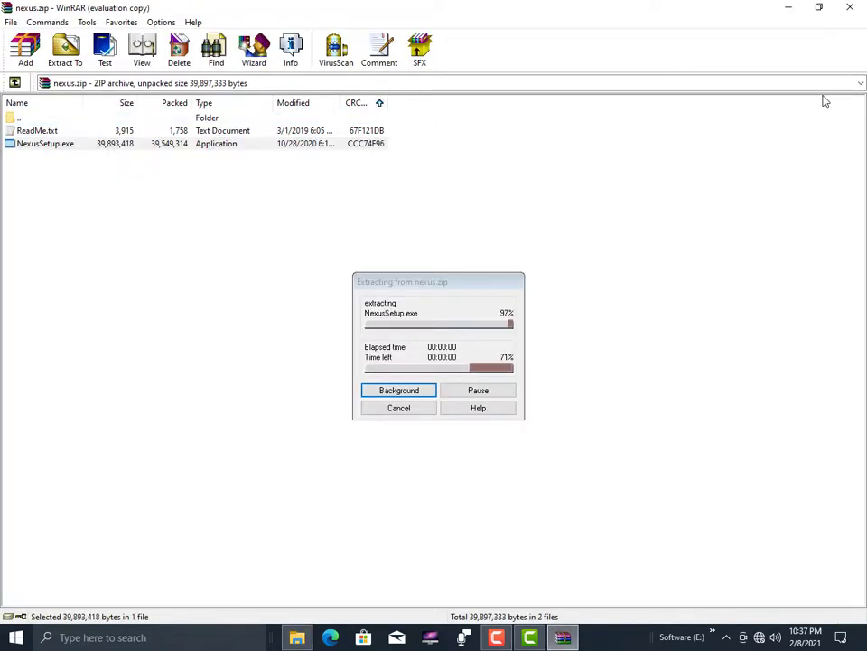
click(850, 9)
right_click(459, 287)
click(497, 325)
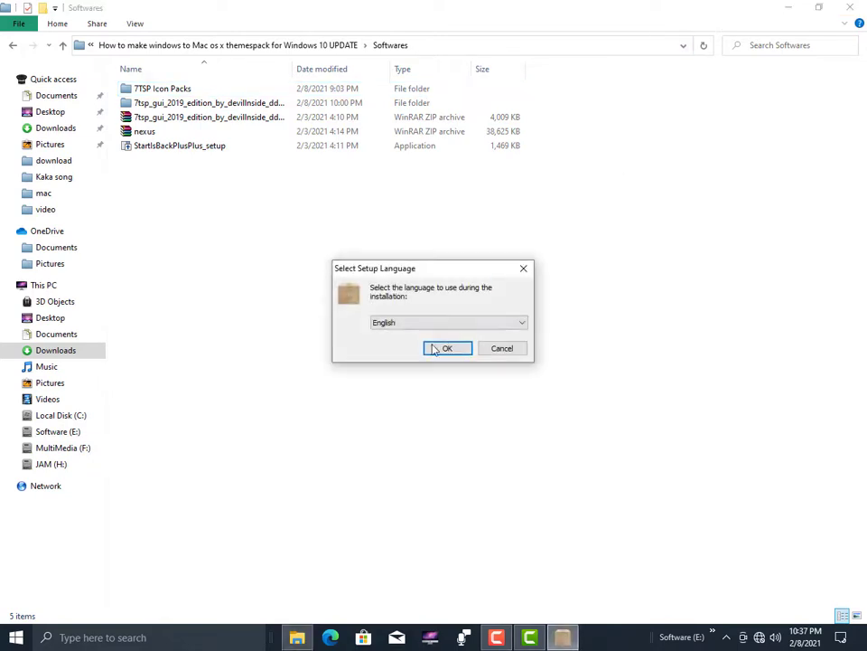
- Install Nexus 20.10 with English as the setup language, accepting the license agreement
click(438, 349)
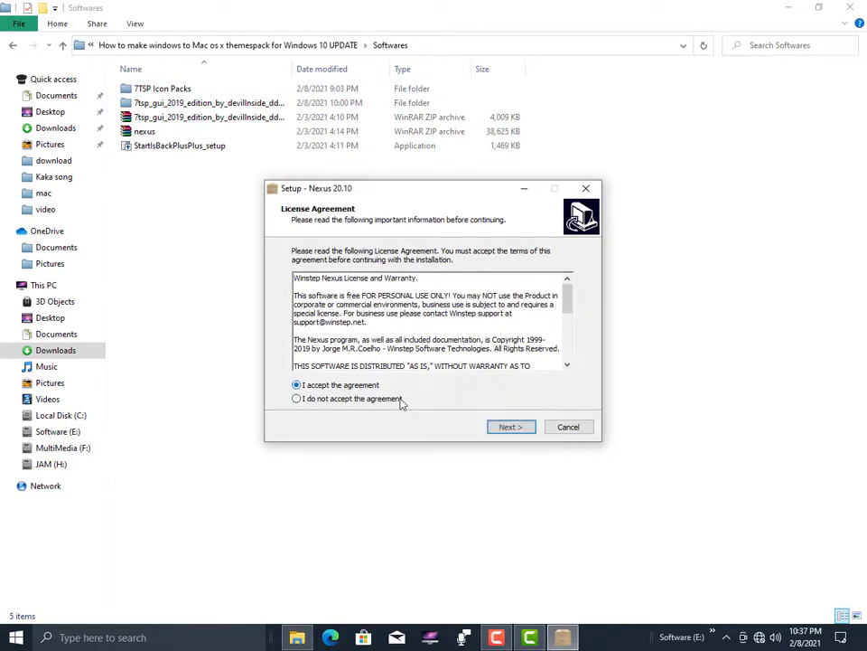
click(516, 432)
click(517, 428)
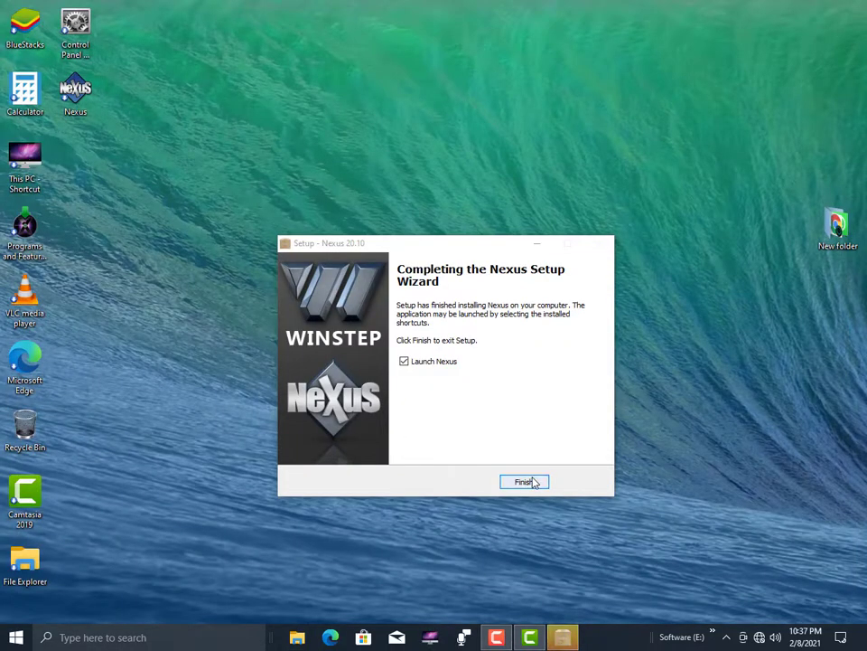
- Finish the Nexus setup with Launch Nexus enabled and refresh the desktop while the dock loads
click(524, 482)
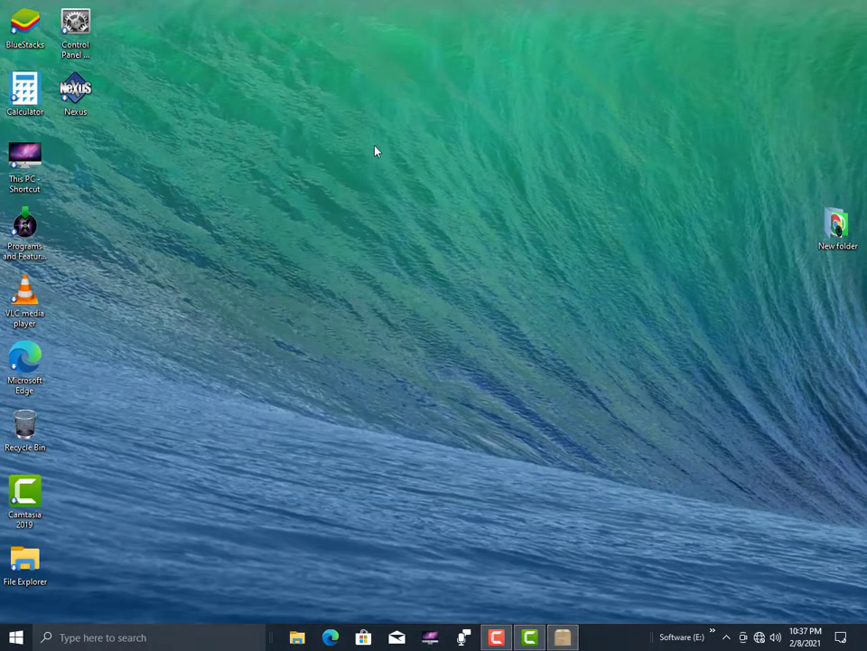
right_click(348, 127)
click(391, 164)
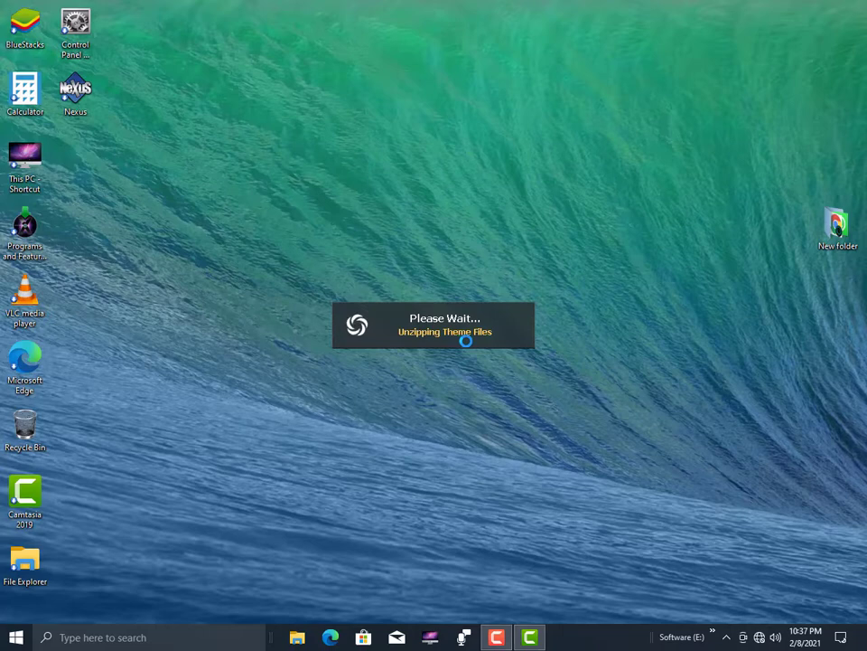
right_click(298, 322)
click(303, 354)
- Remove the clock, CPU meter, RAM meter and speaker items from the Nexus dock
right_click(305, 23)
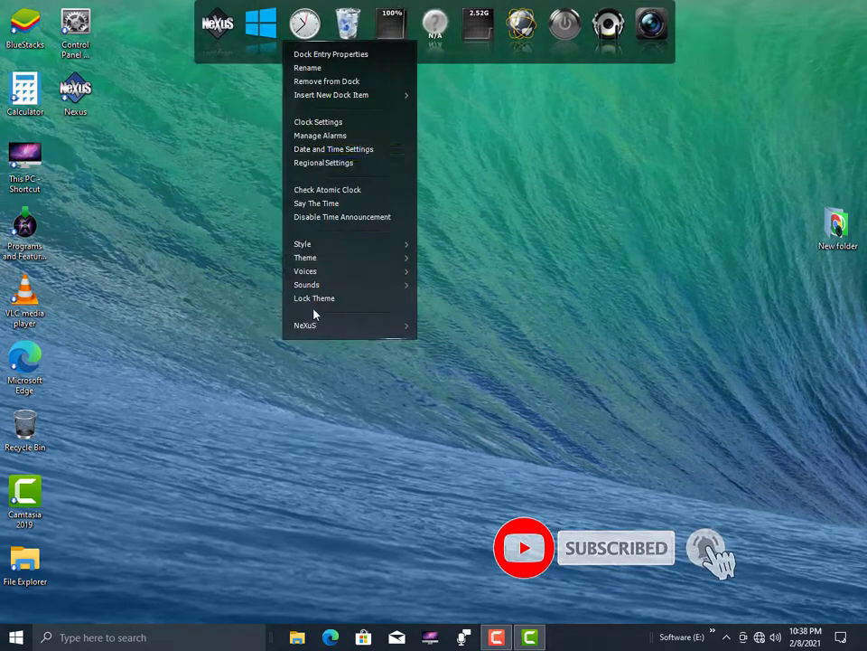
click(315, 86)
right_click(373, 39)
click(395, 88)
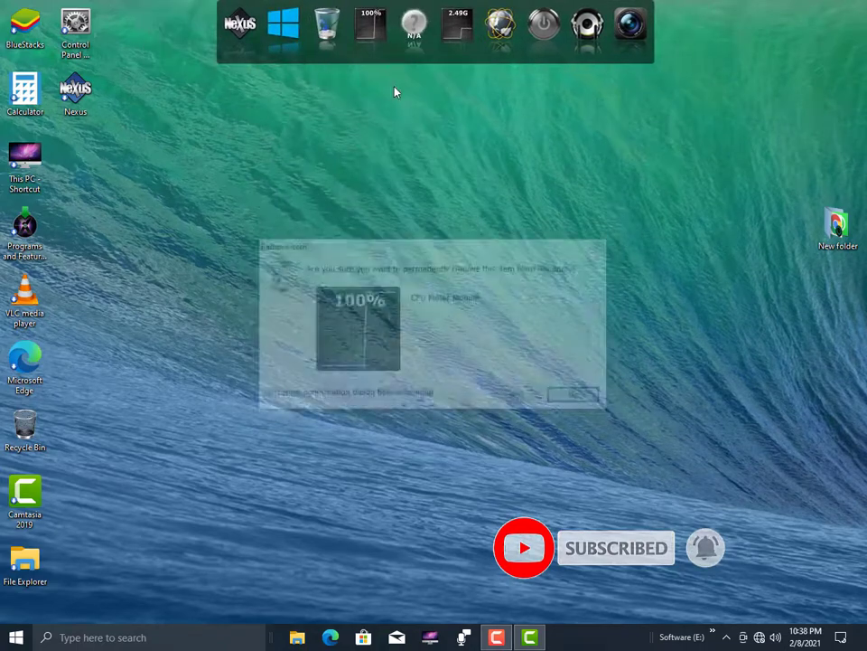
click(518, 397)
right_click(420, 41)
click(430, 87)
click(516, 395)
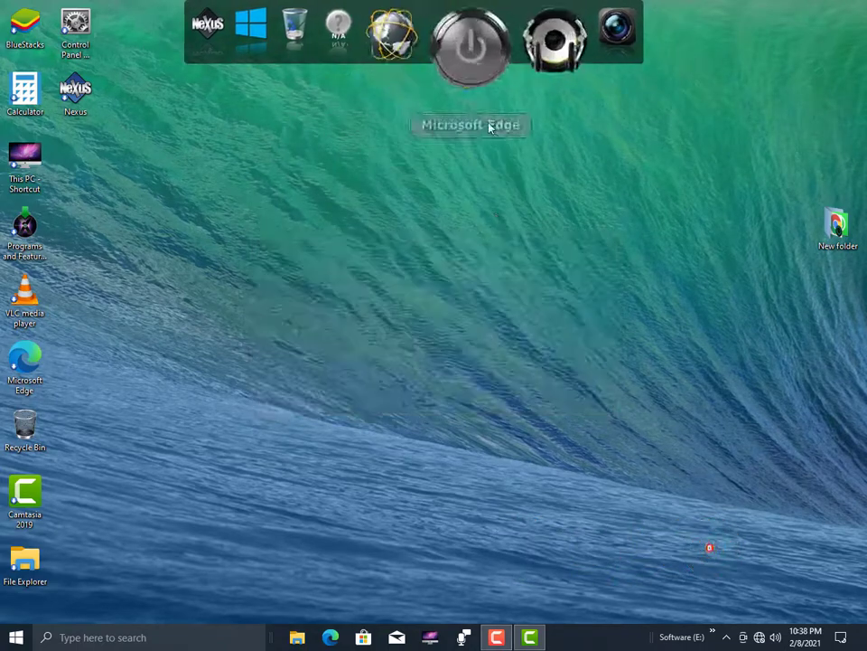
right_click(546, 40)
click(591, 81)
click(519, 396)
- Add the This PC, File Explorer and Camtasia 2019 desktop shortcuts to the dock
drag(349, 24, 366, 33)
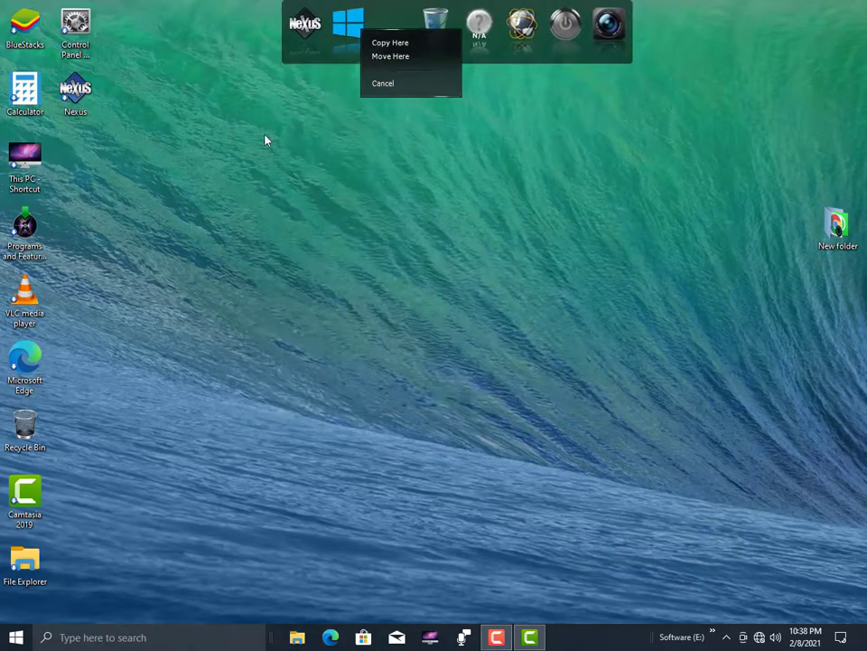
click(390, 42)
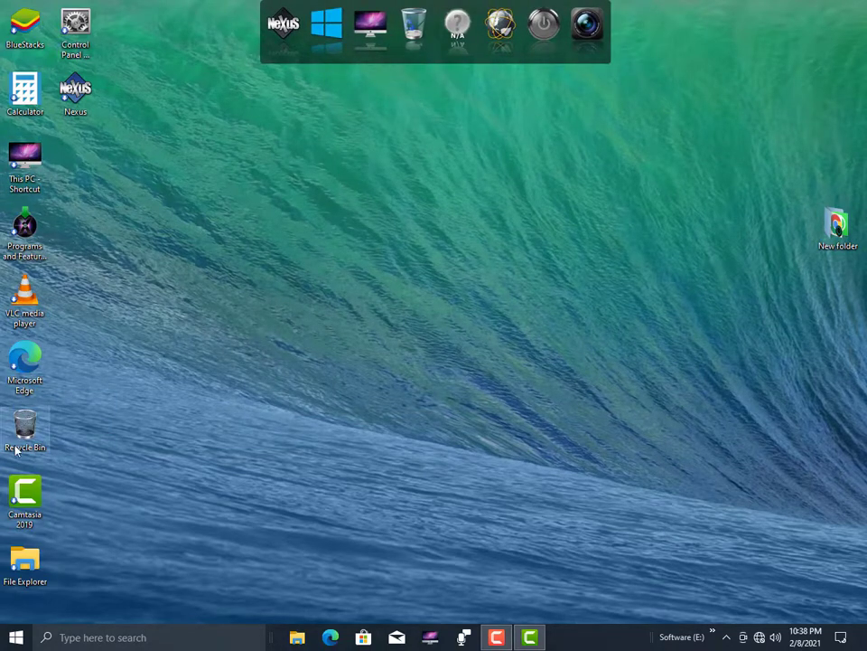
drag(24, 425, 444, 71)
drag(24, 565, 384, 36)
drag(36, 493, 497, 22)
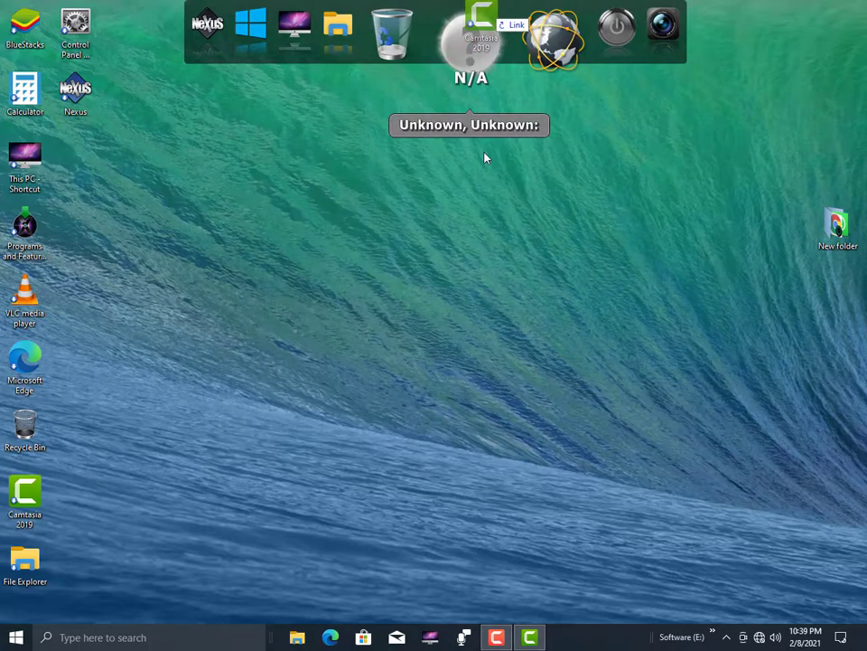
drag(485, 158, 484, 158)
- Remove the weather and Microsoft Edge items from the dock and return the Camtasia 2019 shortcut to its place above File Explorer on the desktop
right_click(468, 40)
click(513, 78)
click(518, 397)
right_click(587, 41)
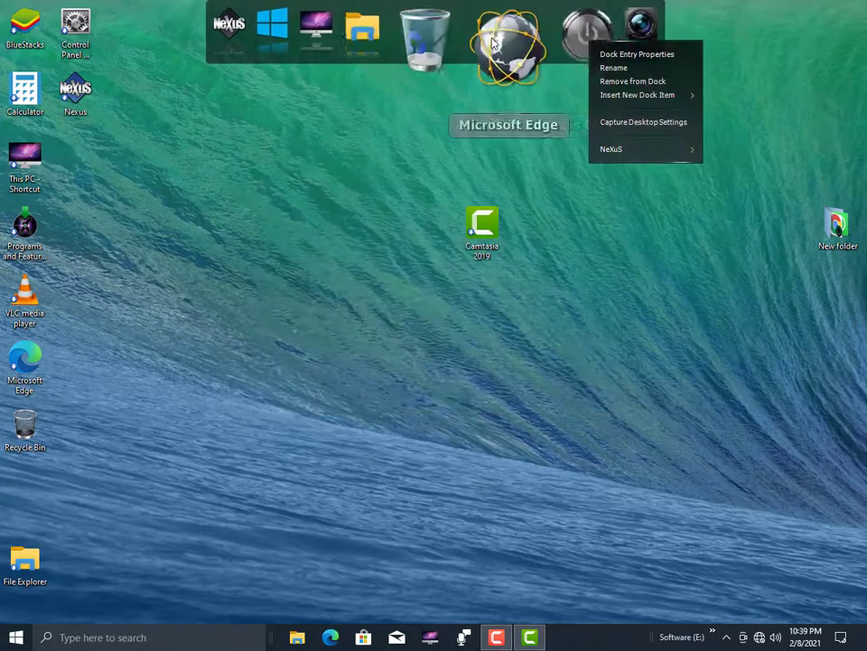
click(633, 81)
click(517, 397)
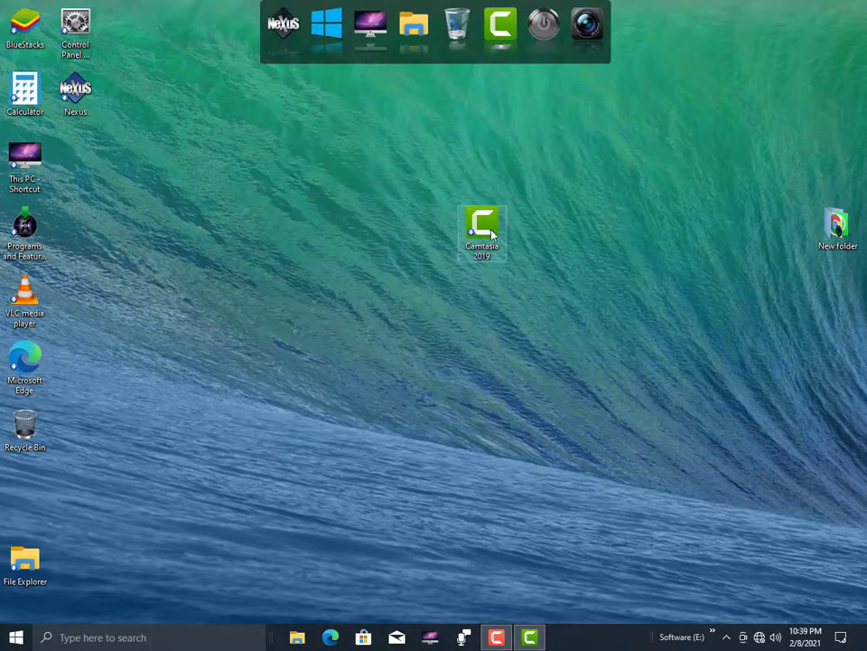
drag(493, 233, 27, 493)
right_click(155, 286)
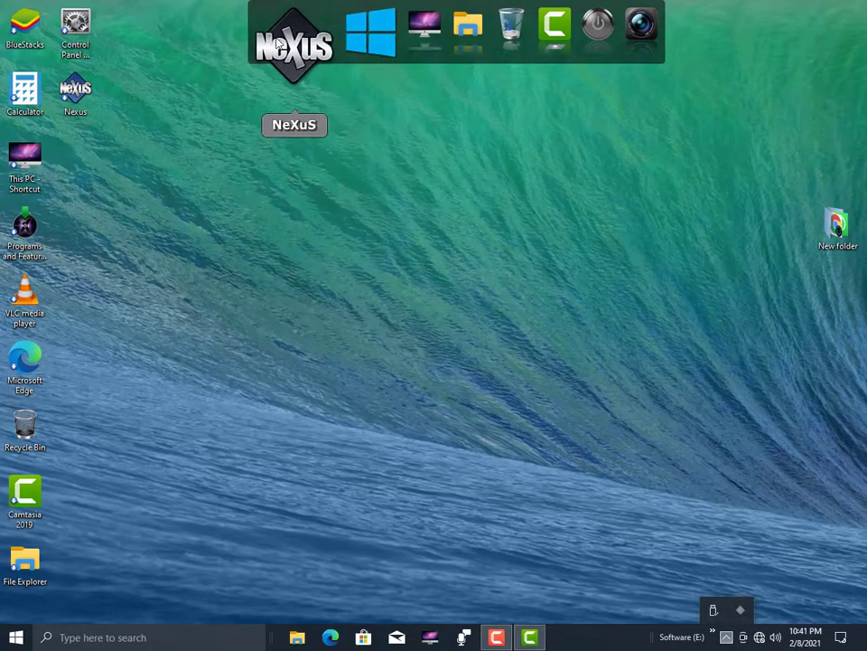
- Open the Nexus preferences from the dock and apply the Taped - No Space theme
click(279, 45)
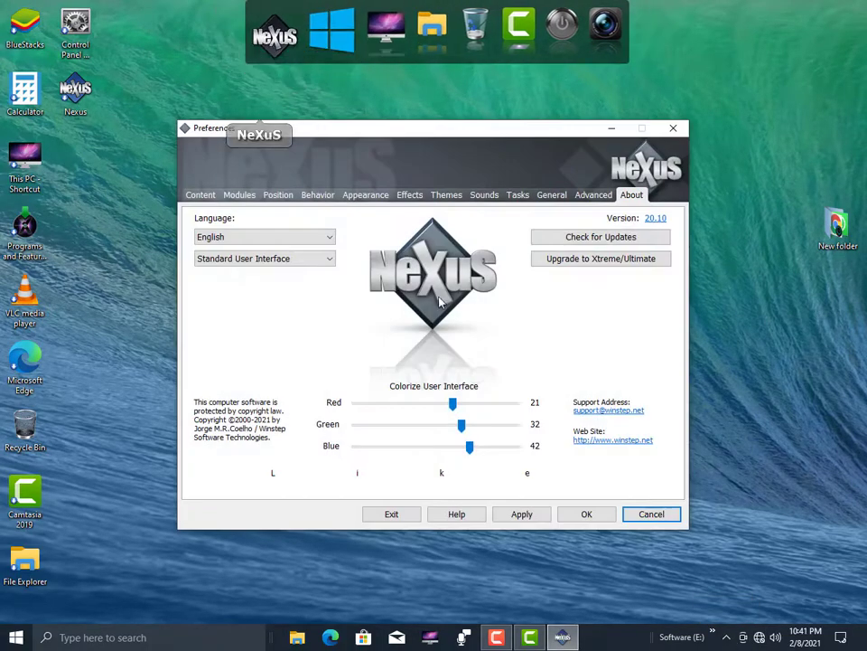
drag(414, 133, 406, 110)
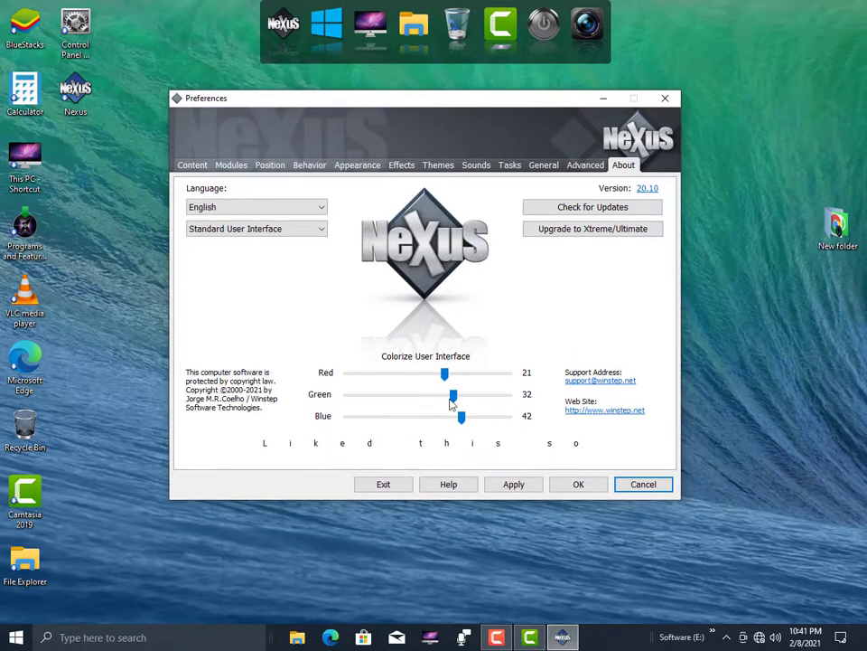
click(438, 166)
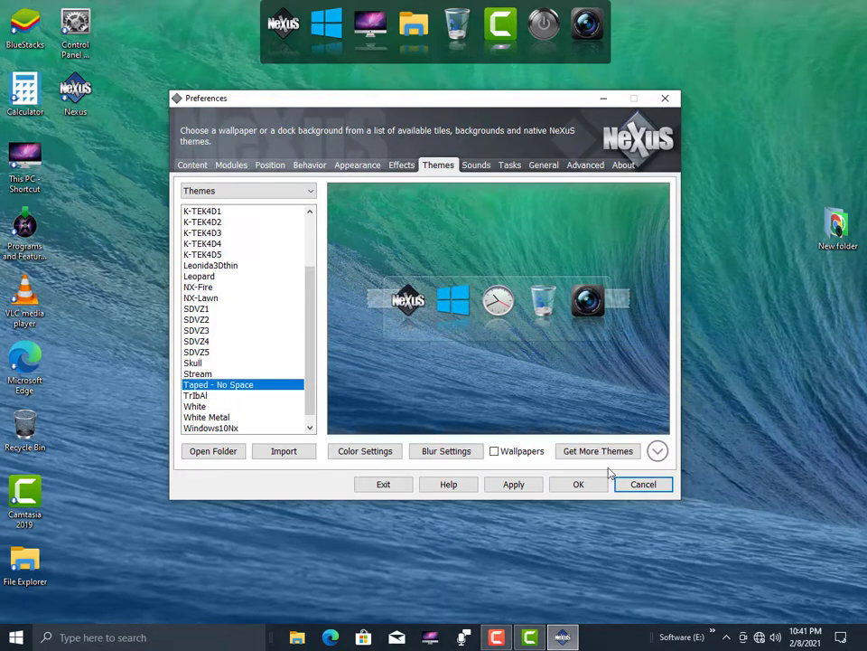
click(522, 487)
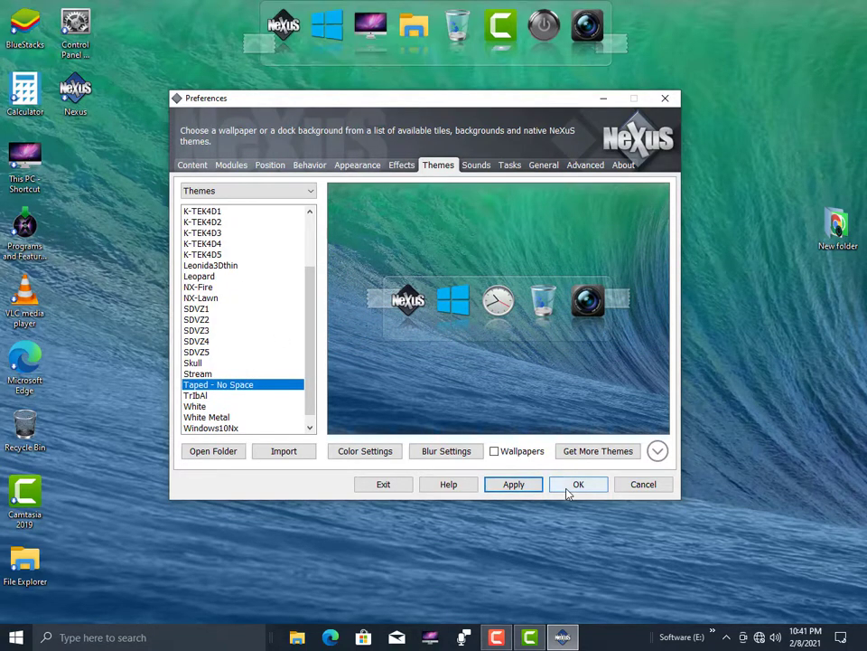
click(476, 170)
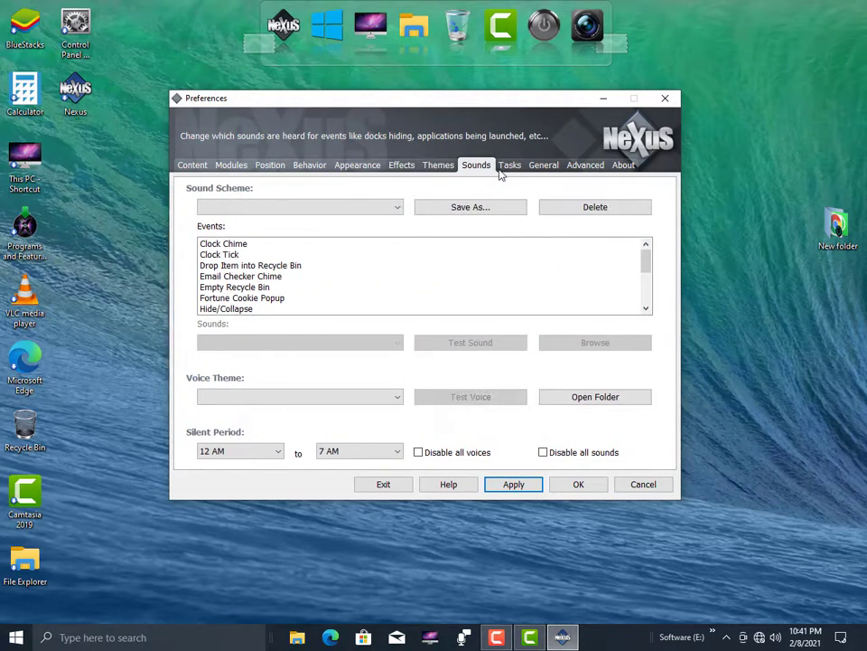
click(533, 170)
click(514, 167)
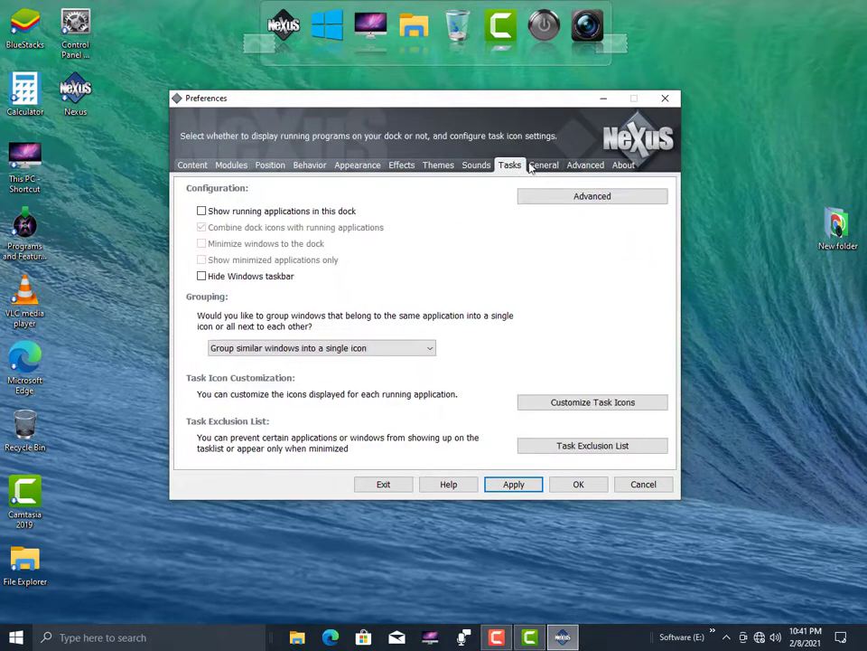
click(541, 168)
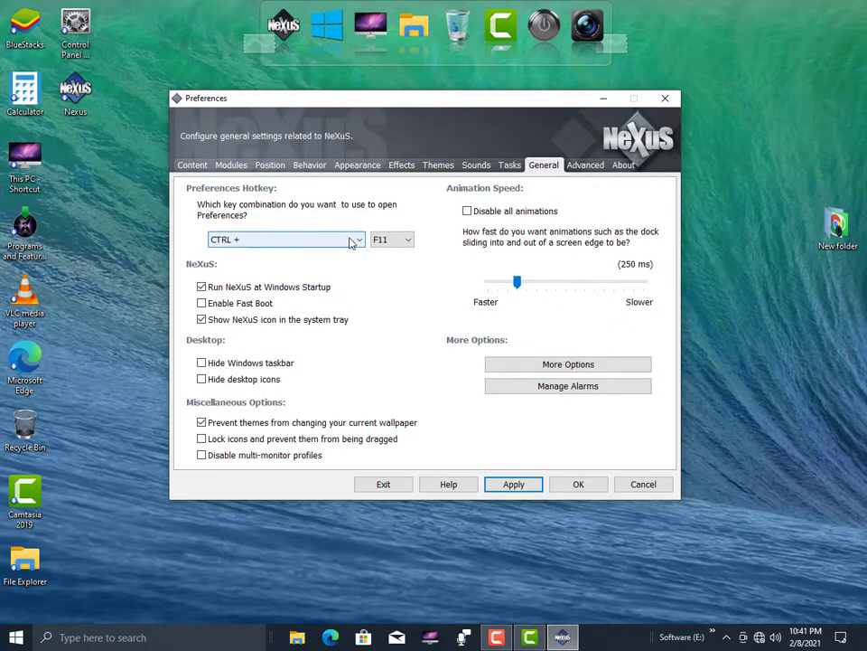
click(587, 168)
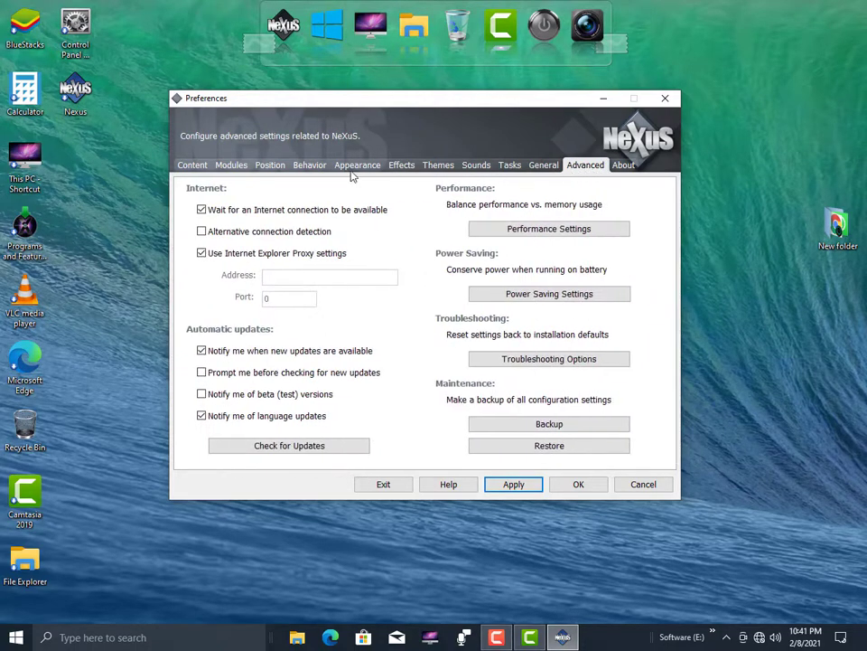
- Attach the dock to the Bottom screen edge with an offset of 10 pixels and apply the position
click(268, 166)
click(245, 304)
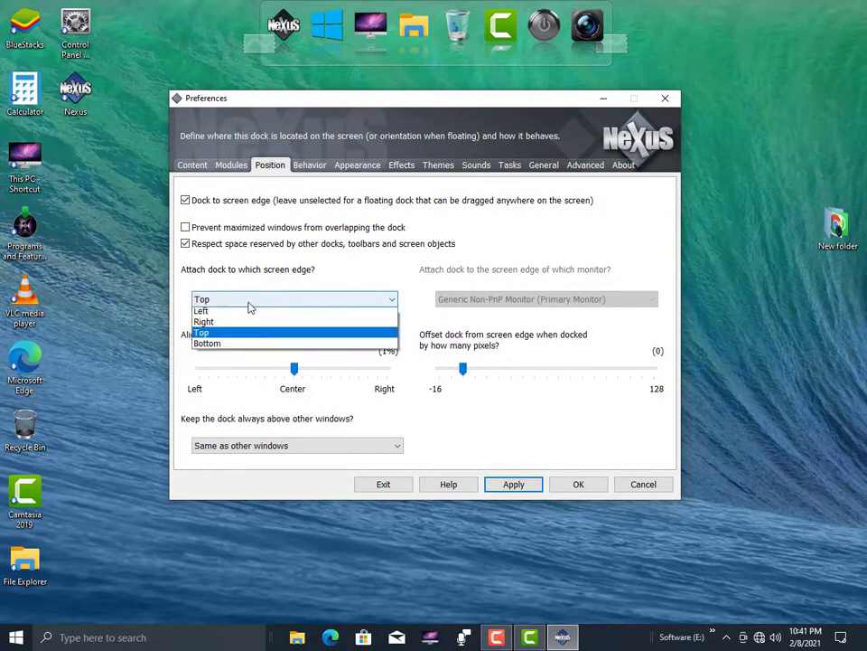
click(241, 347)
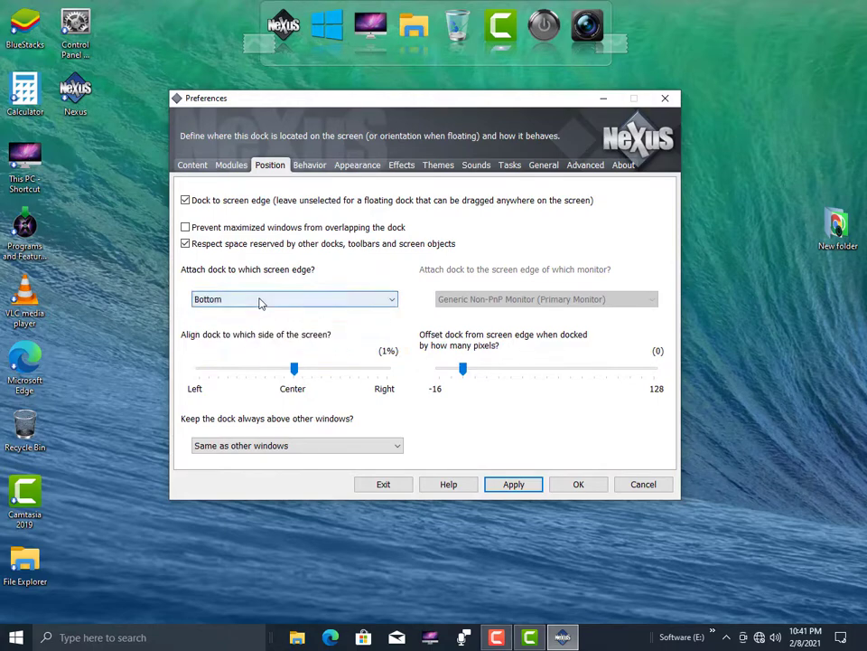
click(518, 488)
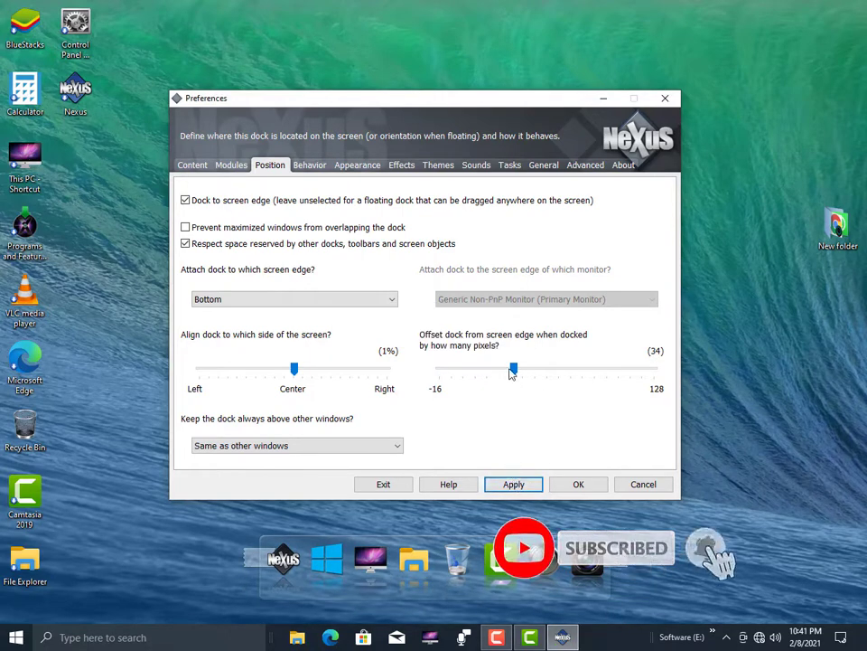
click(513, 485)
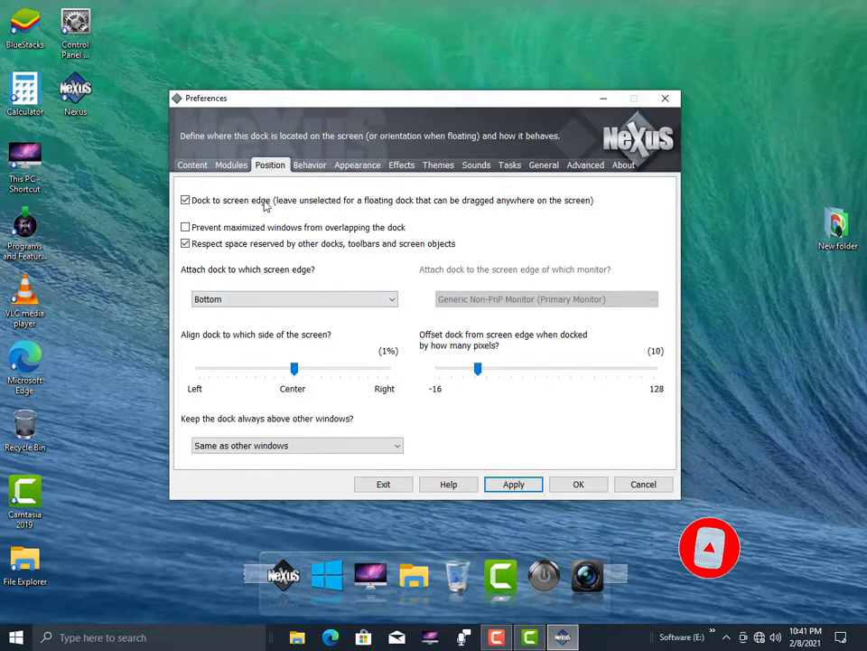
- Name the dock Mac OS and save the Nexus preferences
click(309, 449)
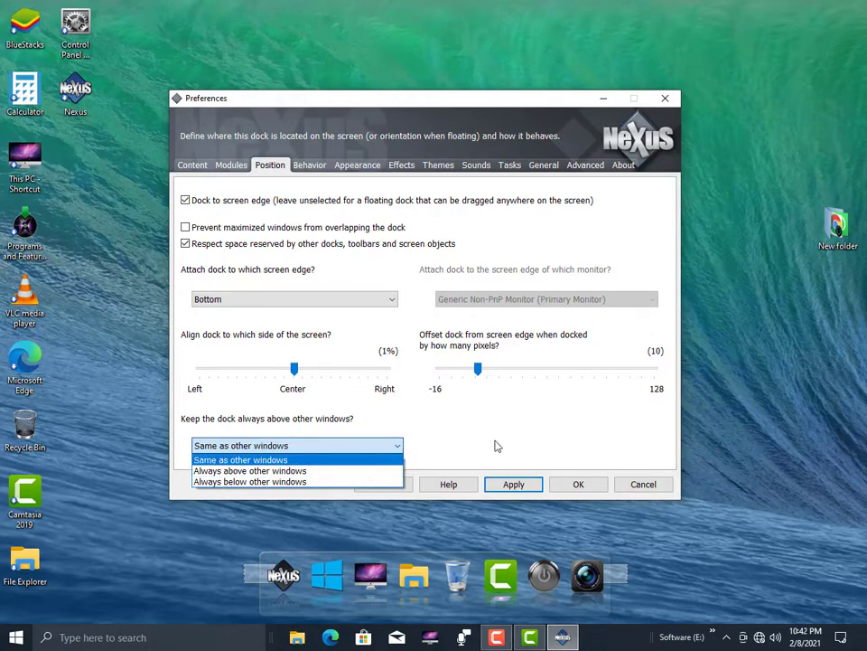
click(269, 177)
click(232, 168)
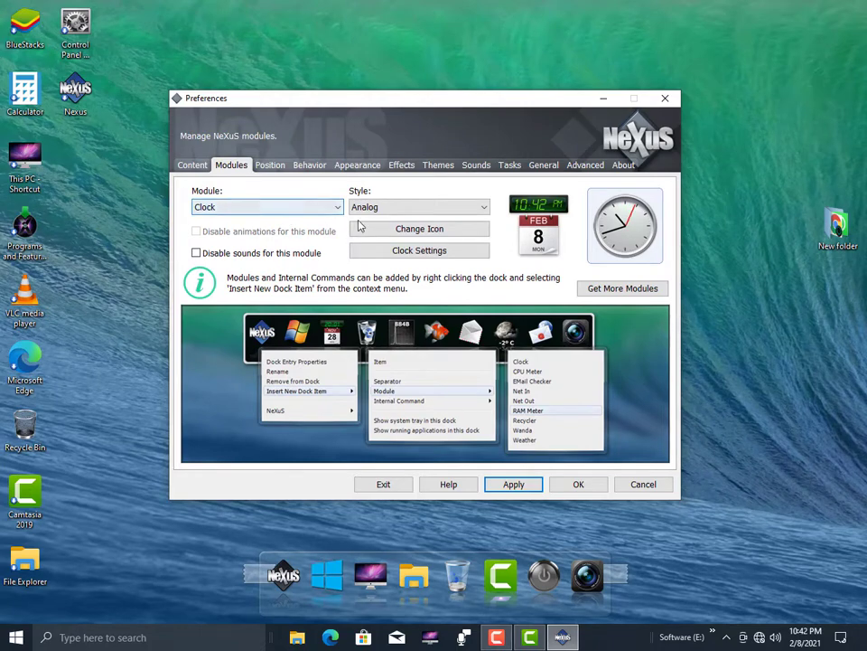
click(206, 168)
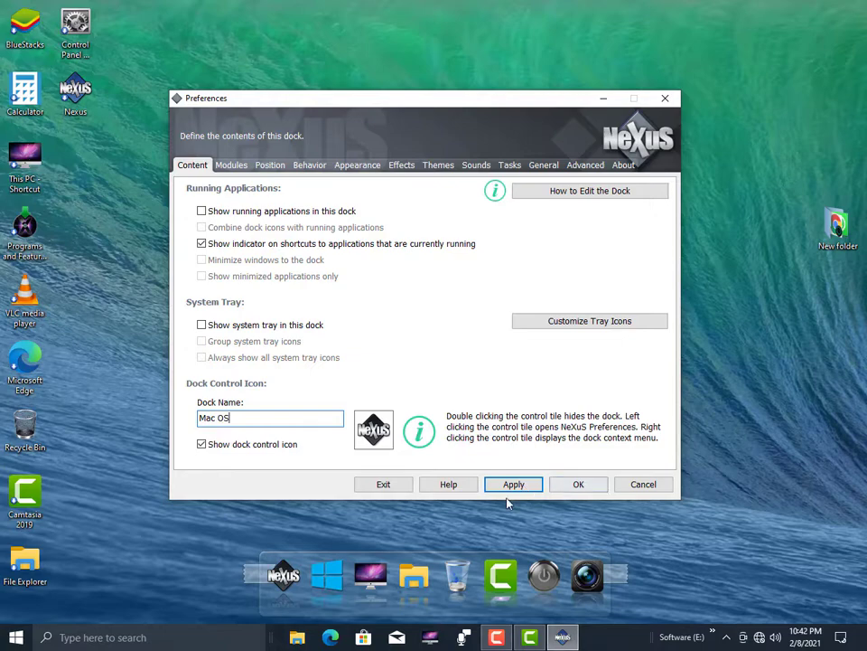
click(555, 486)
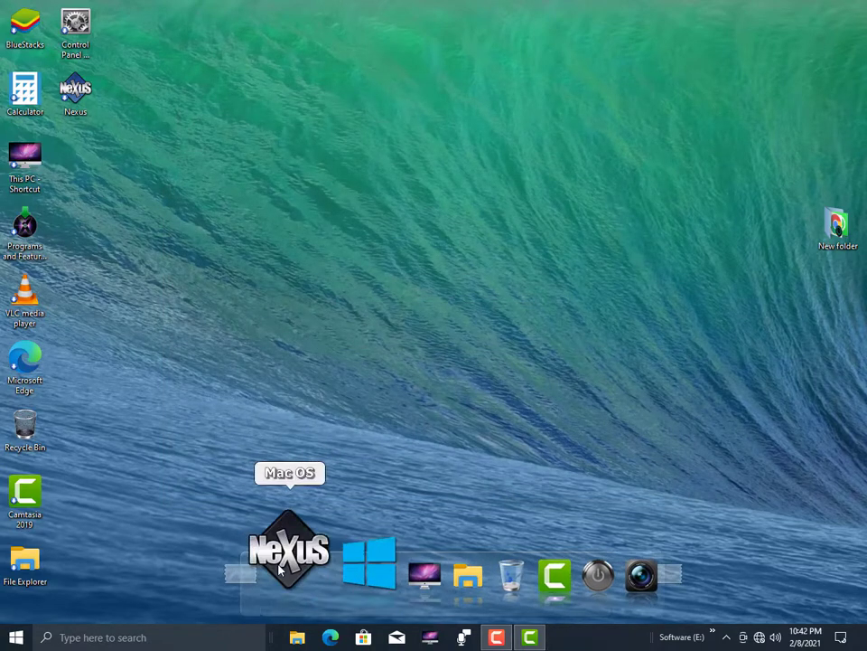
- Hide all desktop icons and refresh the desktop
right_click(331, 220)
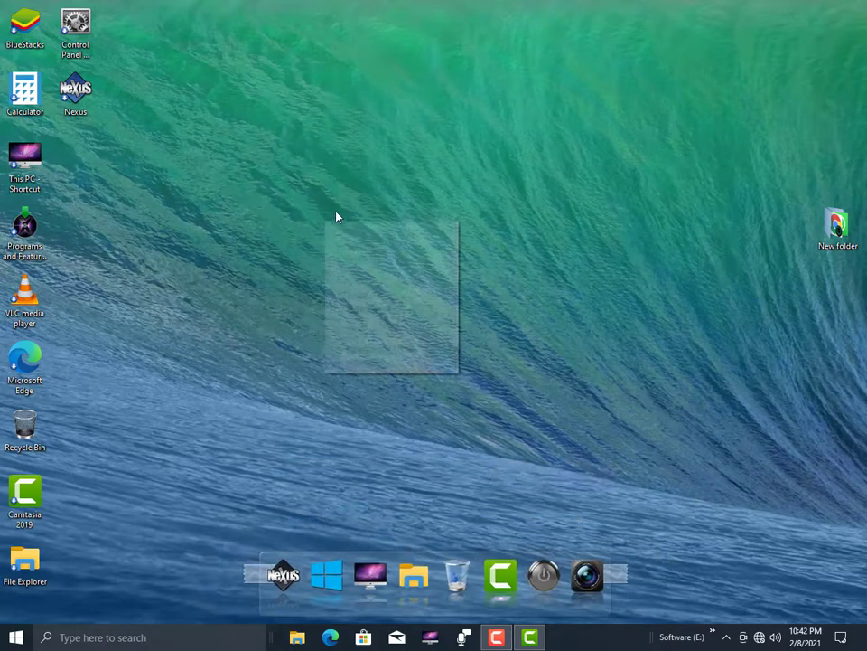
mouse_move(355, 230)
click(535, 313)
right_click(484, 202)
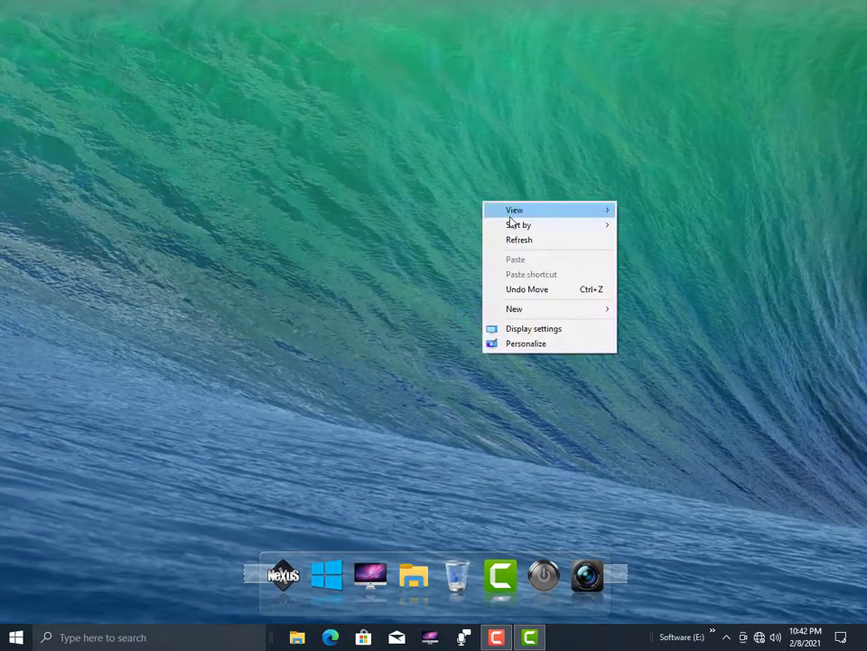
mouse_move(512, 215)
click(521, 240)
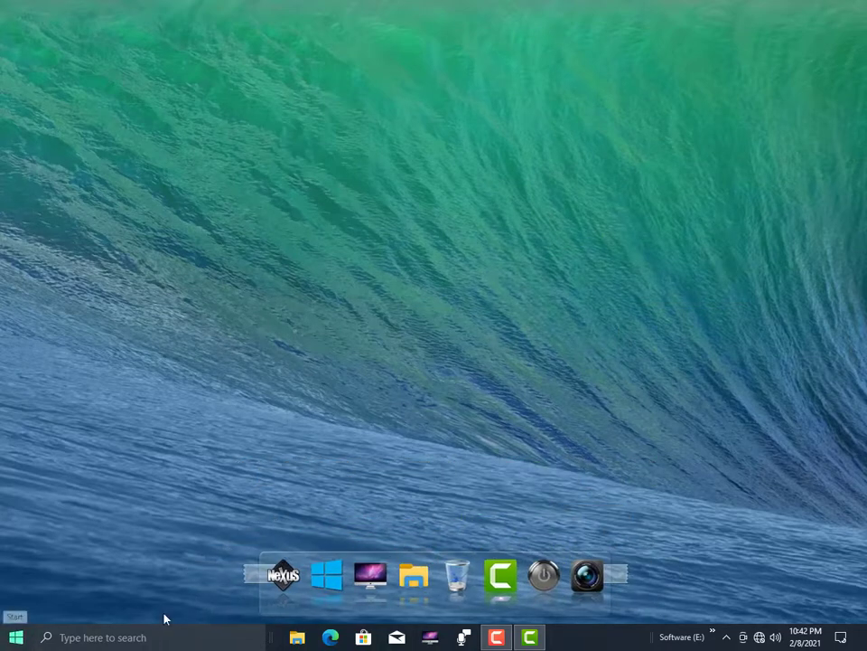
- Turn on automatic hiding of the taskbar in desktop mode, close Settings and refresh the desktop
right_click(621, 639)
click(566, 489)
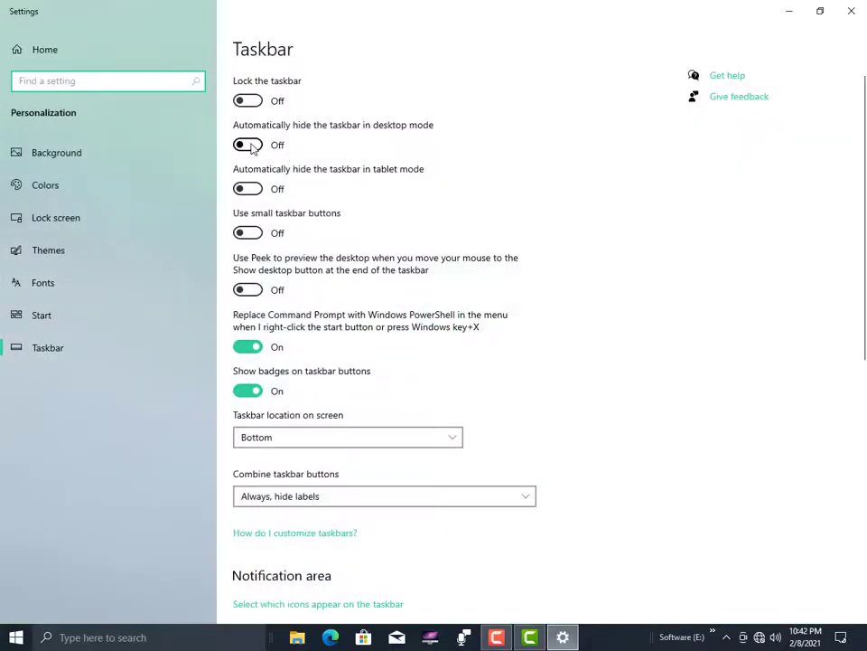
click(255, 147)
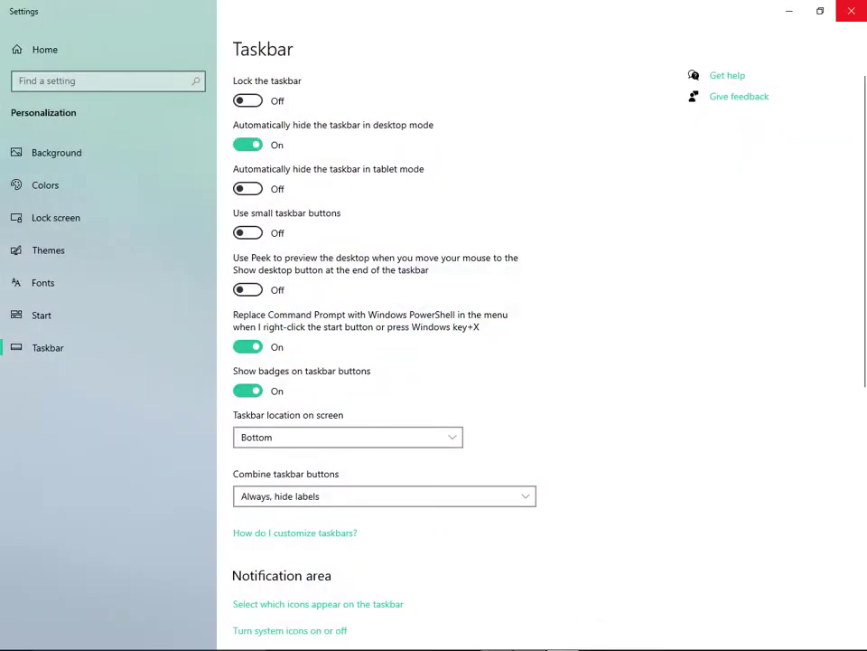
click(850, 11)
right_click(463, 173)
click(485, 212)
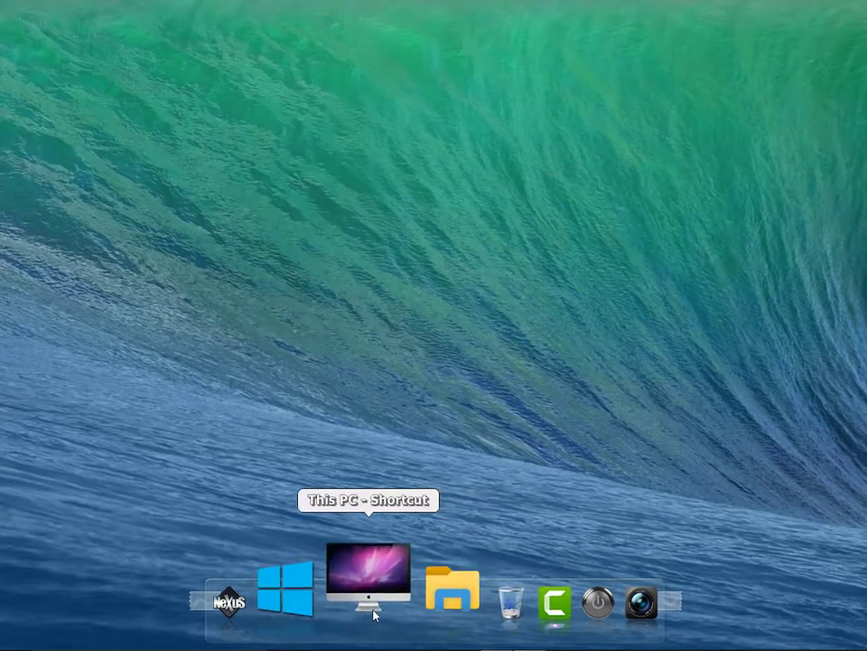
- View the start menu above the auto-hidden taskbar and refresh the desktop
key(super)
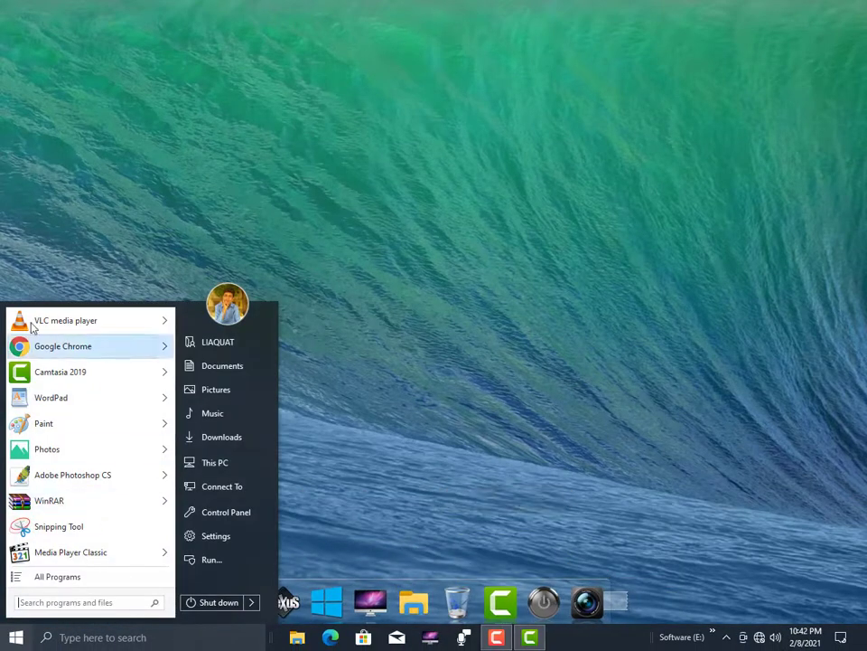
right_click(419, 289)
click(449, 325)
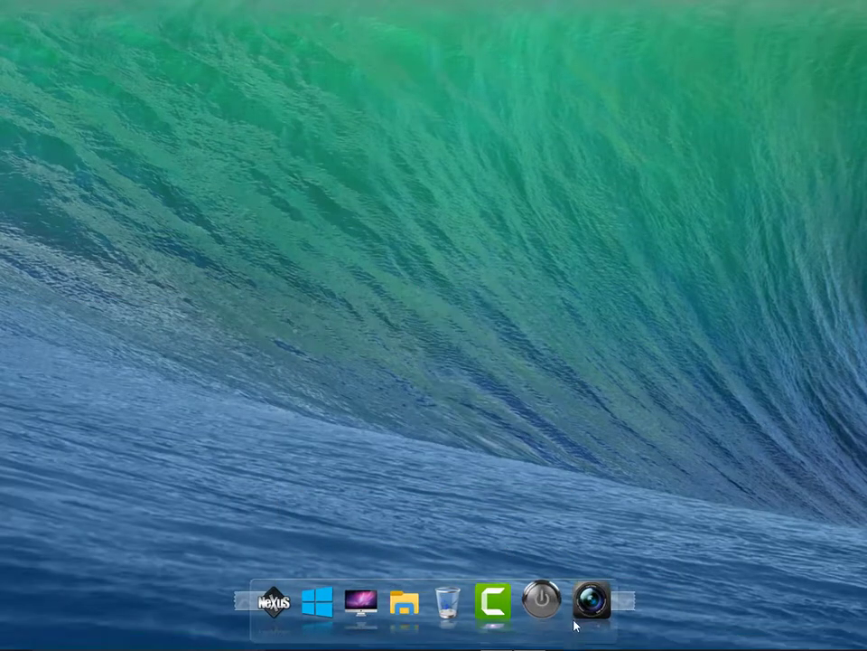
- Reveal the auto-hidden taskbar, refresh the desktop and close the This PC window
mouse_move(656, 642)
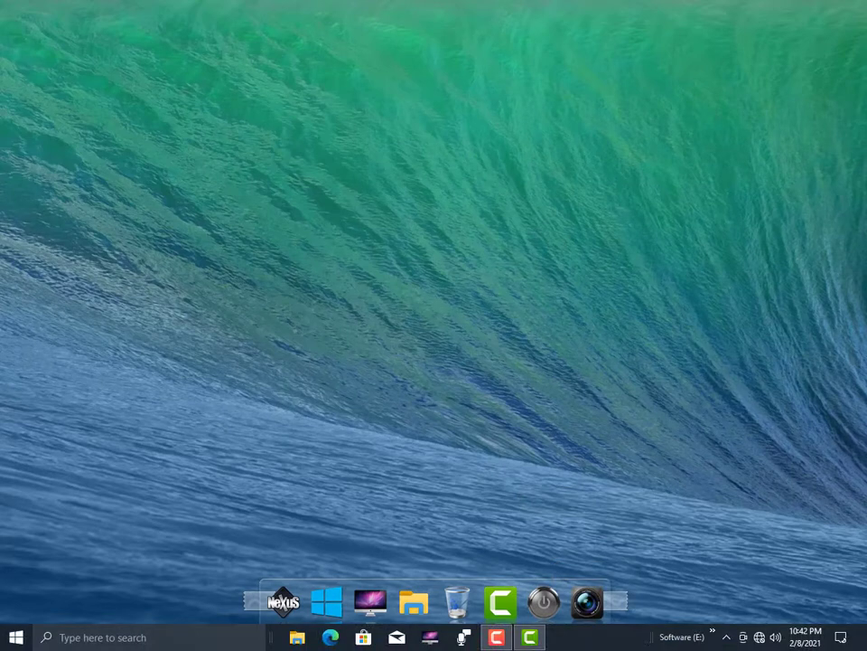
right_click(600, 641)
right_click(483, 292)
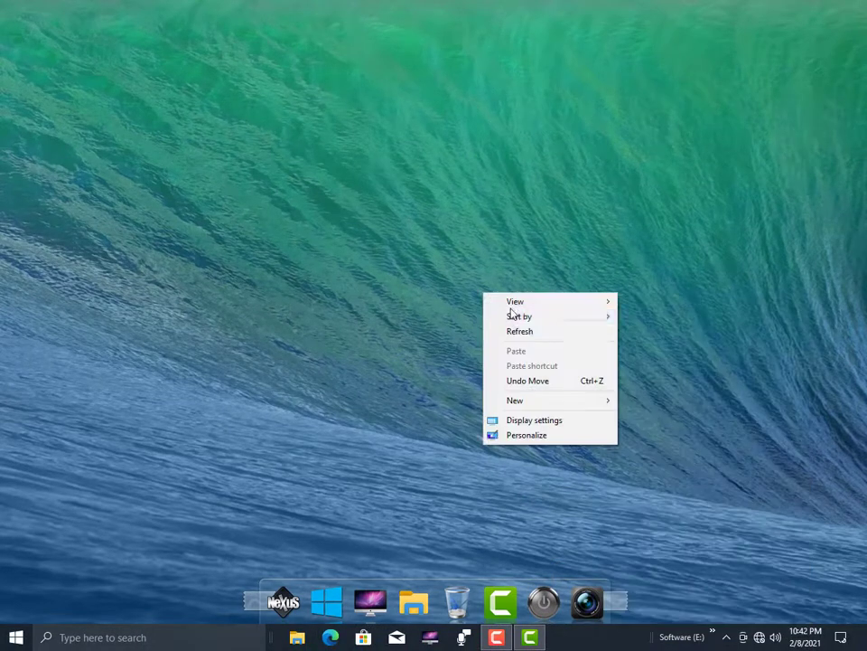
click(530, 331)
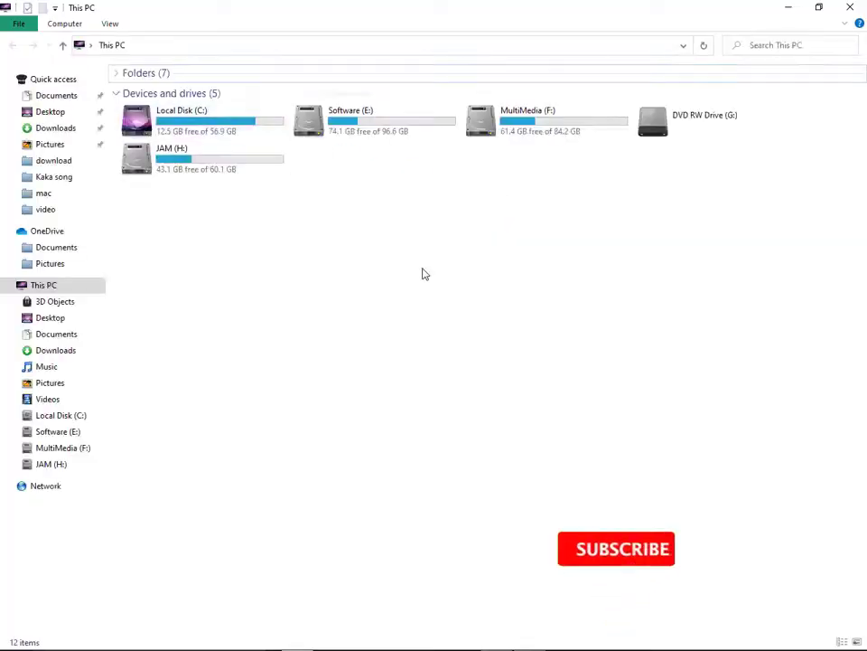
right_click(423, 273)
click(845, 8)
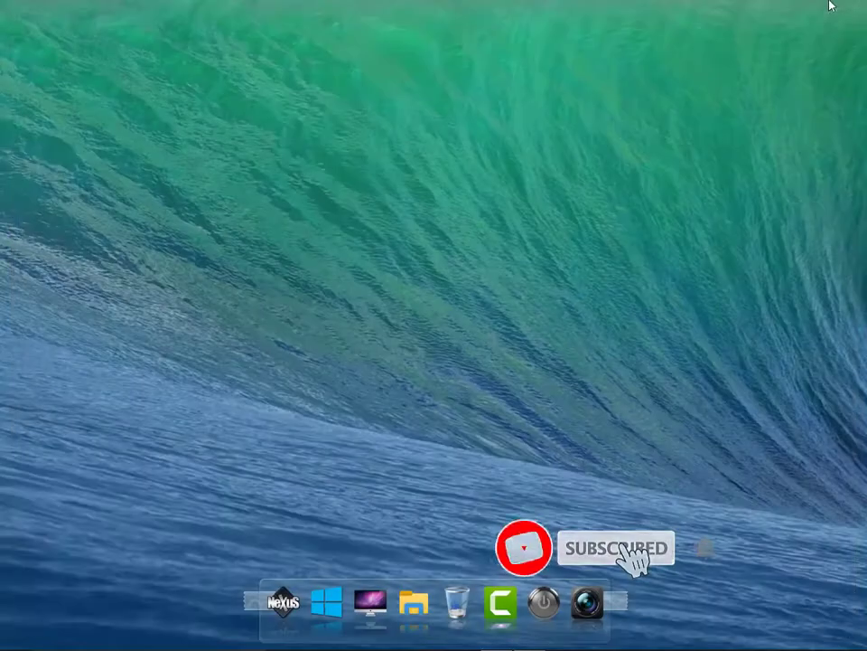
- Open the Themes page of the personalization settings in a smaller window and bring up This PC behind it
right_click(493, 137)
click(540, 276)
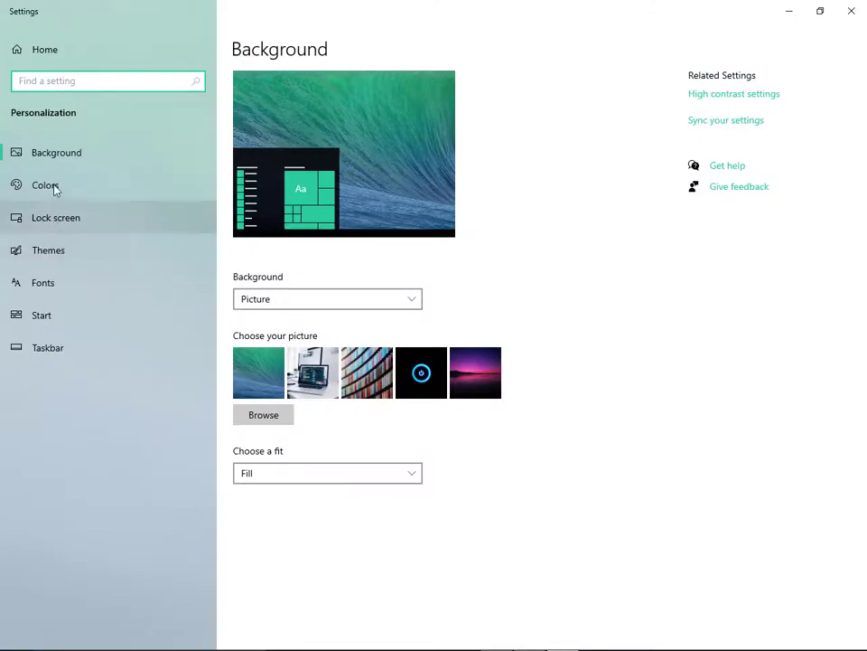
double_click(730, 10)
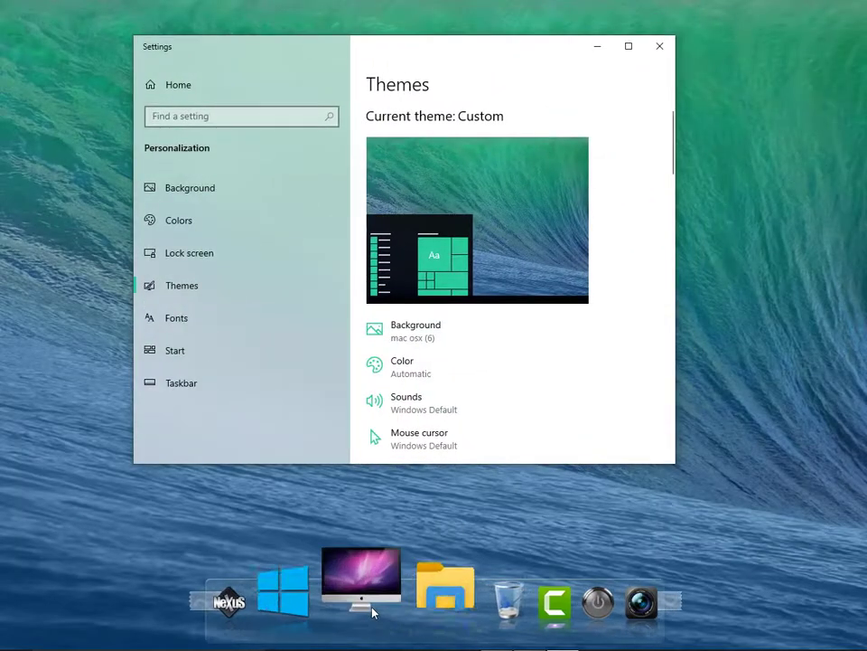
click(373, 585)
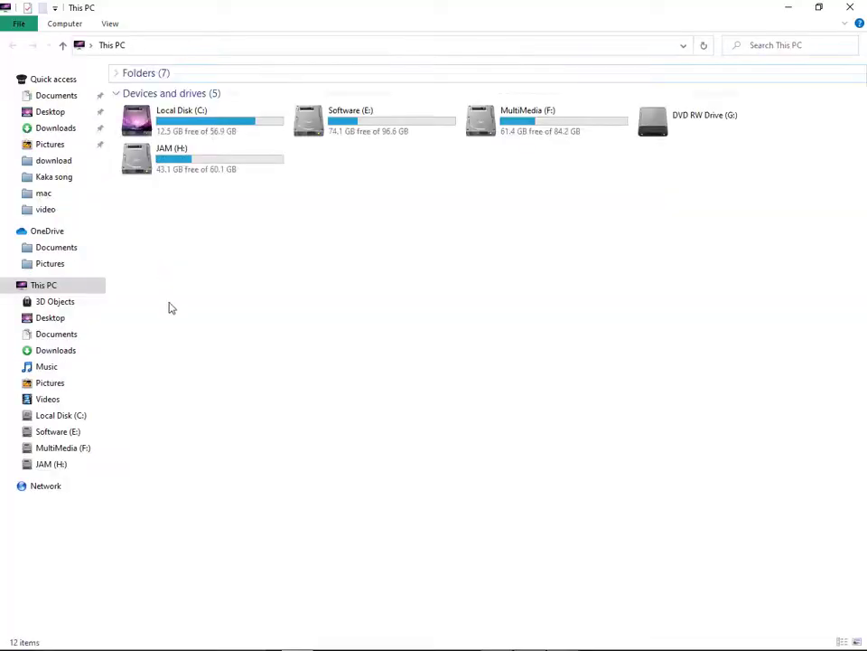
key(alt+Tab)
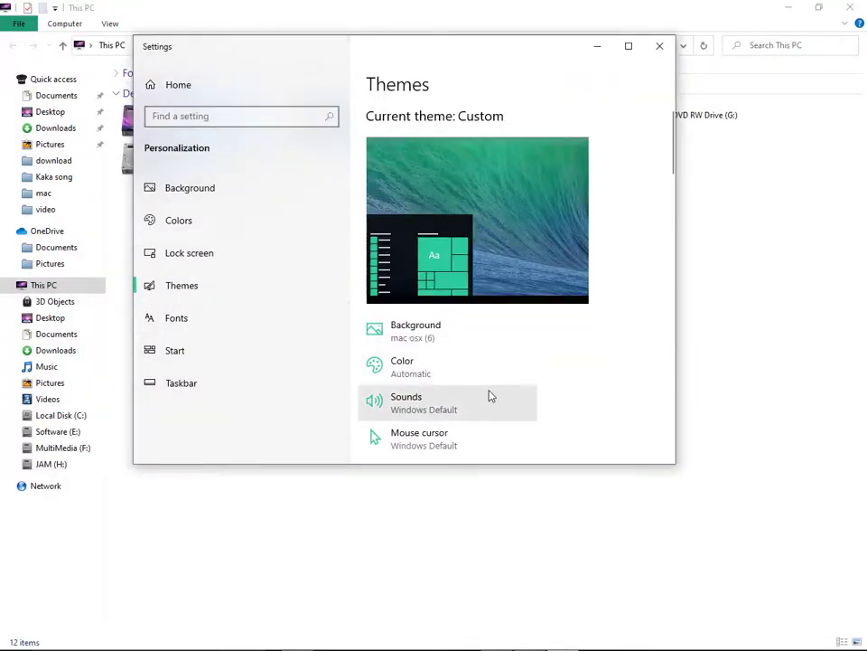
- Browse the installed mac osx themes in the theme list, then close Settings and minimize This PC
scroll(496, 333, down, 10)
scroll(481, 325, down, 2)
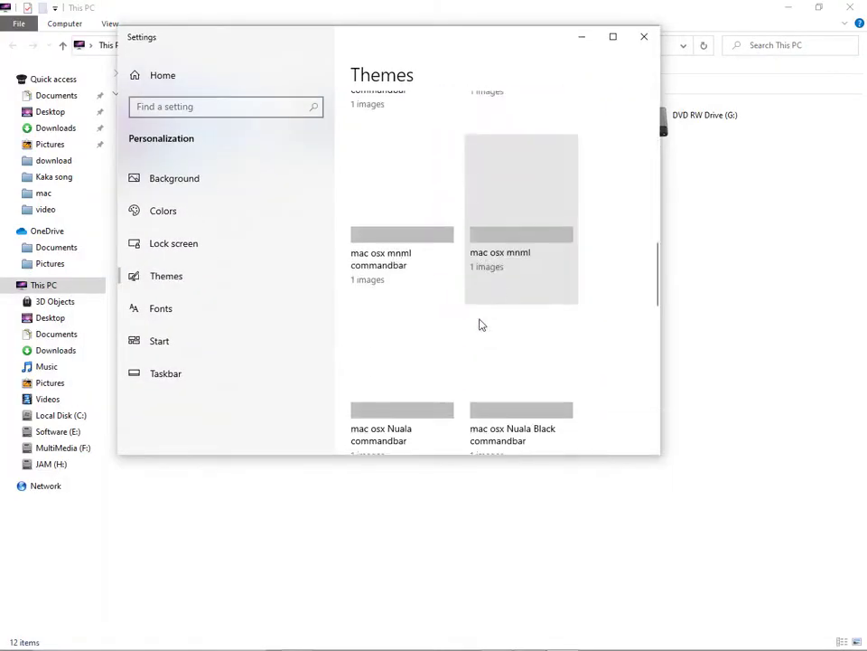
scroll(511, 237, down, 2)
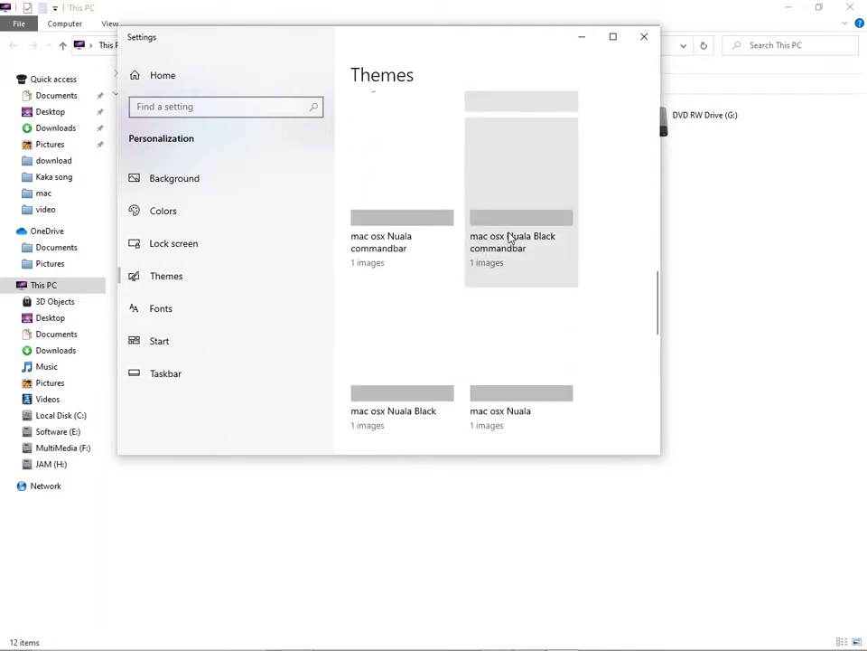
scroll(509, 238, down, 3)
scroll(509, 238, down, 2)
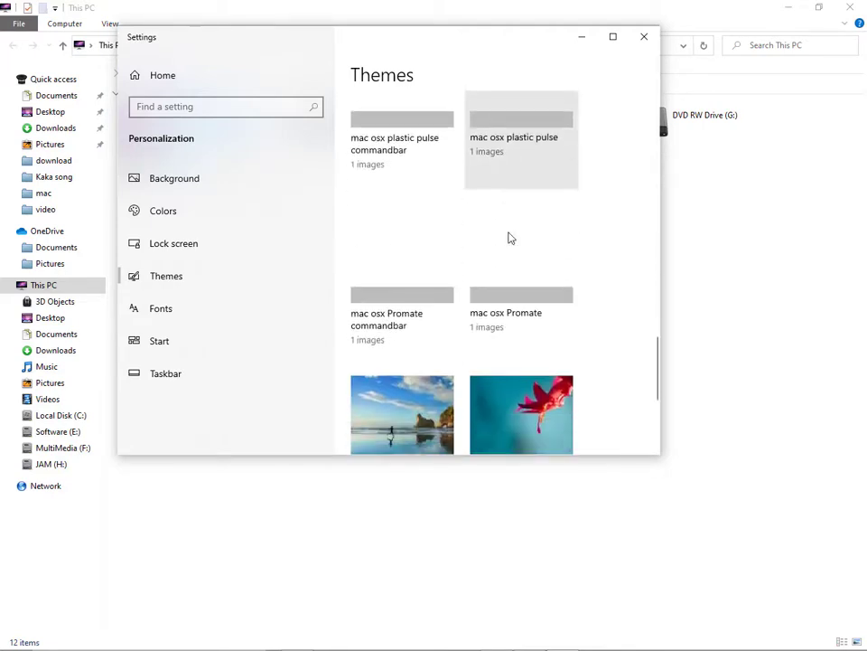
scroll(508, 237, up, 4)
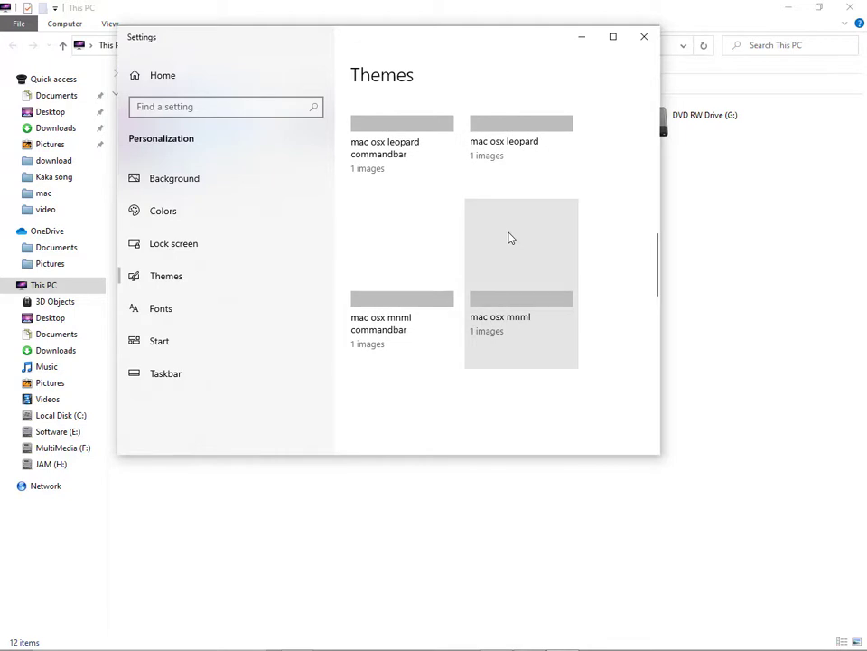
scroll(511, 237, up, 4)
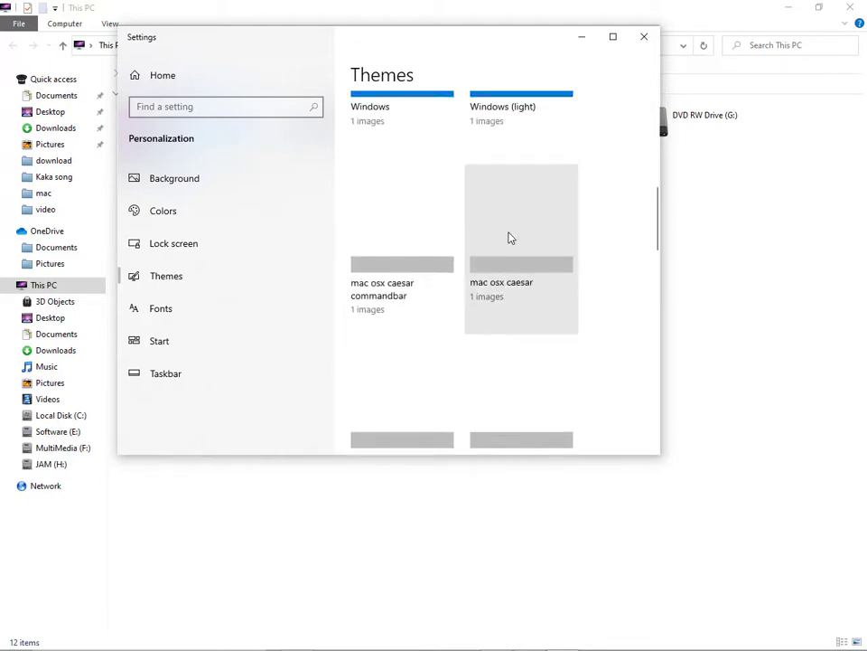
click(643, 38)
click(786, 7)
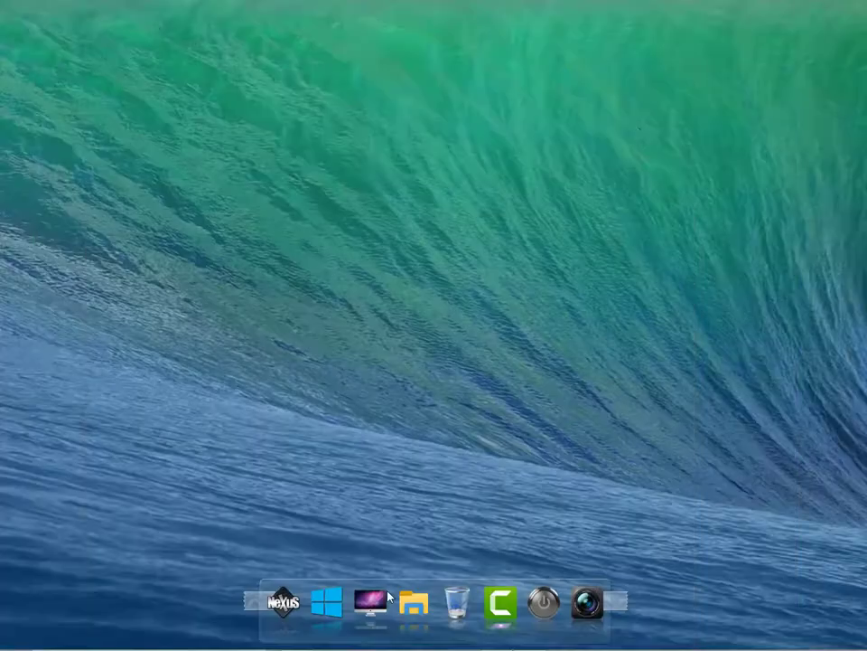
- Open This PC from the dock, view the folder icons on the Software (E:) drive and close the window
right_click(227, 139)
key(Escape)
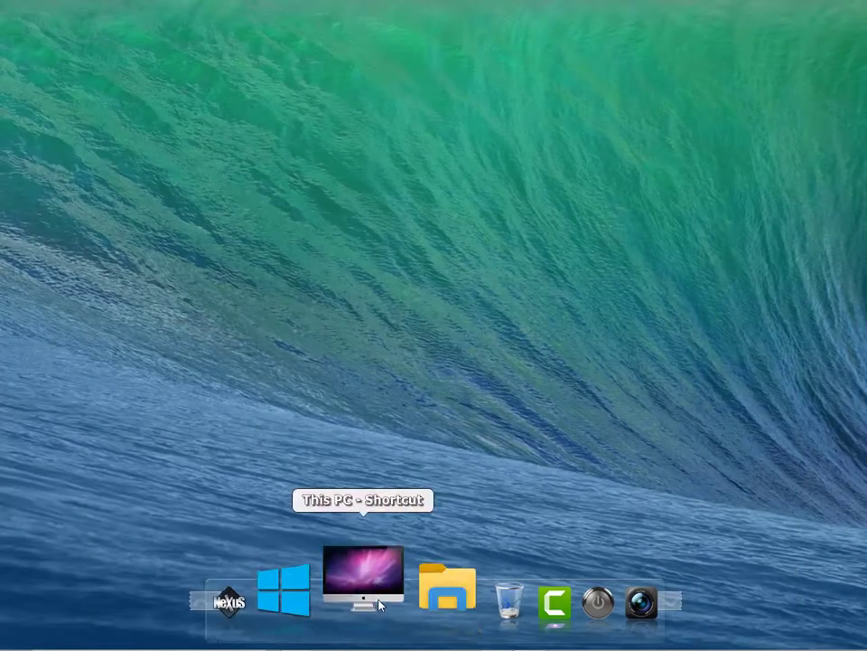
click(380, 604)
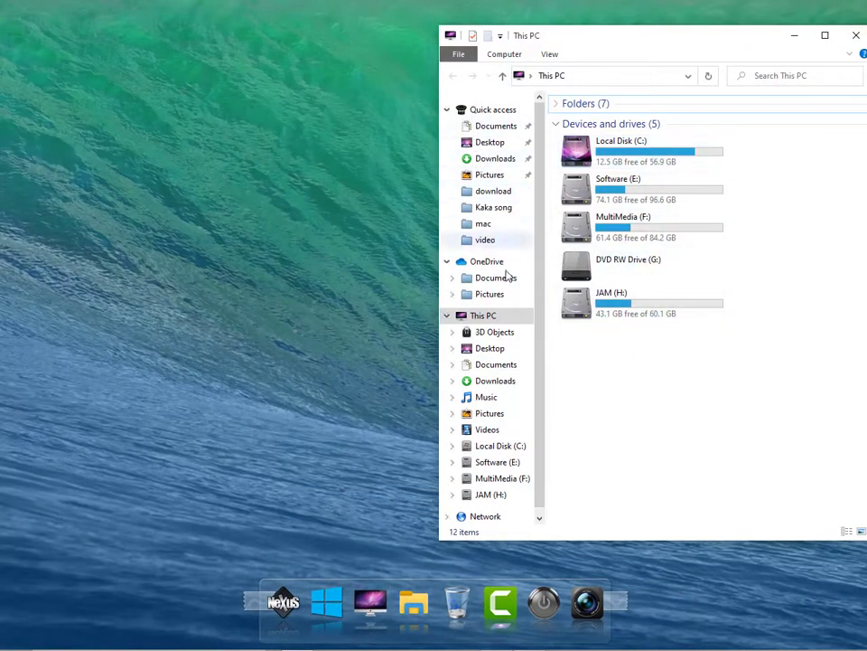
double_click(614, 188)
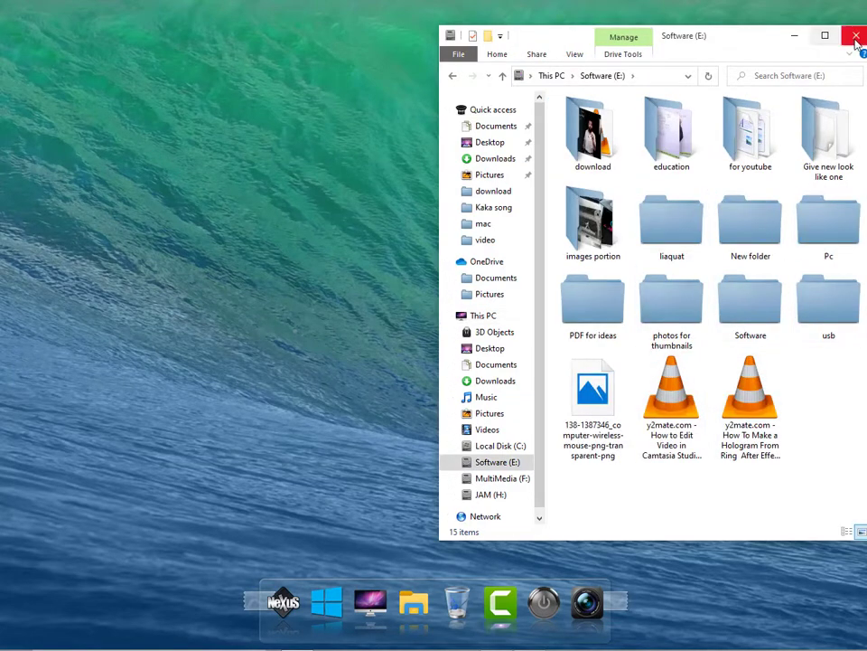
click(856, 36)
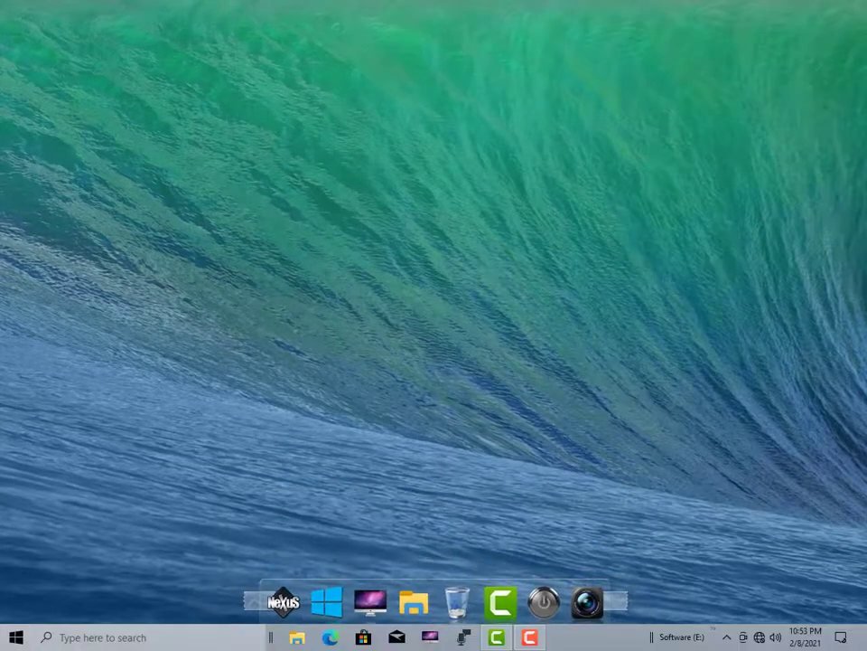
- Check the start menu and refresh the desktop
key(super)
right_click(312, 253)
click(356, 298)
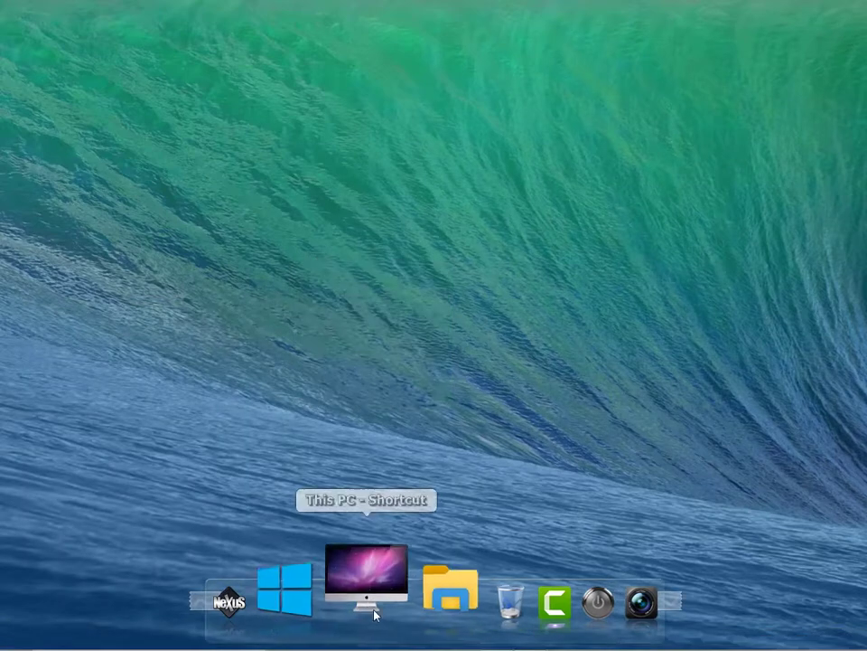
- View the JAM (H:) drive through This PC, close the window and refresh the desktop
click(371, 603)
scroll(479, 503, down, 1)
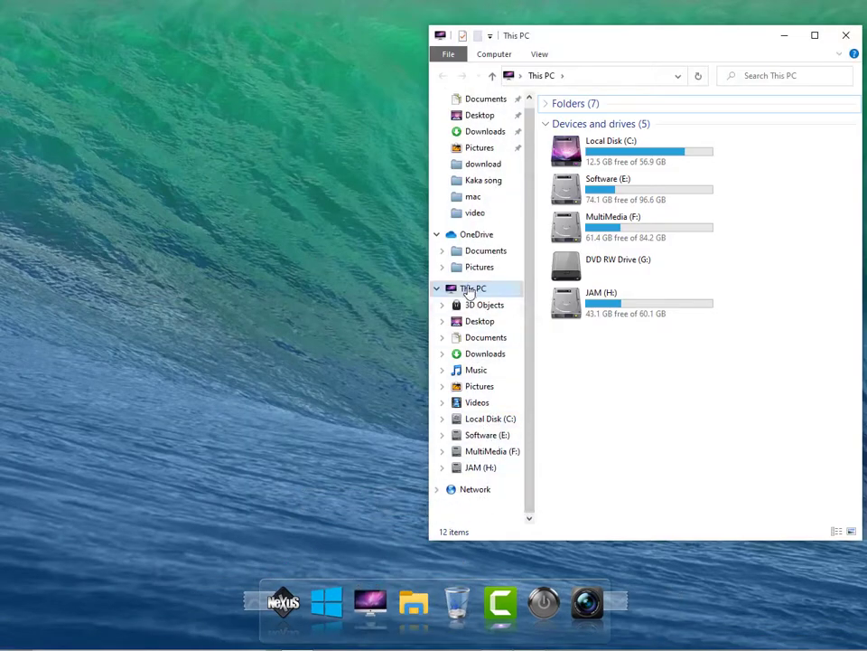
double_click(620, 288)
key(alt+F4)
right_click(588, 120)
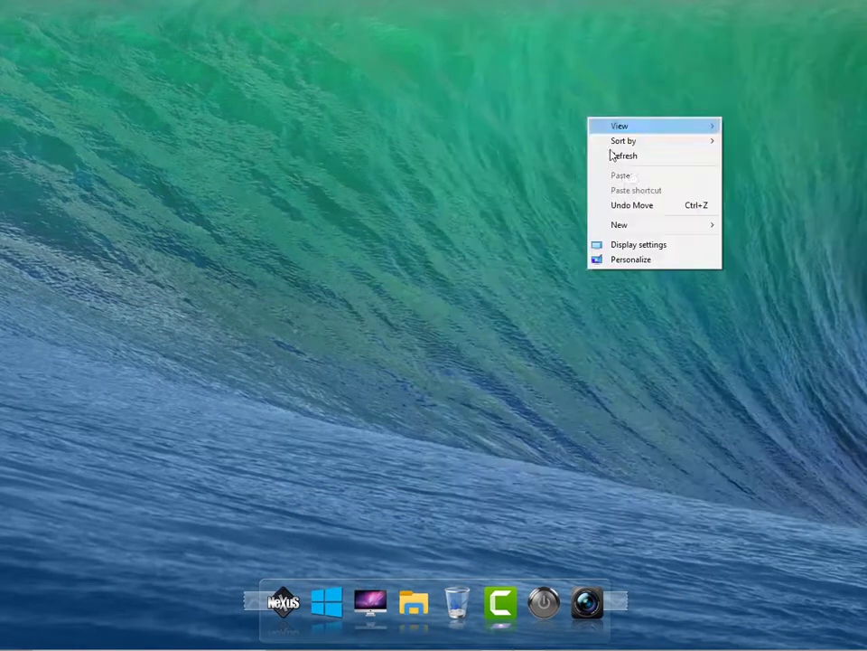
click(615, 154)
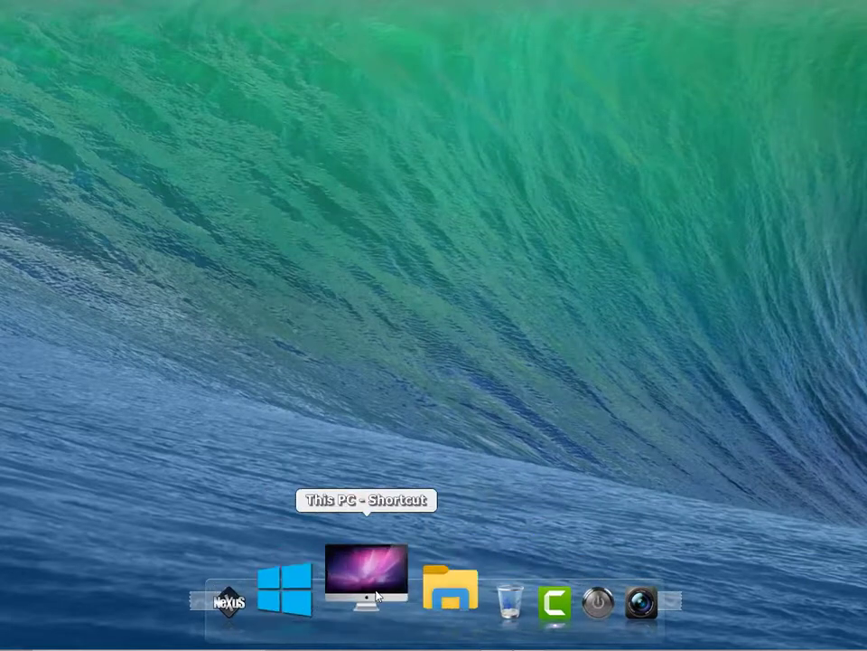
- Open the Wallpapers folder inside the Mac OS X themespack folder in Downloads
click(366, 583)
click(470, 162)
double_click(664, 163)
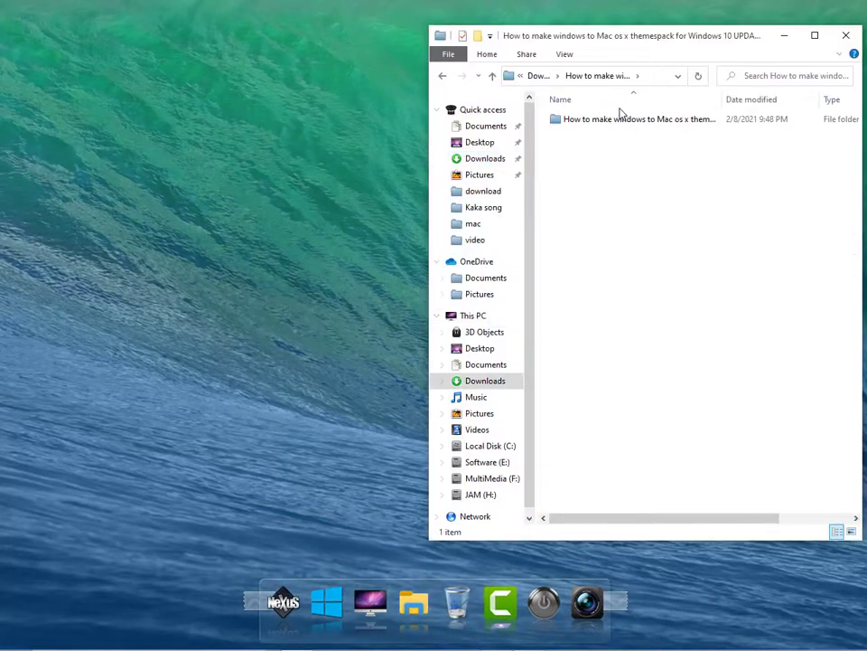
double_click(620, 116)
double_click(742, 165)
- Set the pink mountain wallpaper mac osx (1) as the desktop background and minimize the Wallpapers window
right_click(662, 150)
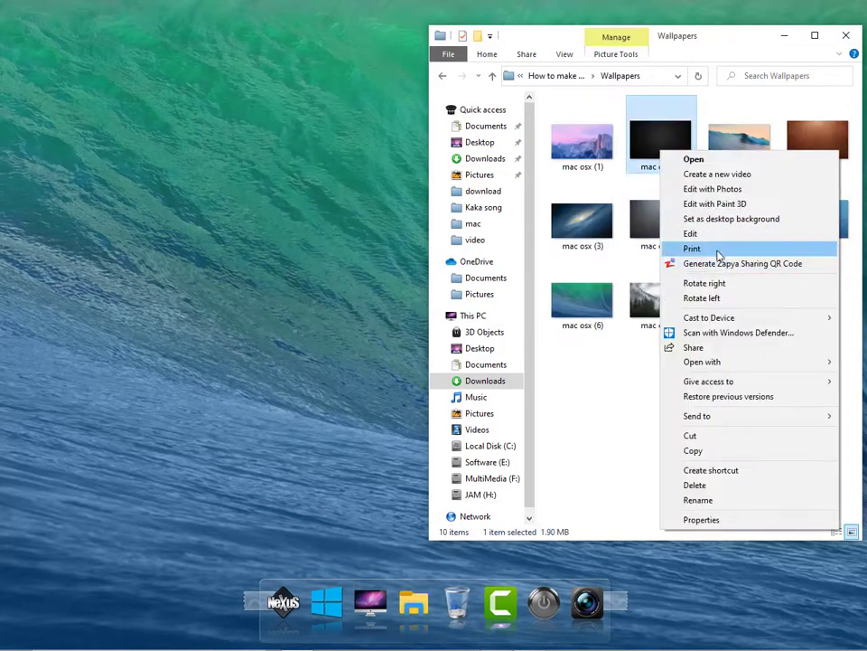
click(718, 253)
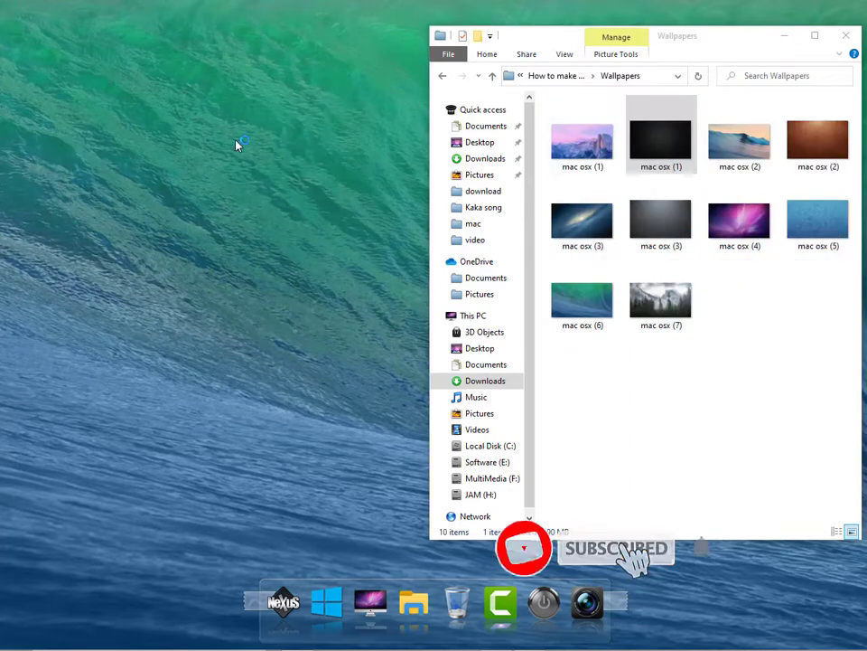
click(582, 145)
right_click(588, 147)
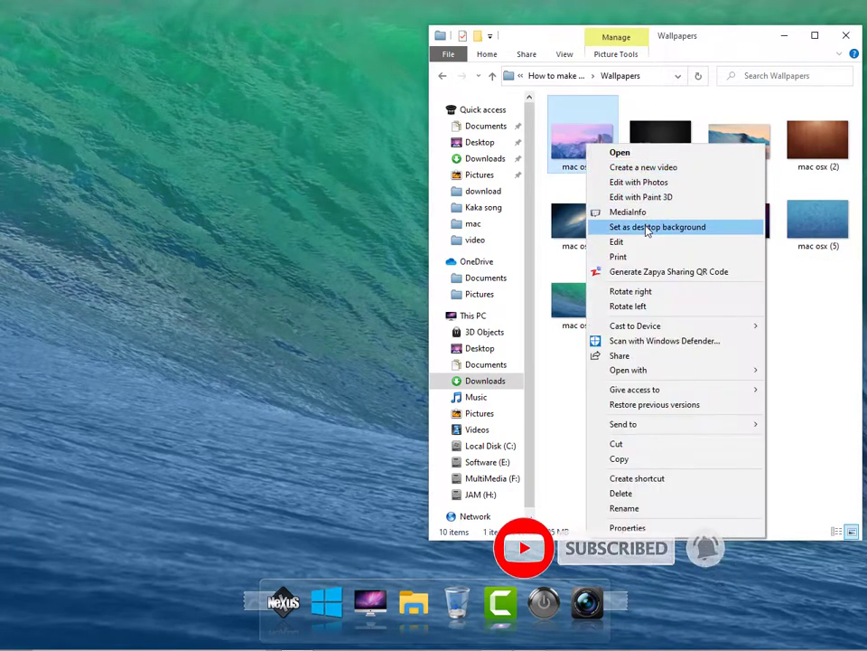
click(647, 231)
click(783, 36)
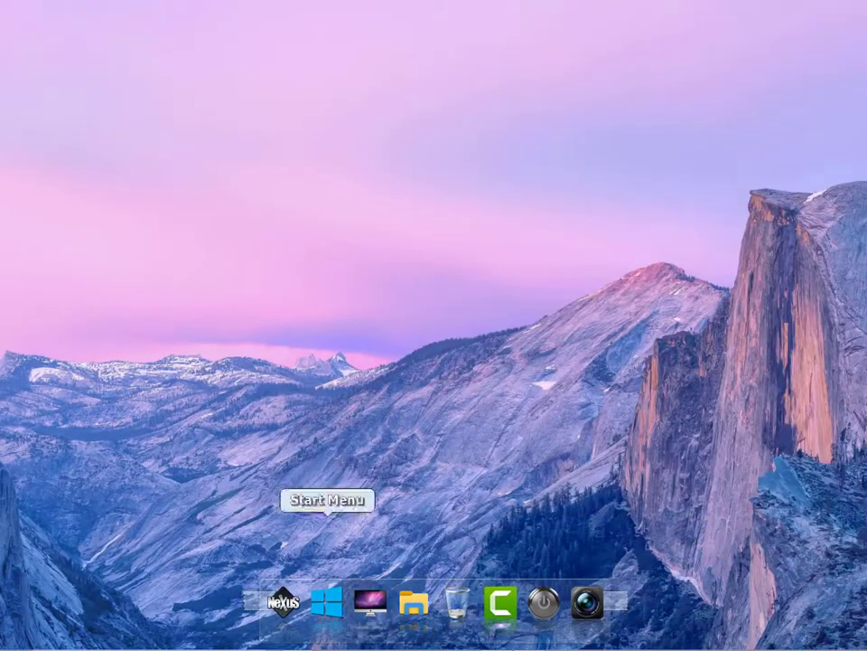
- Restore the Wallpapers window, set the black mac osx (1) wallpaper as the desktop background and dismiss the Zapya notice
mouse_move(441, 639)
click(301, 639)
right_click(676, 128)
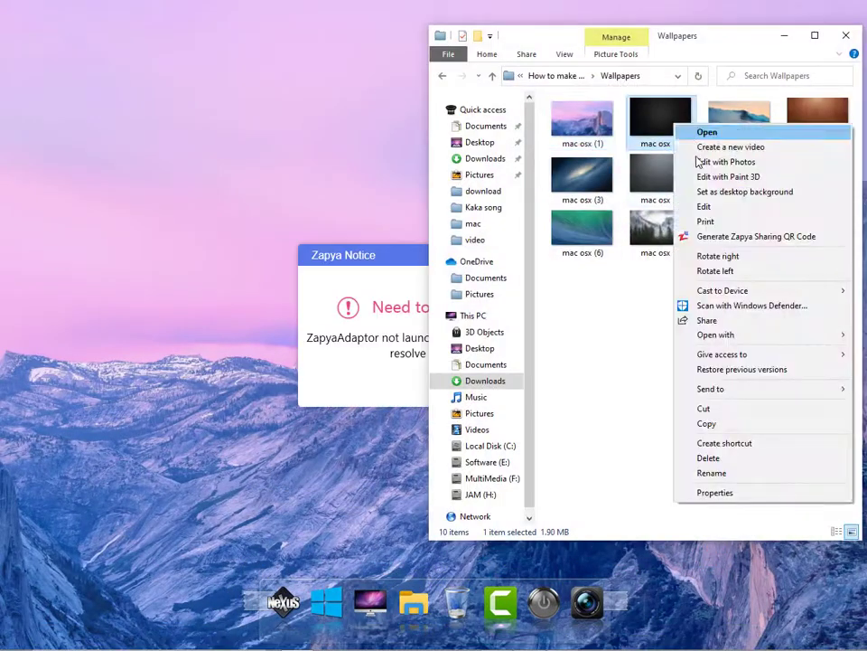
click(745, 192)
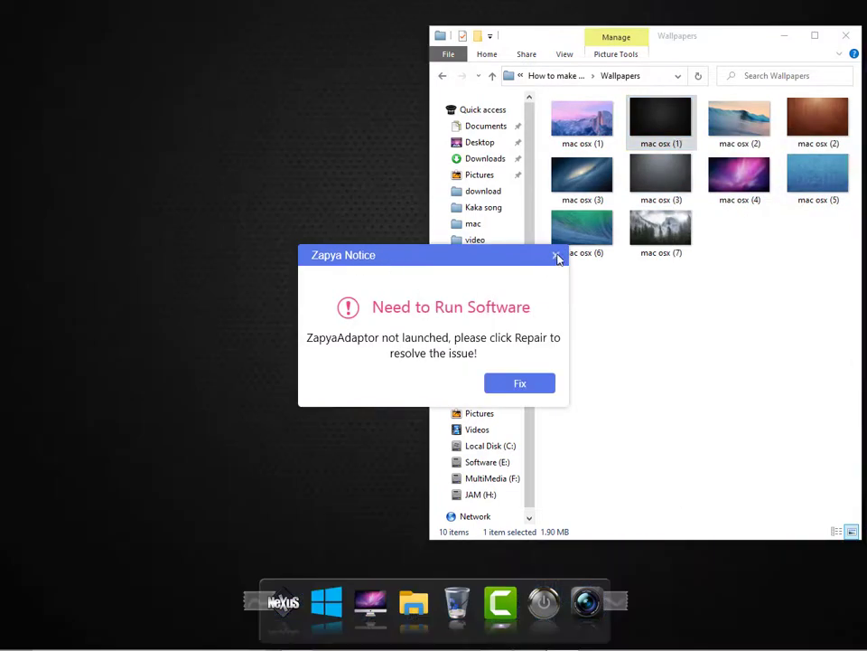
click(557, 254)
- Set the misty forest wallpaper mac osx (7) as the desktop background, minimize the window and refresh the desktop
right_click(668, 241)
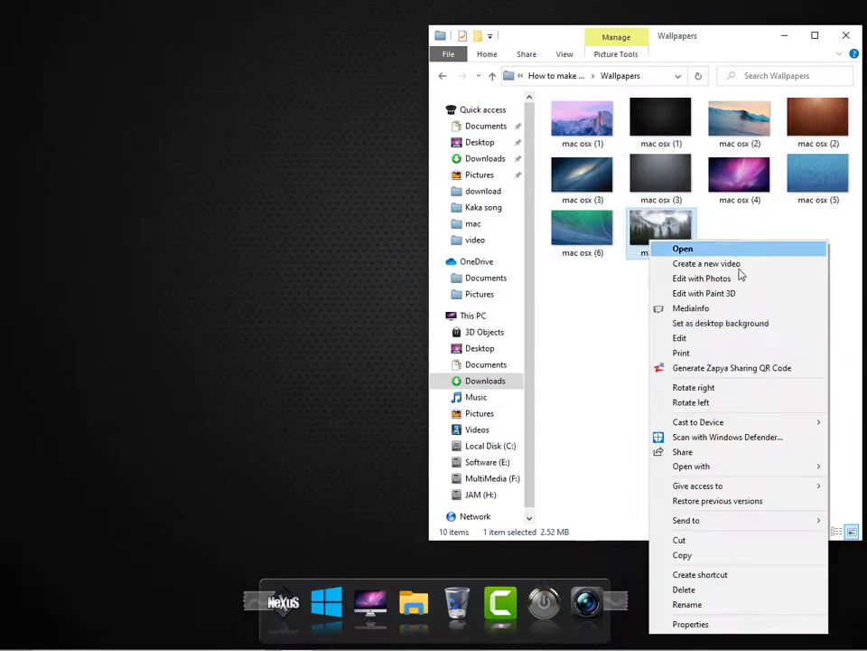
click(714, 322)
click(784, 35)
right_click(463, 120)
click(519, 166)
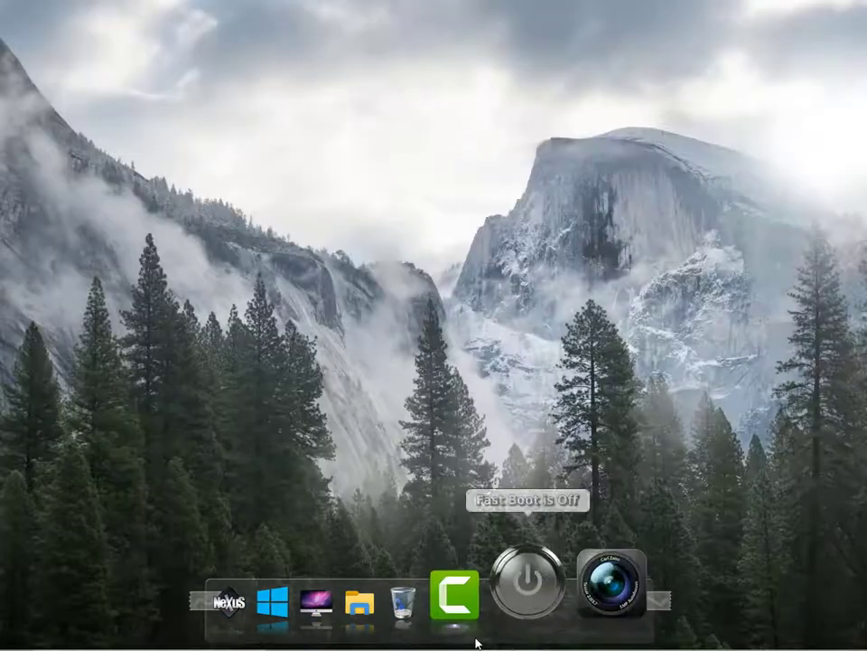